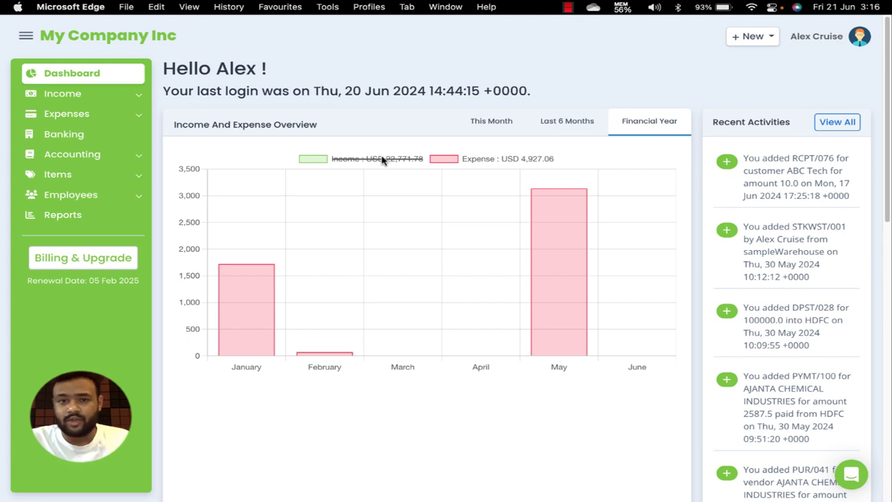
# Show the income series in the Income And Expense Overview chart again, and hide and restore the expense series.
pyautogui.click(381, 159)
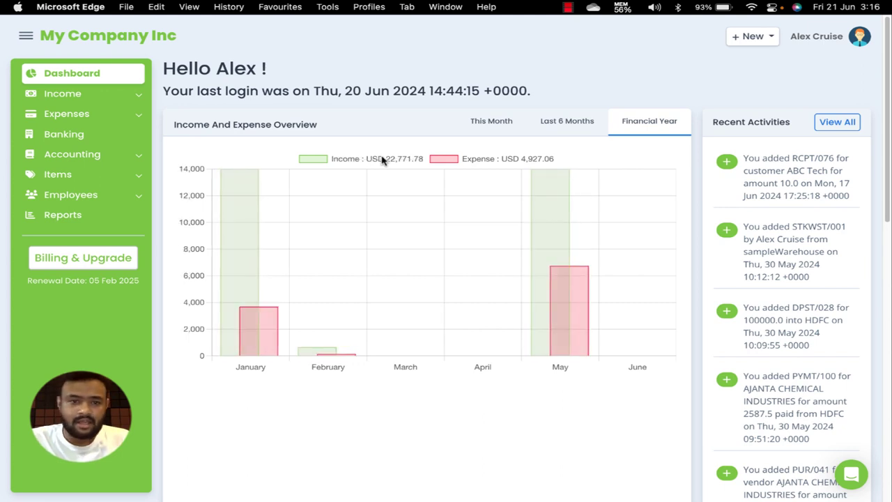
pyautogui.click(514, 161)
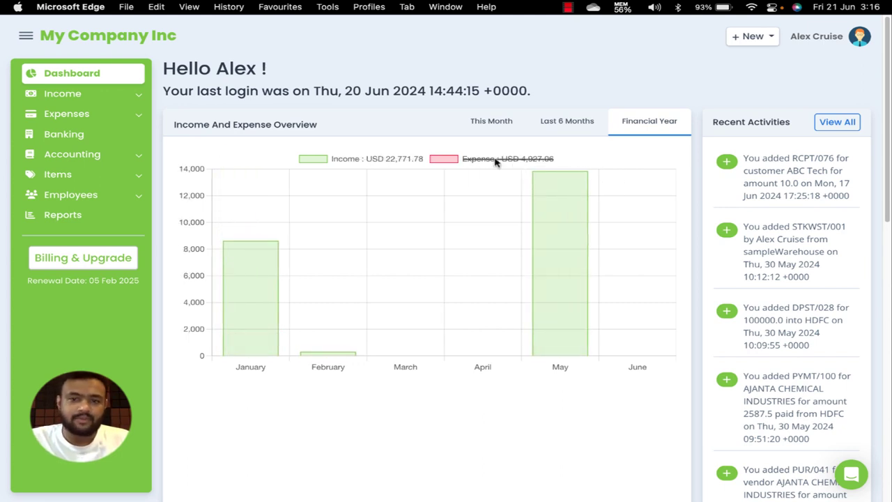
pyautogui.click(496, 158)
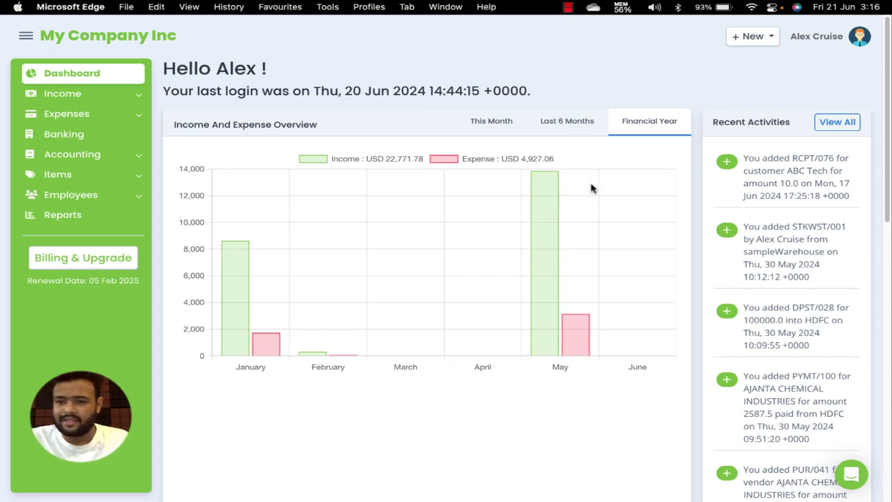
# Review the dashboard's recent activities, top selling items, cash and bank balances, invoices by status, unpaid invoices and payables.
pyautogui.scroll(-1, 592, 184)
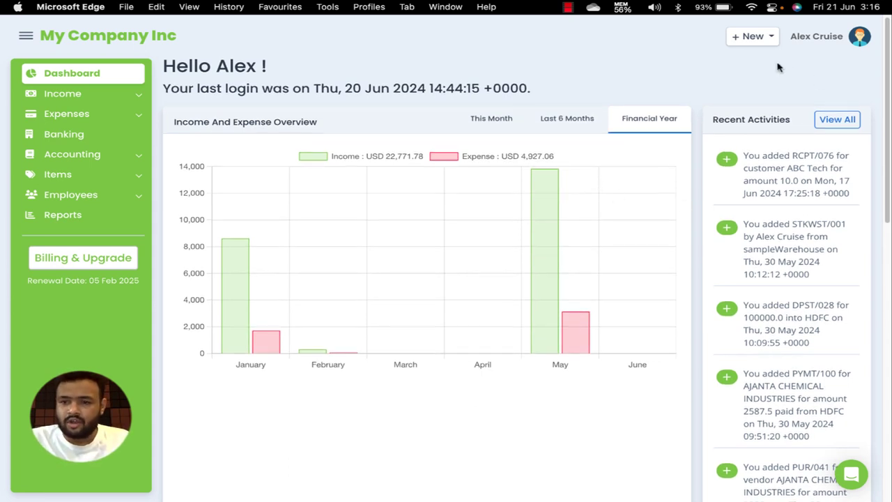
pyautogui.moveTo(725, 123); pyautogui.dragTo(753, 121)
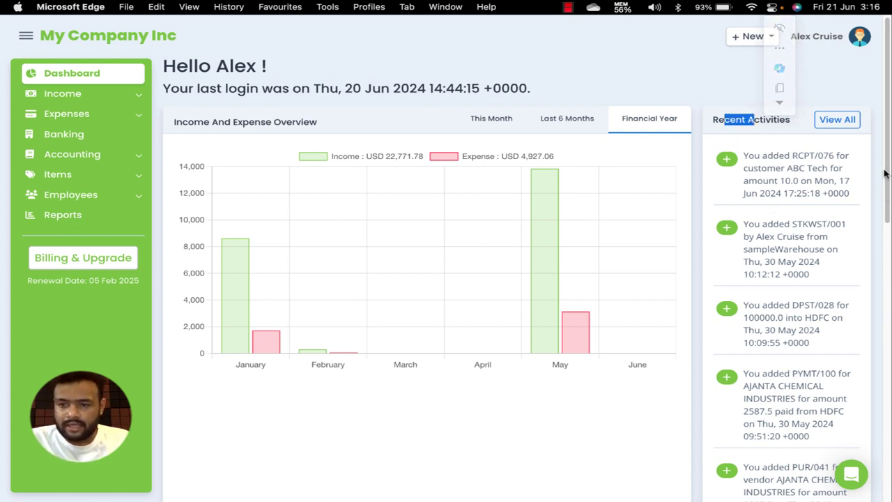
pyautogui.scroll(-1, 767, 193)
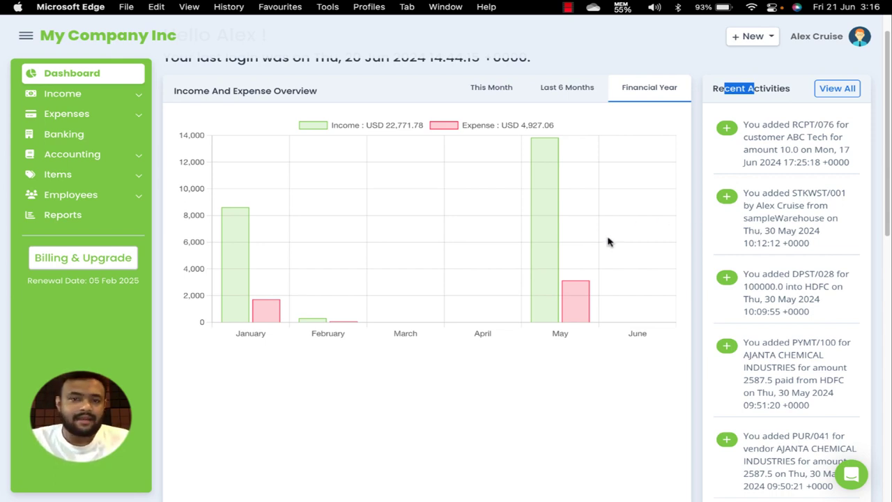
pyautogui.scroll(-10, 440, 254)
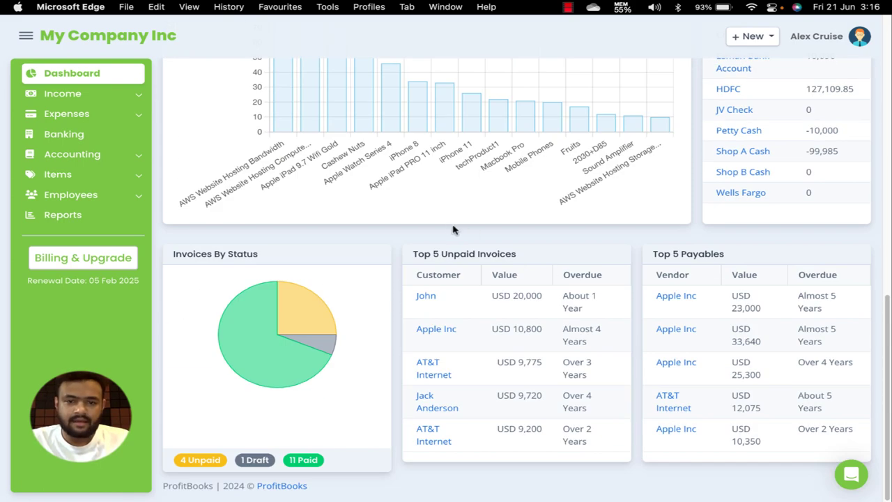
pyautogui.scroll(4, 453, 230)
pyautogui.scroll(2, 500, 233)
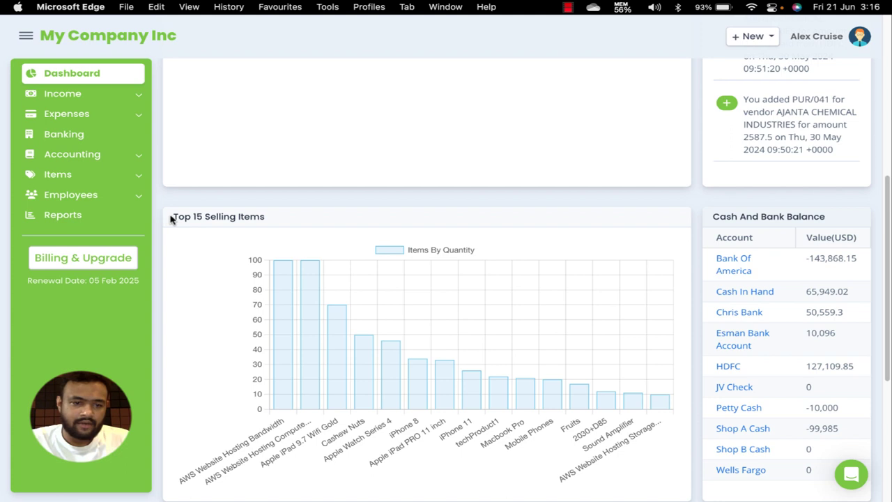
pyautogui.moveTo(174, 219); pyautogui.dragTo(260, 218)
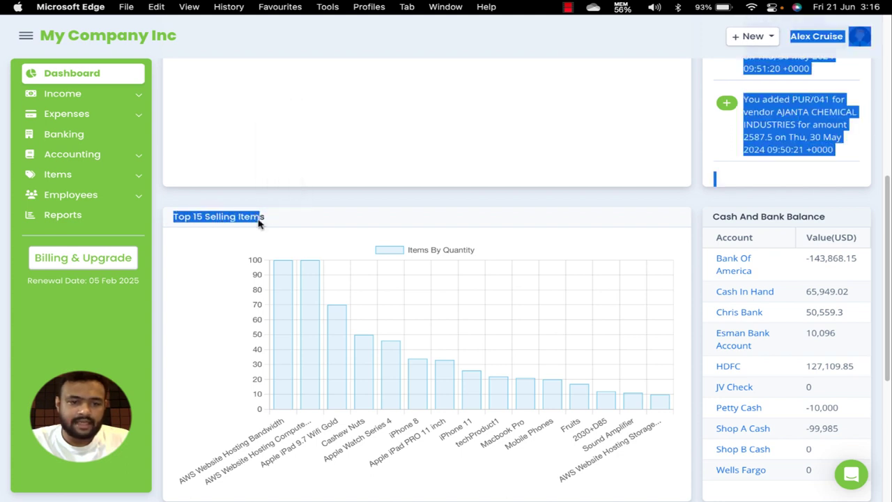
pyautogui.click(386, 237)
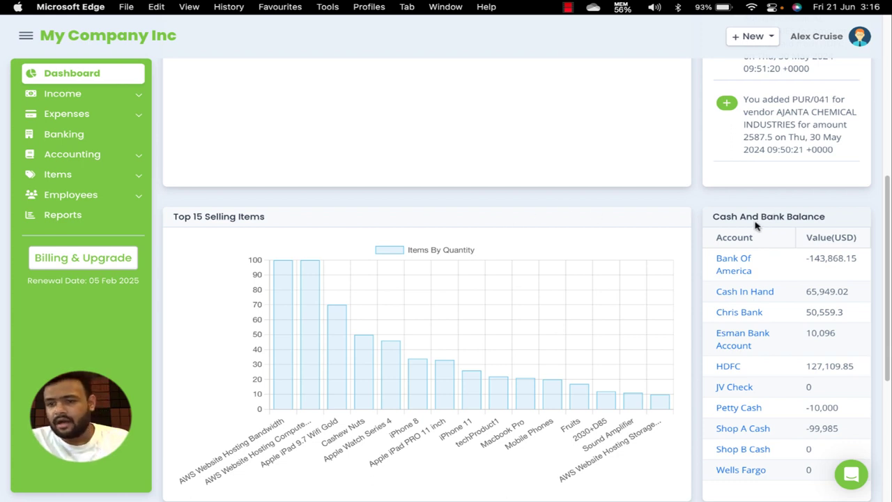
pyautogui.moveTo(717, 219); pyautogui.dragTo(756, 218)
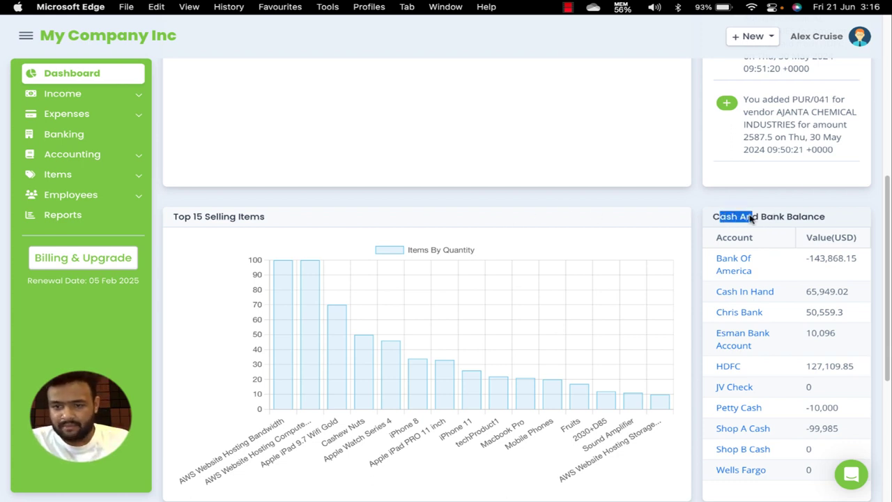
pyautogui.scroll(-8, 487, 180)
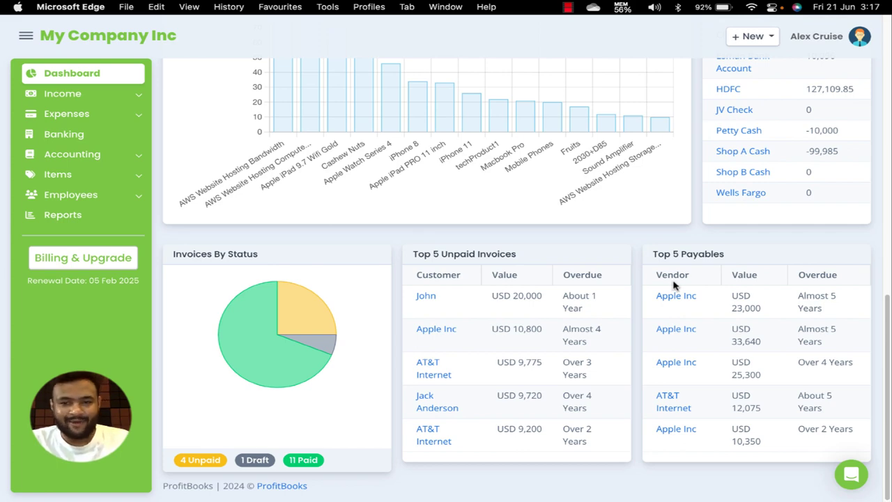
pyautogui.scroll(10, 673, 284)
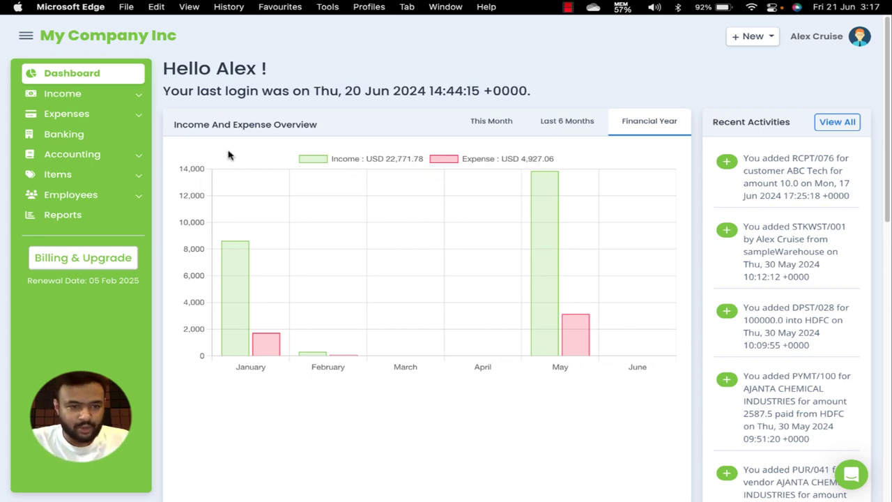
# Start a new product from the Products/Services list.
pyautogui.click(104, 117)
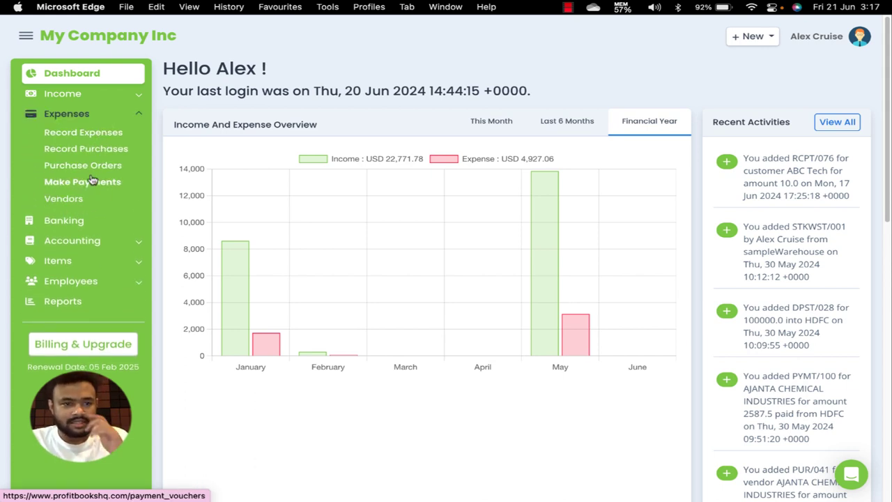
pyautogui.click(91, 262)
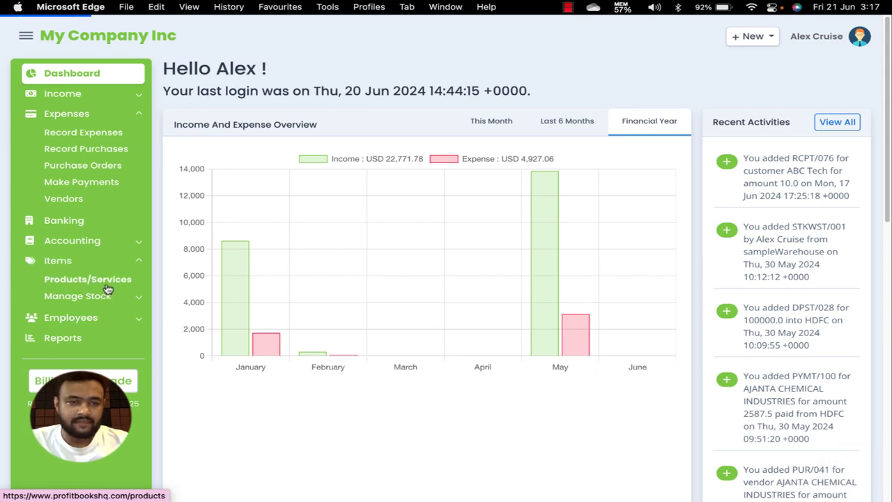
pyautogui.click(106, 285)
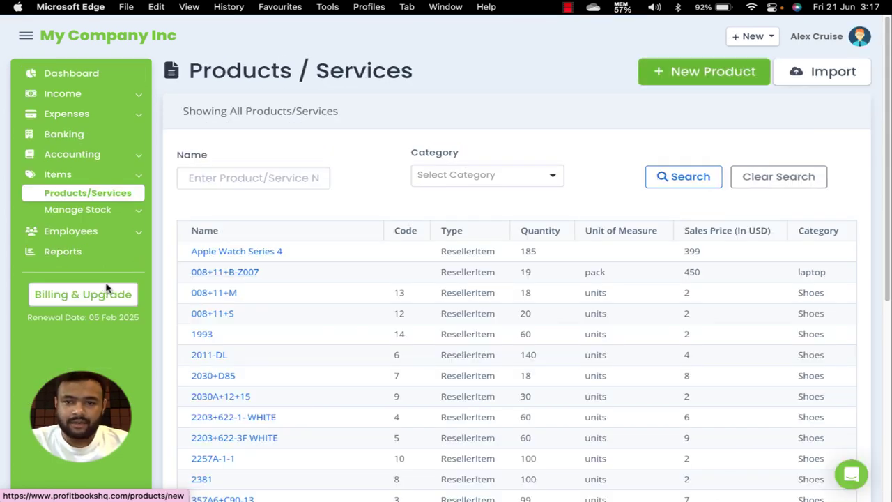
pyautogui.click(688, 73)
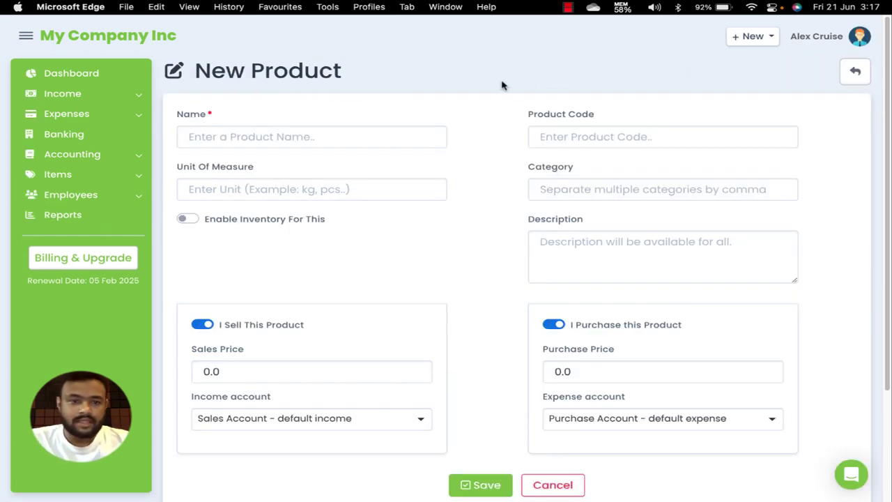
# Name the new product "Consulting service" and set its unit of measure to hr.
pyautogui.click(242, 140)
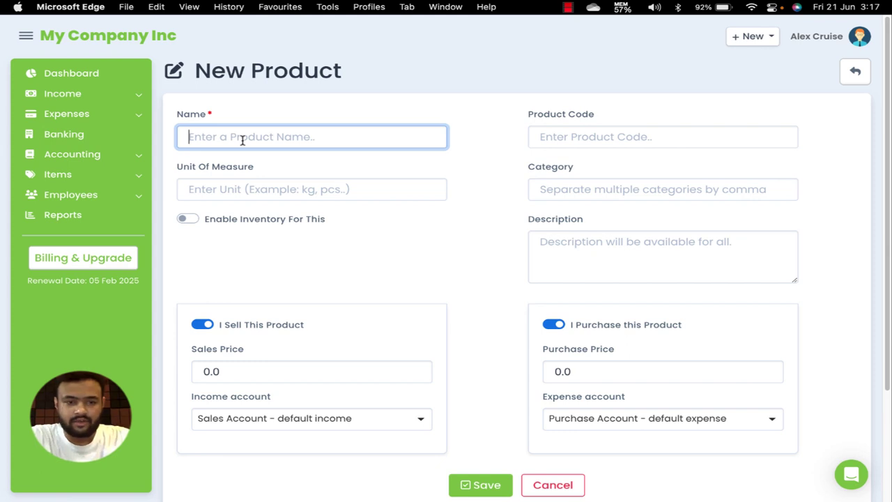
pyautogui.write('Con')
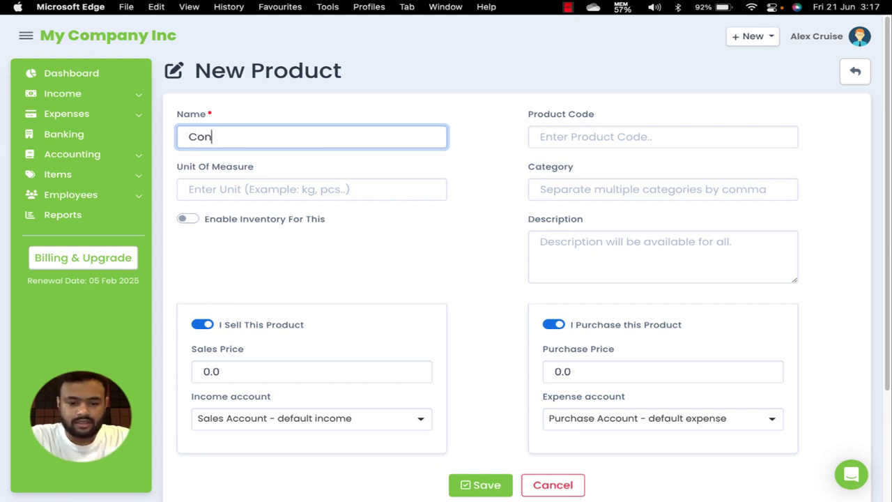
pyautogui.write('sultin')
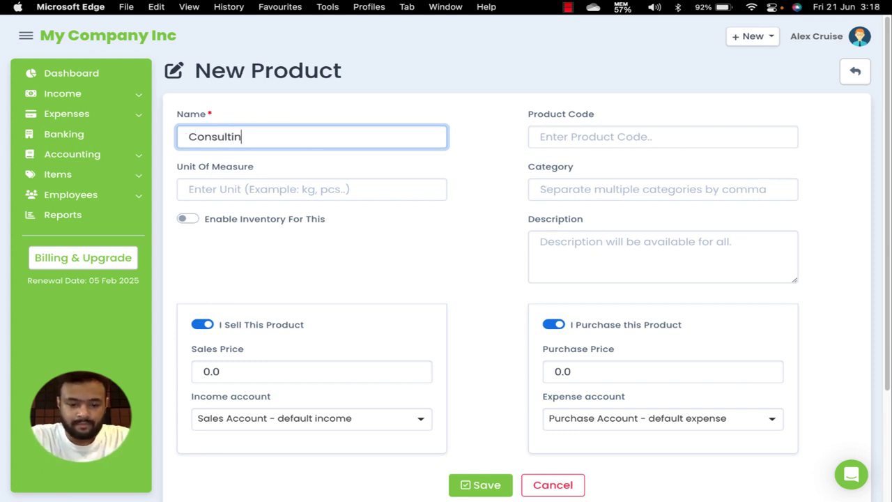
pyautogui.write('g servu')
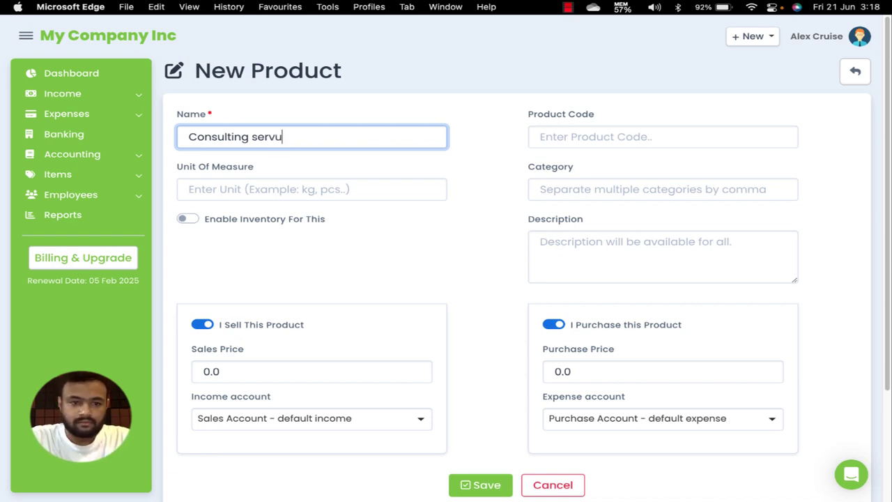
pyautogui.write('ceice')
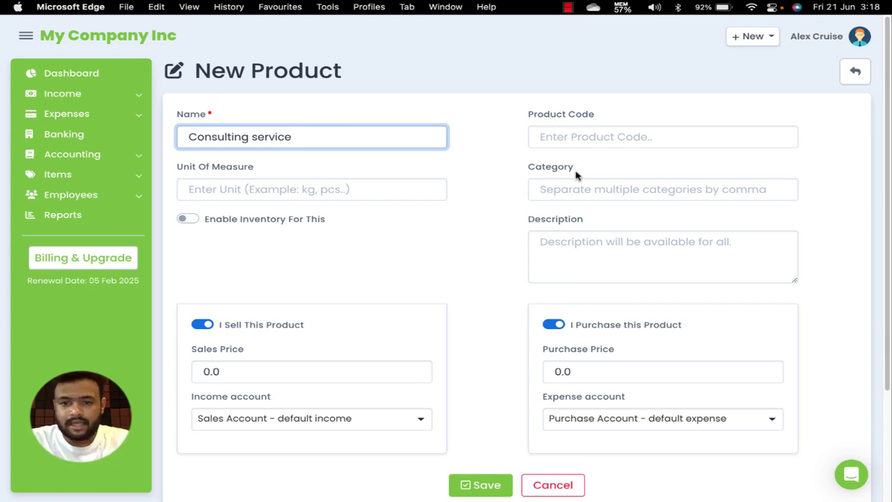
pyautogui.click(592, 146)
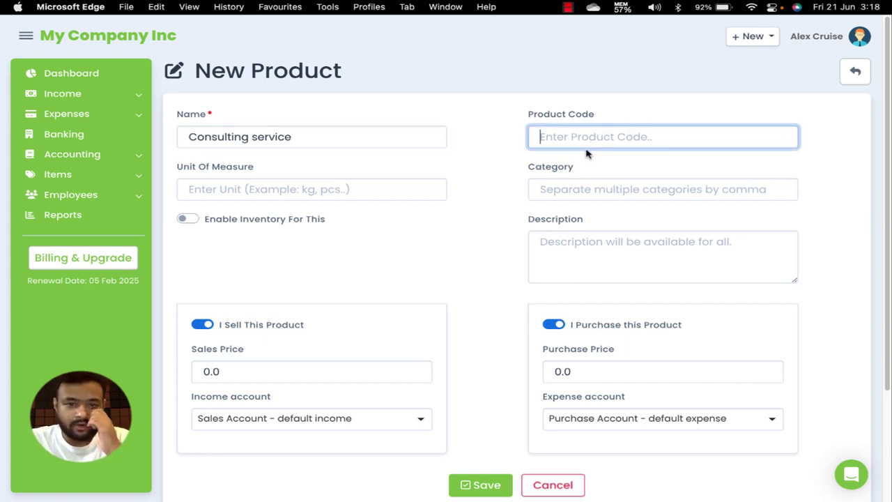
pyautogui.click(263, 195)
pyautogui.write('hr')
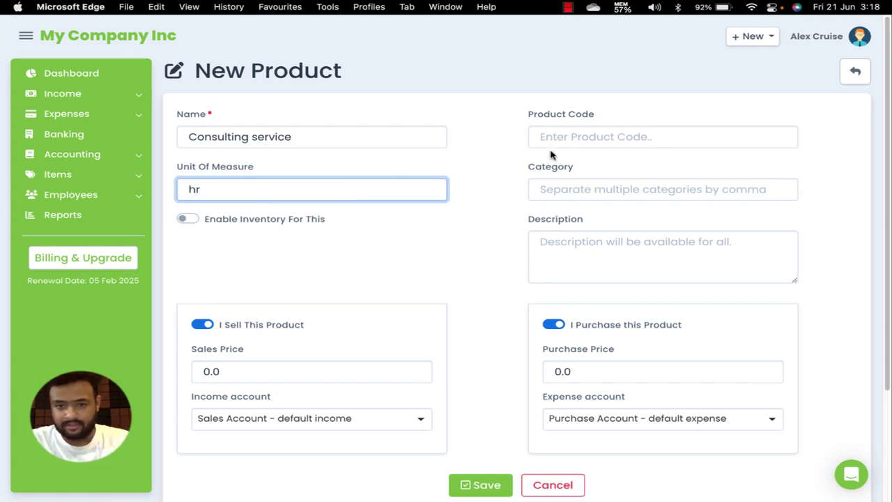
pyautogui.click(575, 186)
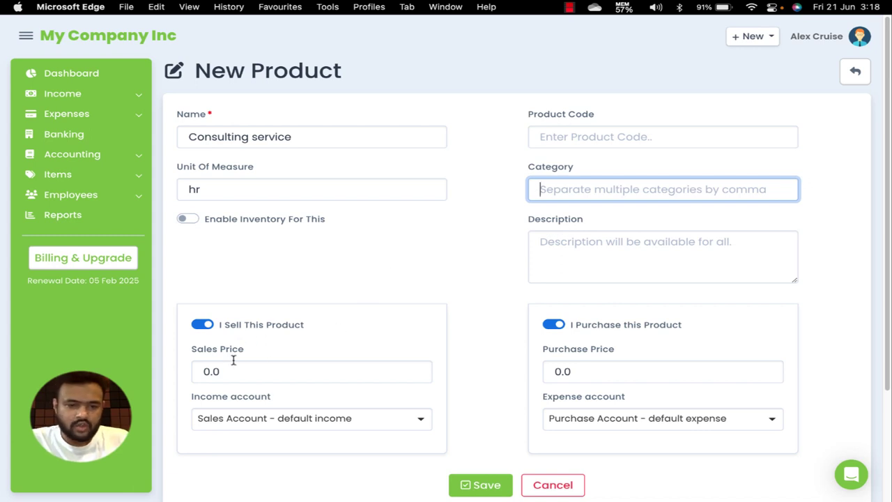
# Disable the purchase option for the product, set its sales price to 100 and save it.
pyautogui.scroll(-1, 322, 337)
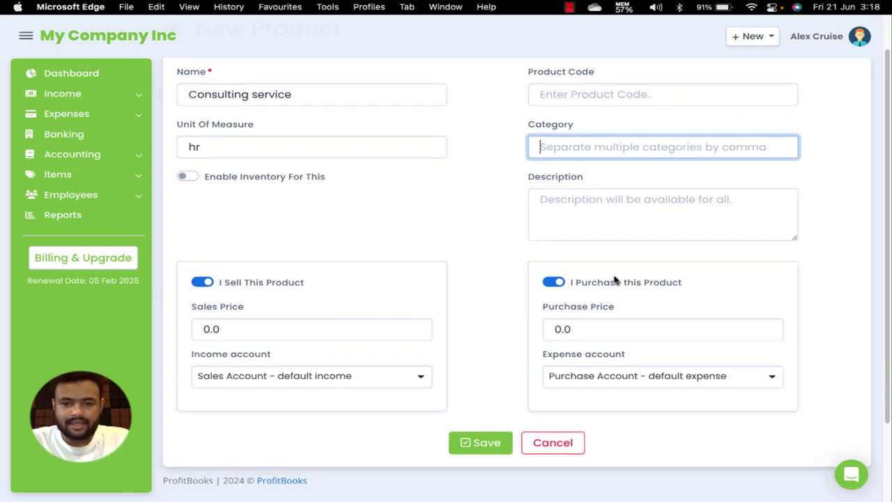
pyautogui.click(559, 281)
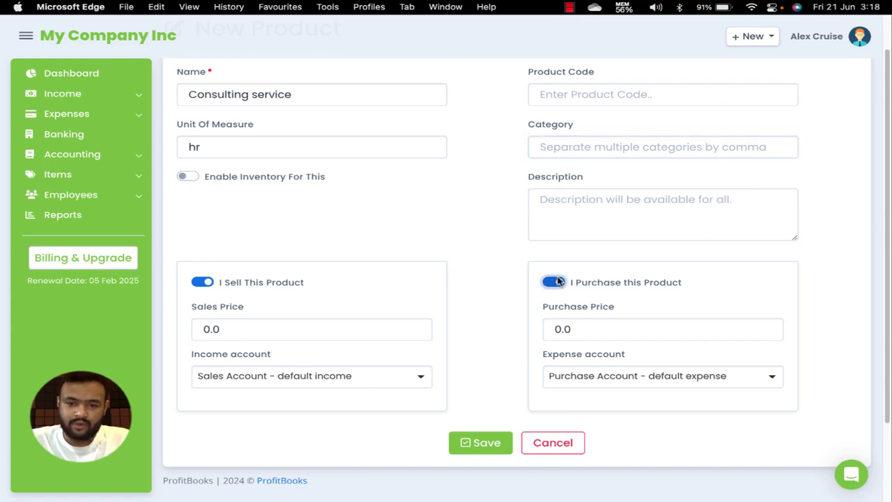
pyautogui.click(267, 334)
pyautogui.doubleClick(267, 334)
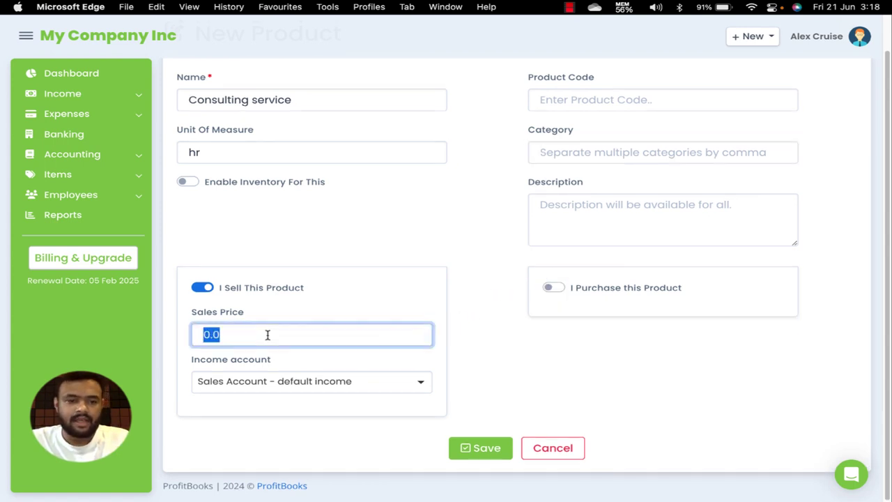
pyautogui.write('10')
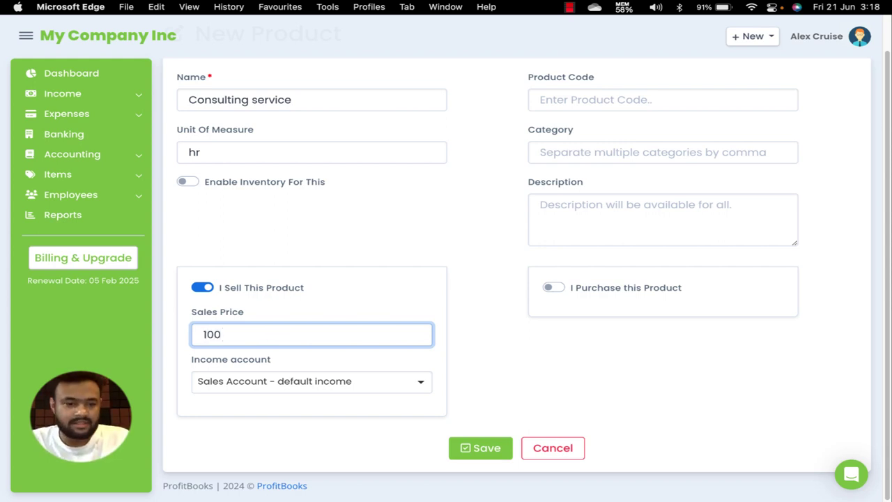
pyautogui.click(477, 451)
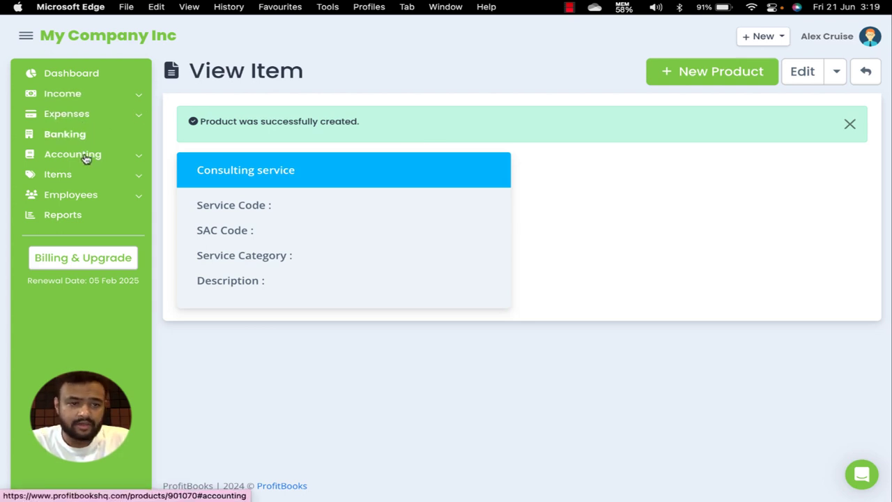
# View the item import page from the Products/Services list and return to the list.
pyautogui.click(81, 182)
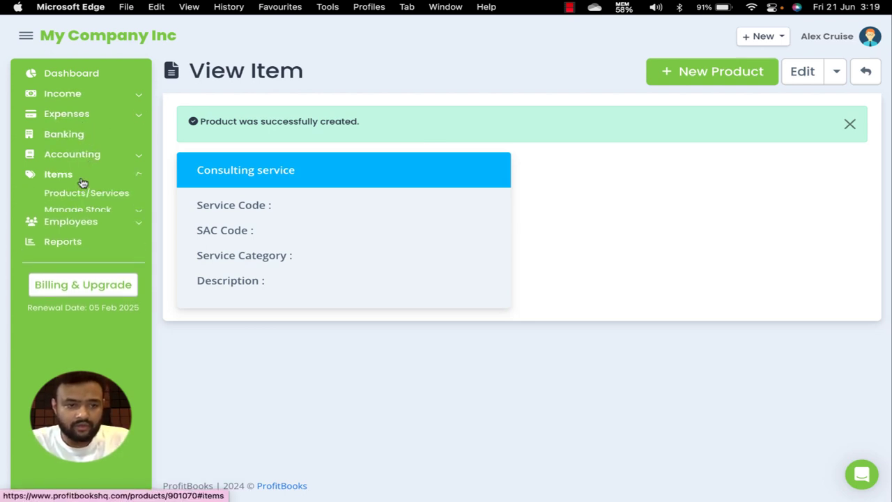
pyautogui.click(83, 191)
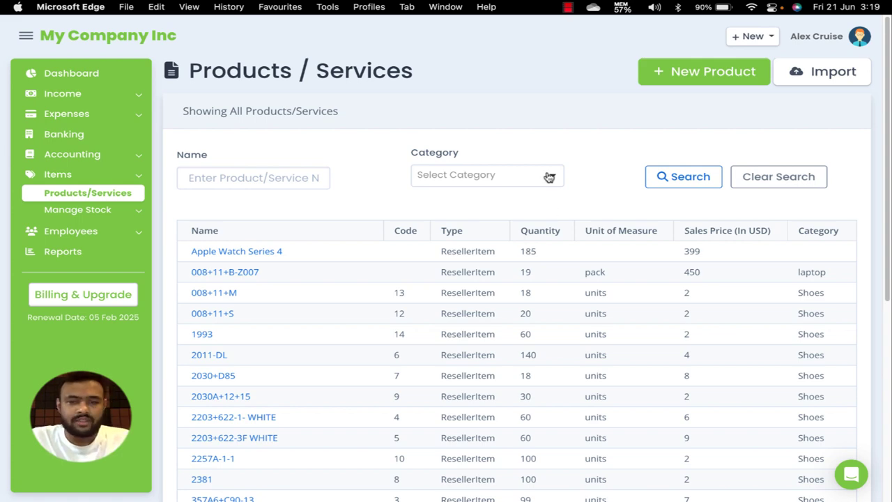
pyautogui.click(833, 72)
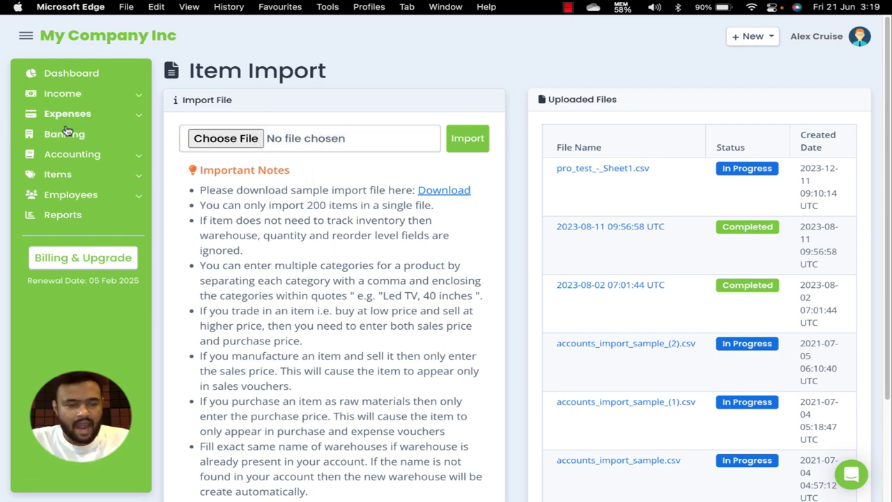
pyautogui.click(81, 174)
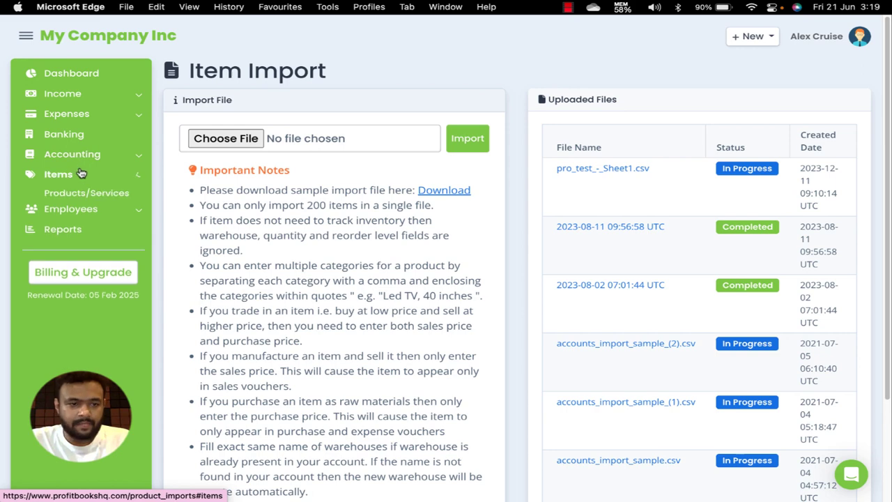
pyautogui.click(79, 193)
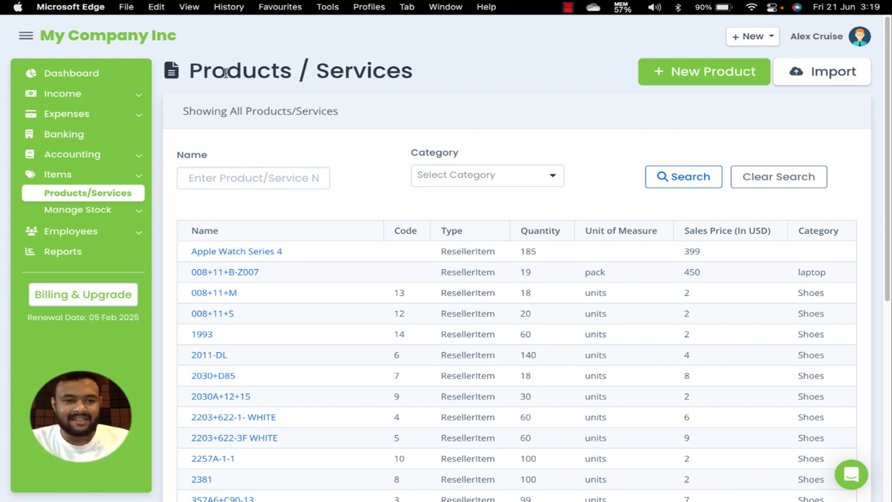
# Start a new invoice from the Products/Services page.
pyautogui.click(78, 96)
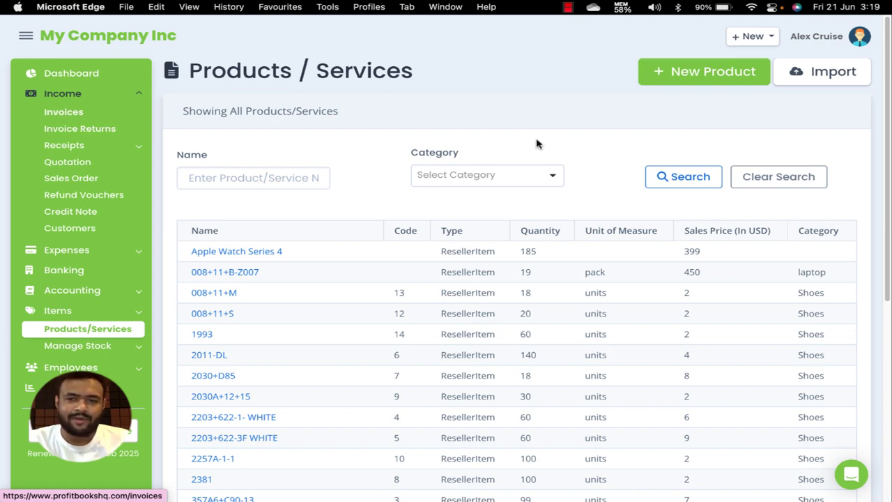
pyautogui.click(748, 41)
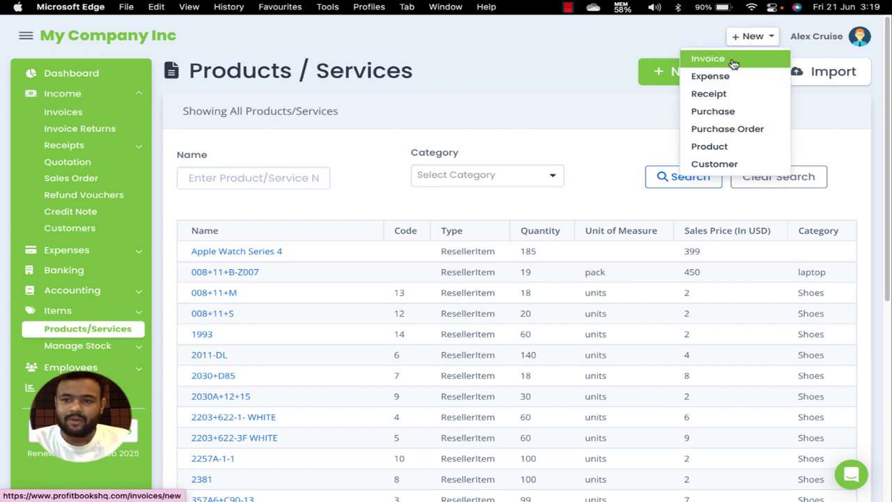
pyautogui.click(744, 39)
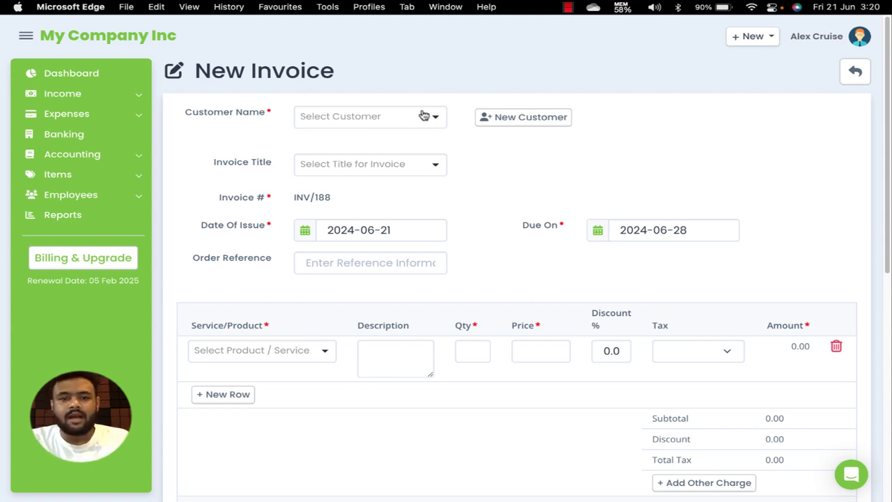
# Review the new customer form from the invoice and close it without adding a customer.
pyautogui.click(517, 121)
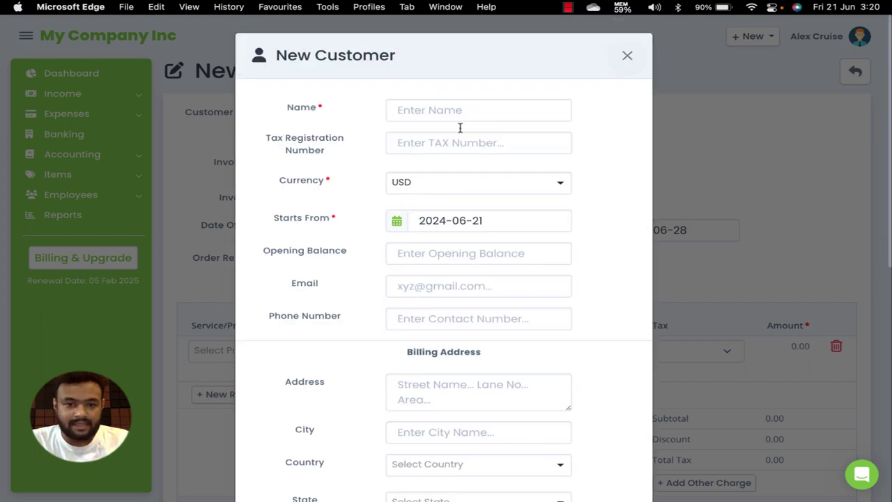
pyautogui.scroll(-10, 476, 165)
pyautogui.scroll(10, 519, 211)
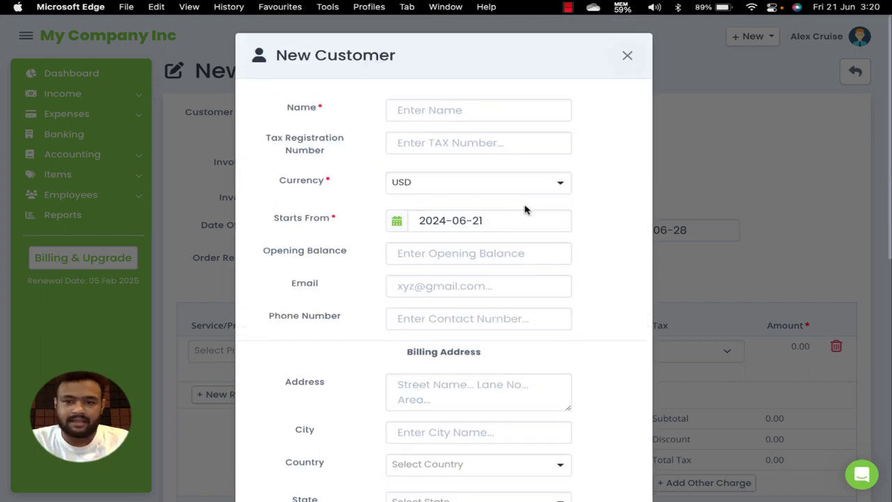
pyautogui.click(636, 55)
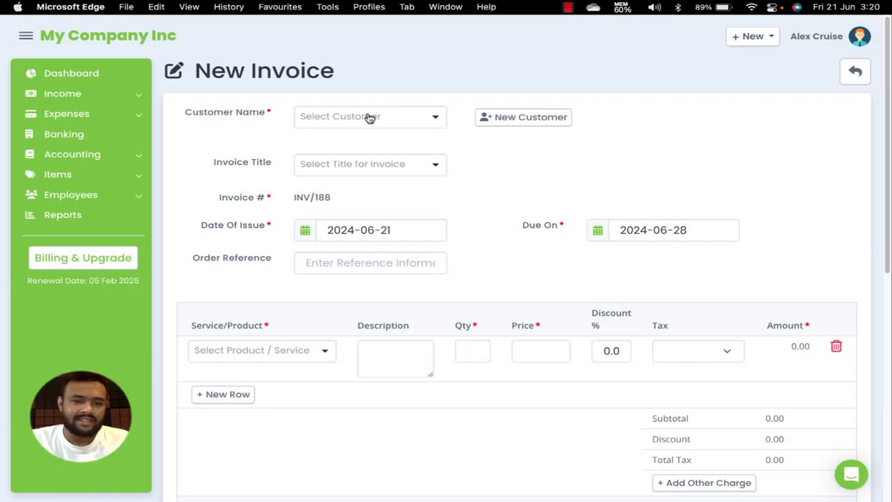
# Choose ABCD Corp as the invoice's customer and set the invoice title to Invoice.
pyautogui.click(368, 117)
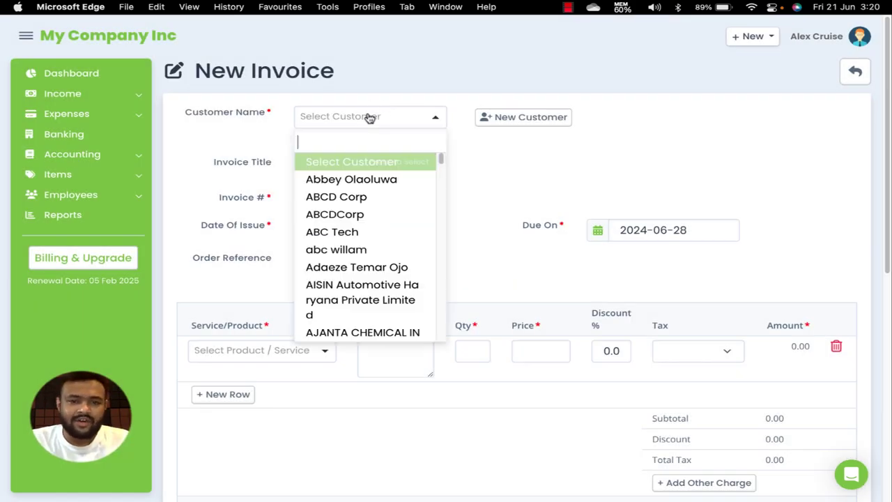
pyautogui.click(348, 198)
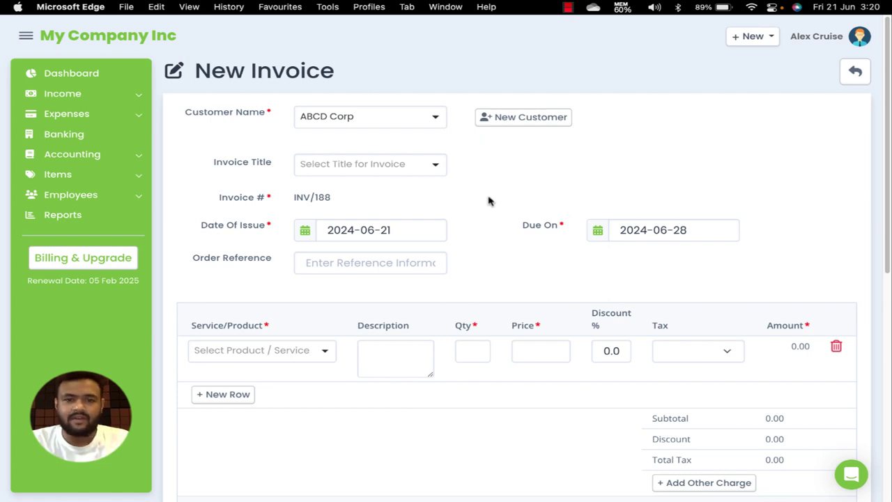
pyautogui.scroll(-1, 488, 195)
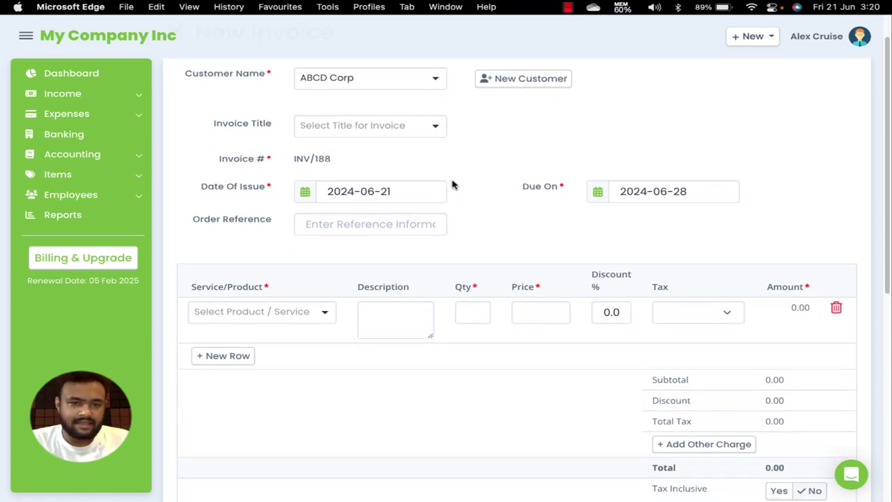
pyautogui.click(419, 137)
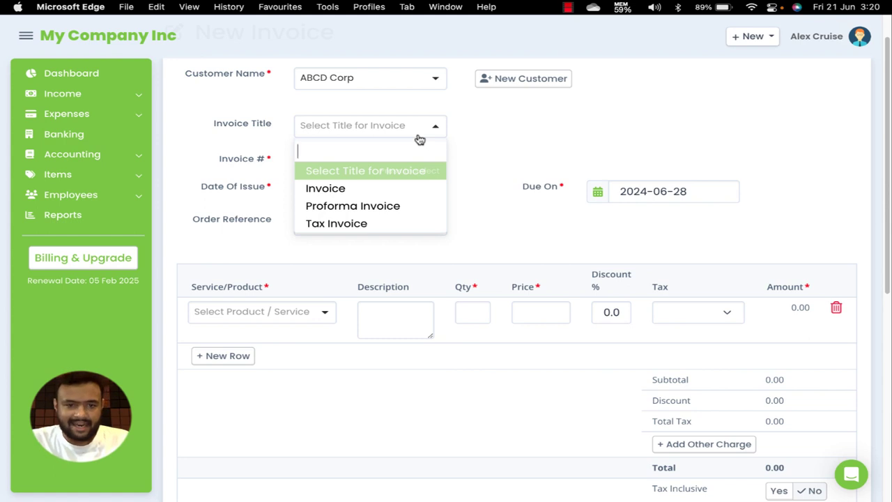
pyautogui.click(376, 195)
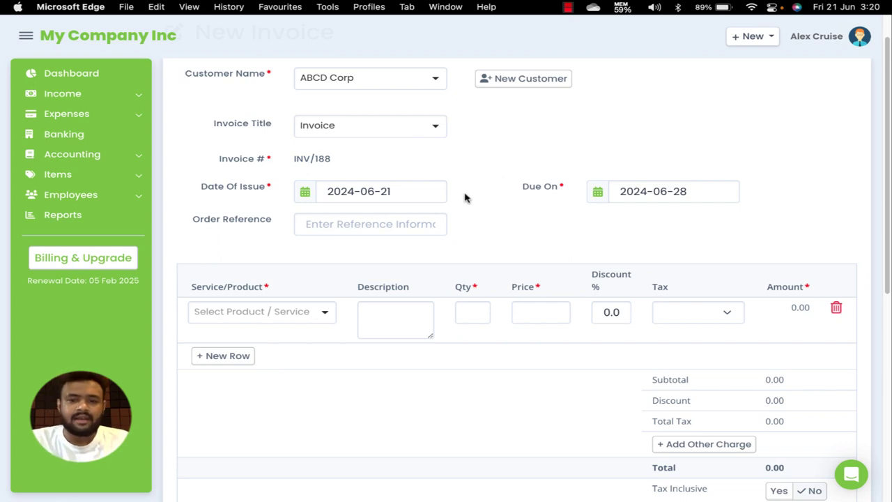
# View the date choices for the invoice's issue date and due date without changing them.
pyautogui.click(343, 194)
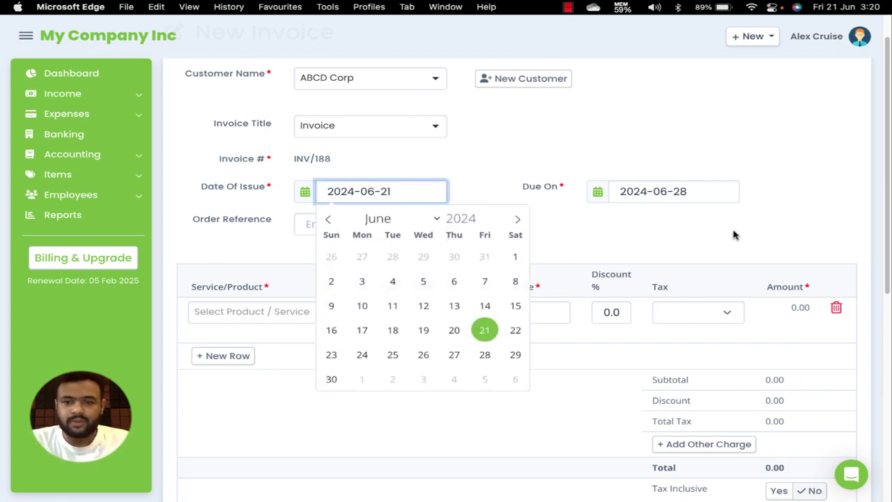
pyautogui.click(661, 191)
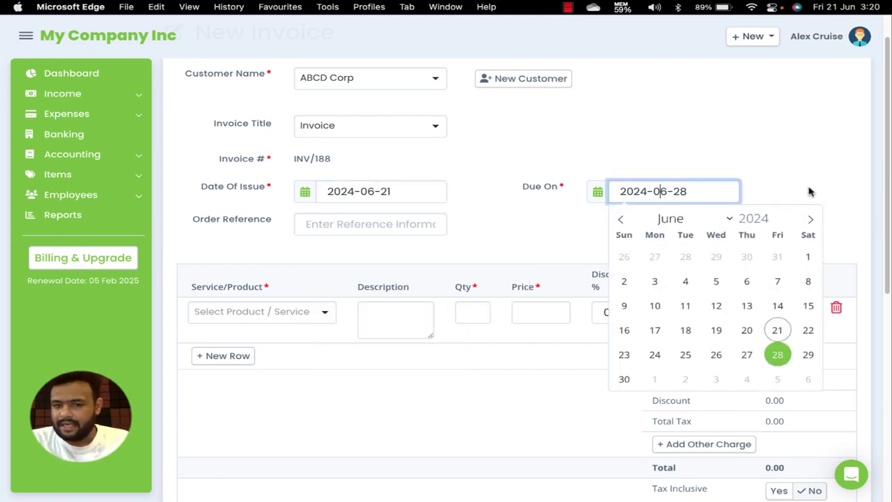
pyautogui.click(515, 148)
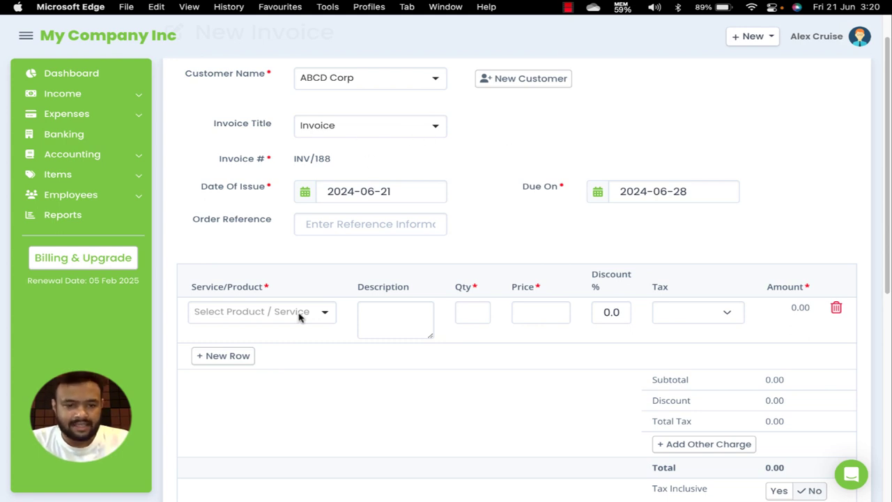
# Select Consulting service in the first invoice row and set its quantity to 2.
pyautogui.scroll(-2, 300, 285)
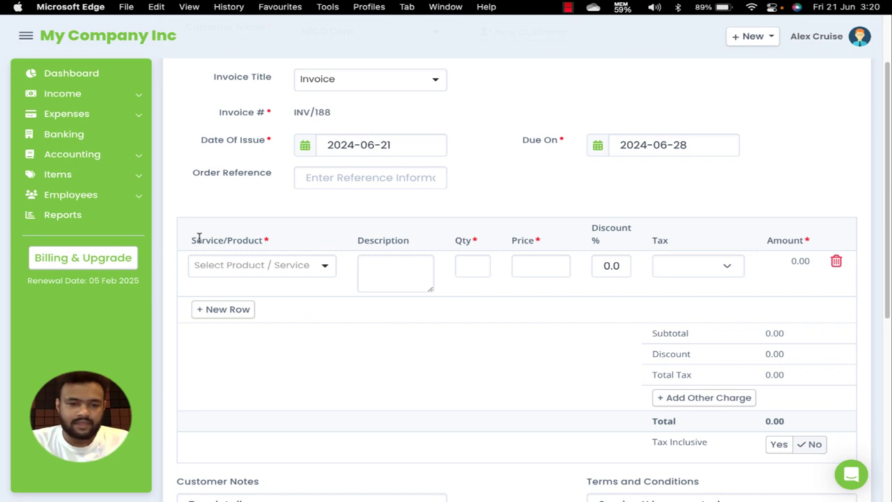
pyautogui.moveTo(198, 240); pyautogui.dragTo(251, 243)
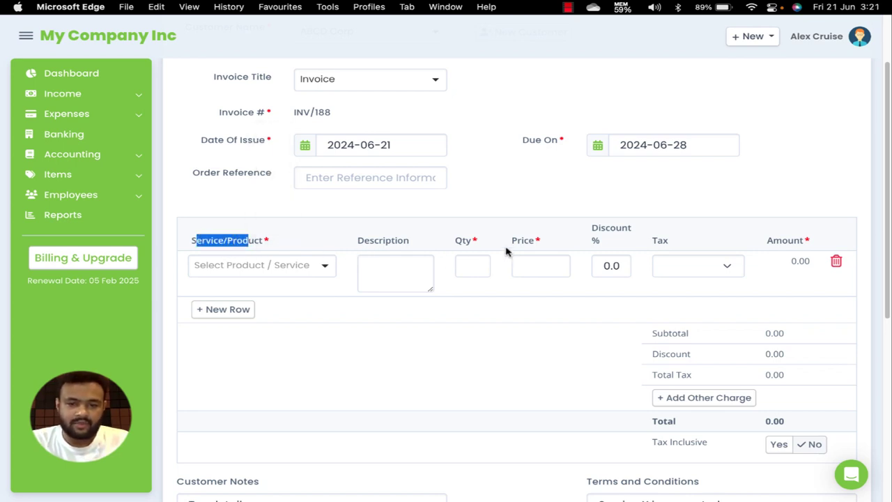
pyautogui.click(217, 243)
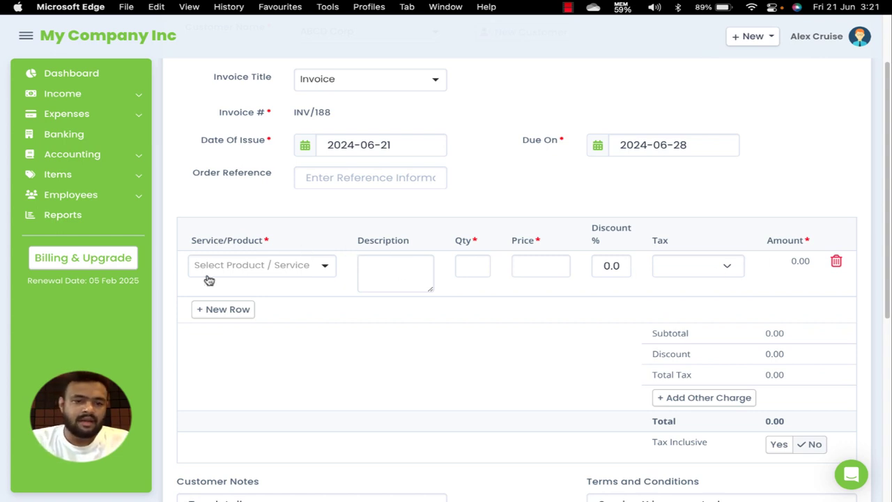
pyautogui.click(263, 269)
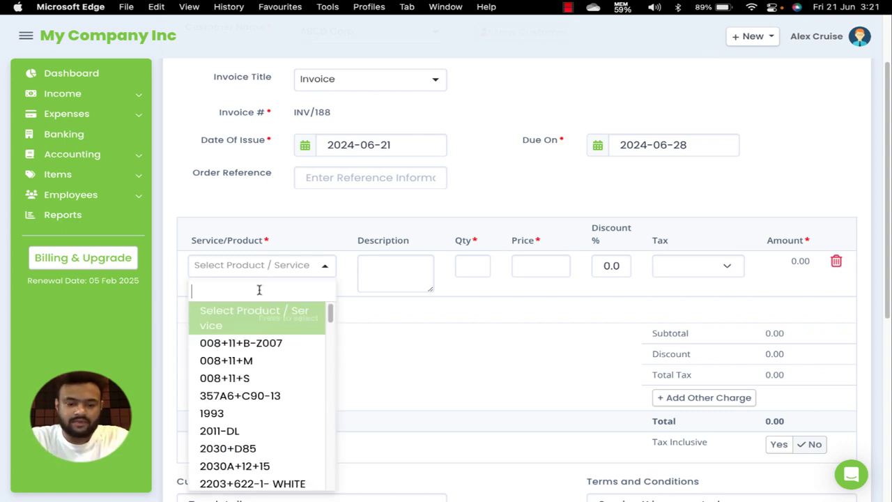
pyautogui.write('con')
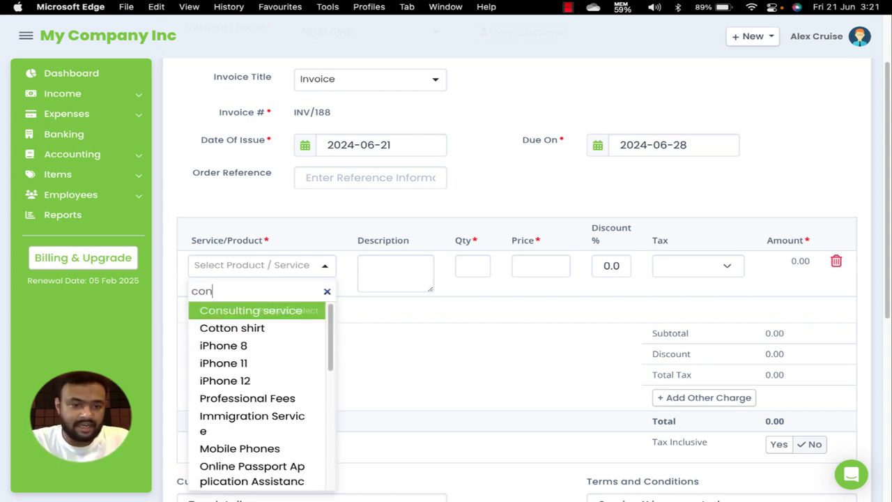
pyautogui.click(280, 314)
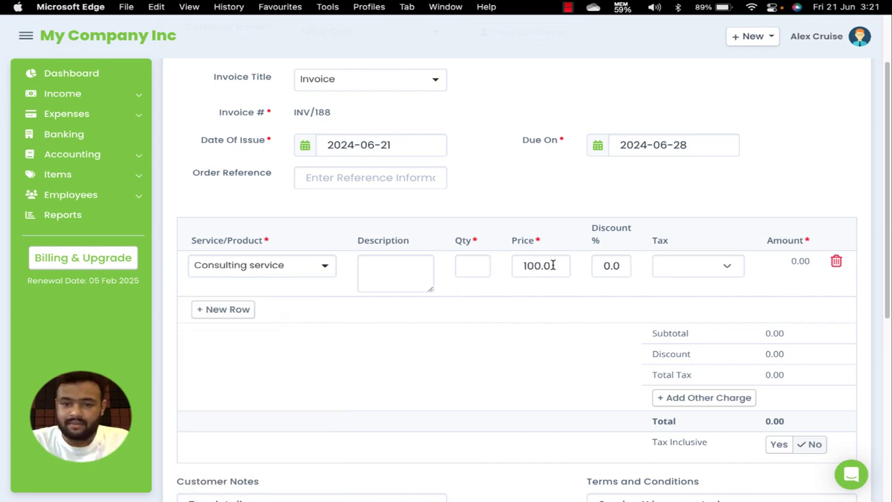
pyautogui.click(468, 265)
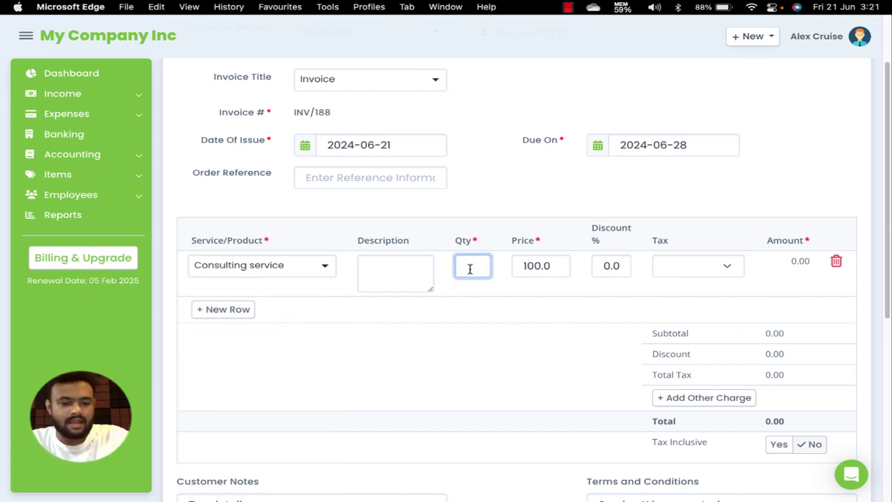
pyautogui.write('2')
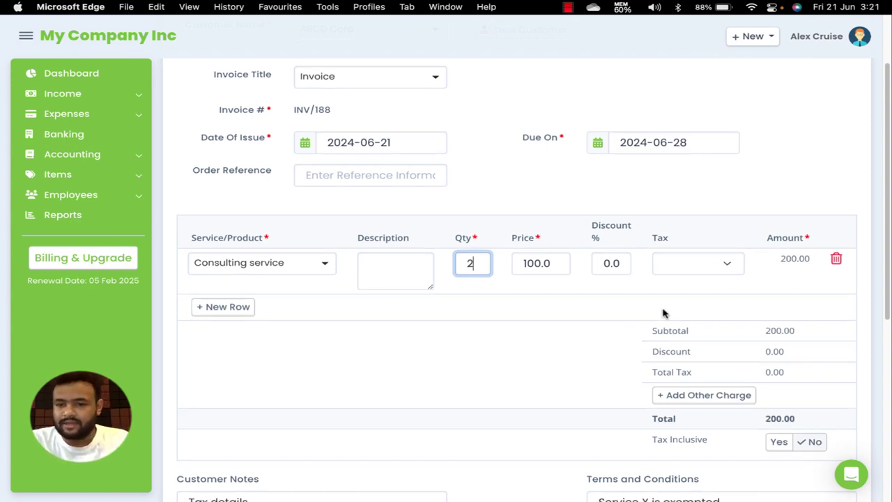
# Apply Sales Tax @8% to the Consulting service row.
pyautogui.scroll(-1, 553, 315)
pyautogui.click(704, 234)
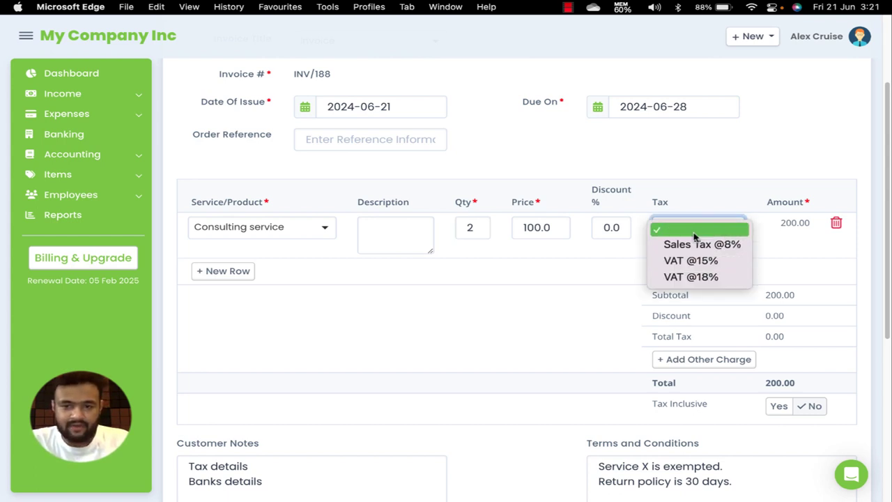
pyautogui.click(557, 271)
pyautogui.click(673, 235)
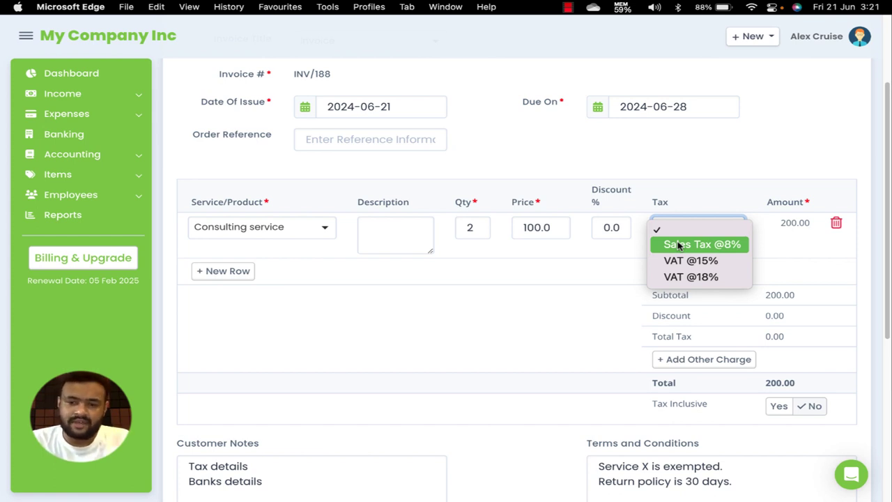
pyautogui.click(677, 244)
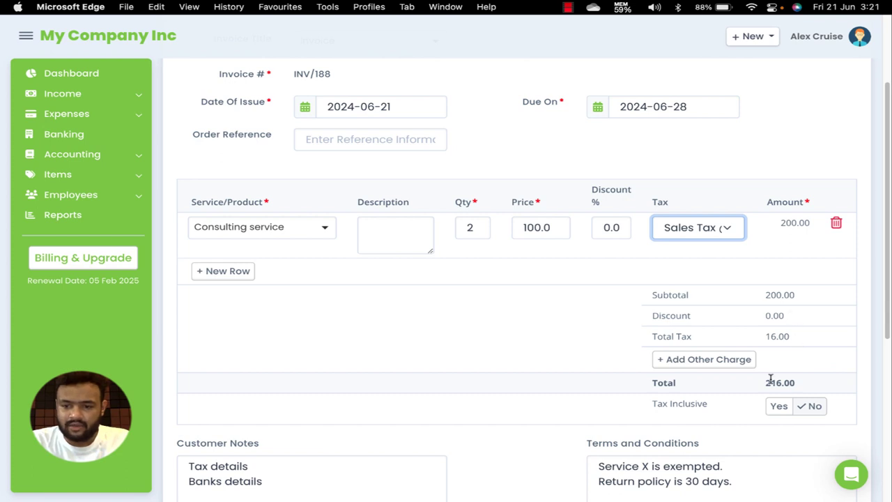
# Examine the invoice form's totals, customer notes, terms and conditions, and export and project options.
pyautogui.scroll(-1, 707, 359)
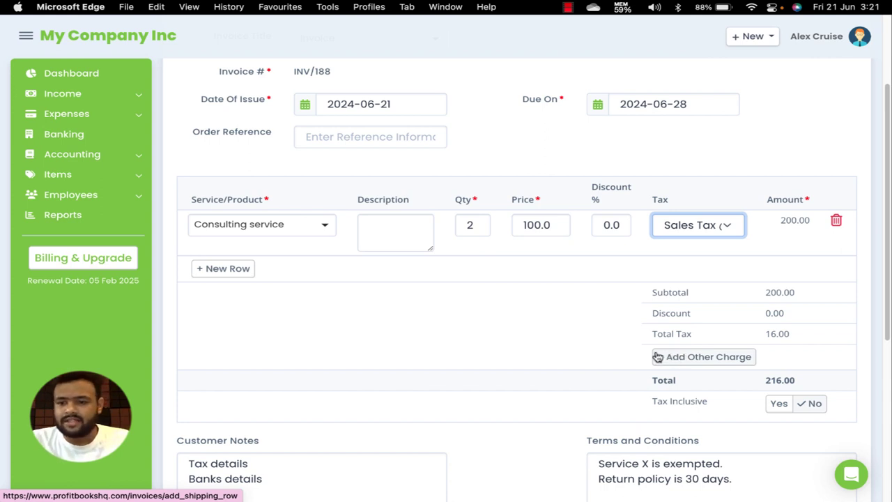
pyautogui.scroll(-1, 666, 355)
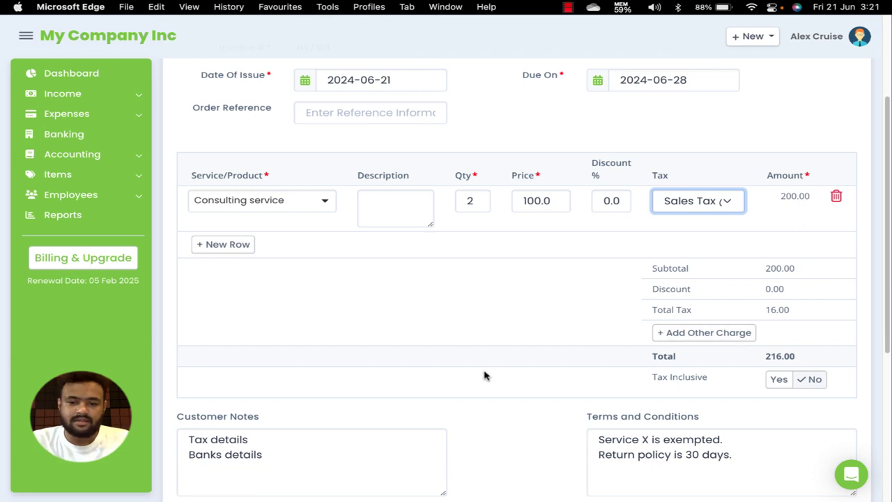
pyautogui.scroll(-1, 459, 305)
pyautogui.scroll(-5, 476, 304)
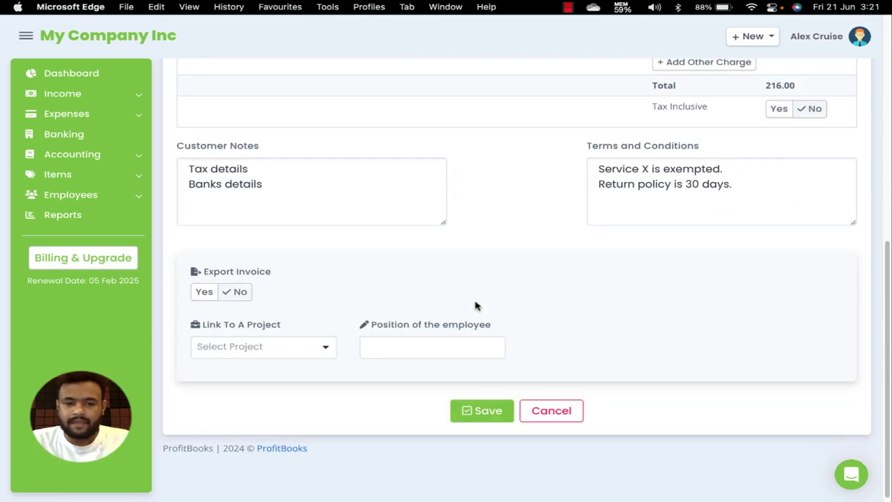
pyautogui.click(268, 175)
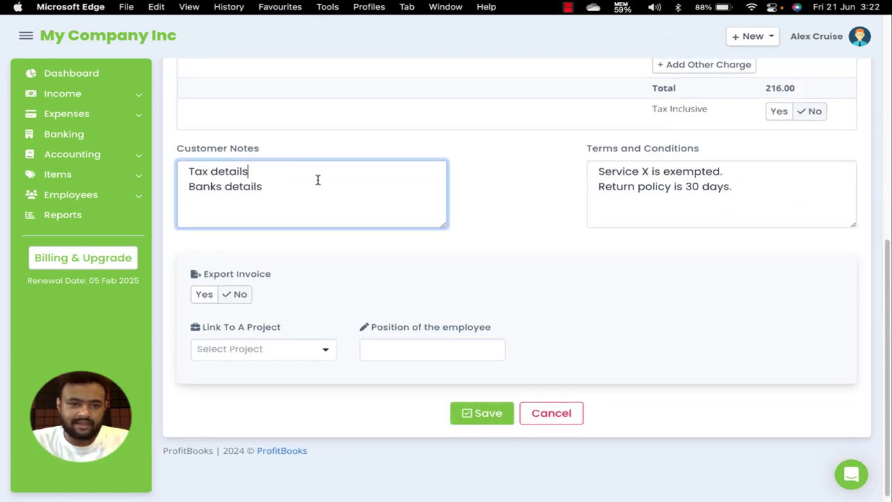
pyautogui.click(777, 215)
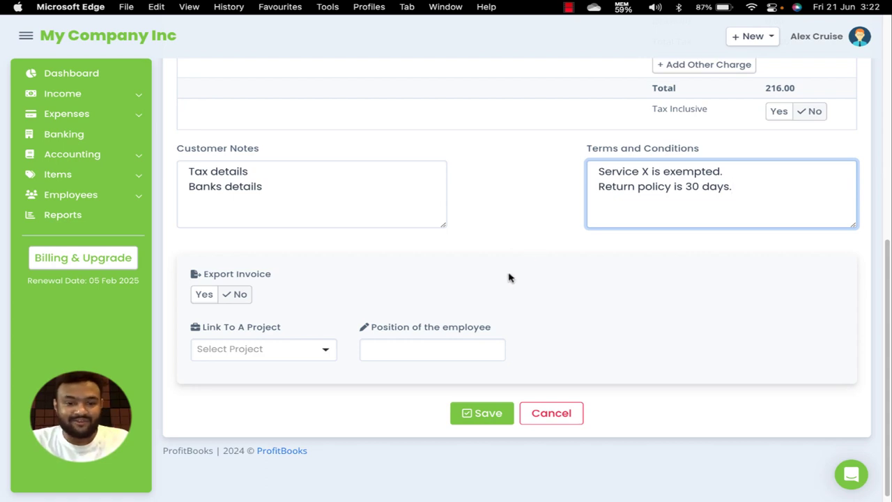
pyautogui.scroll(10, 477, 334)
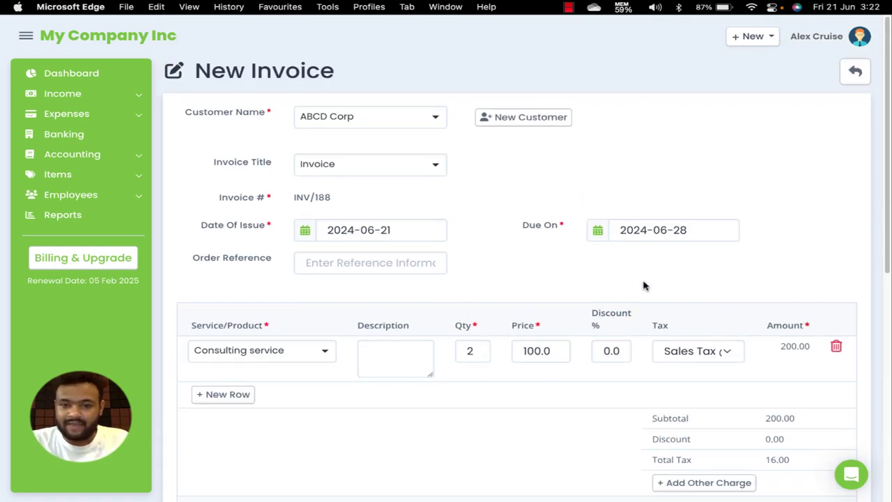
pyautogui.scroll(-10, 584, 289)
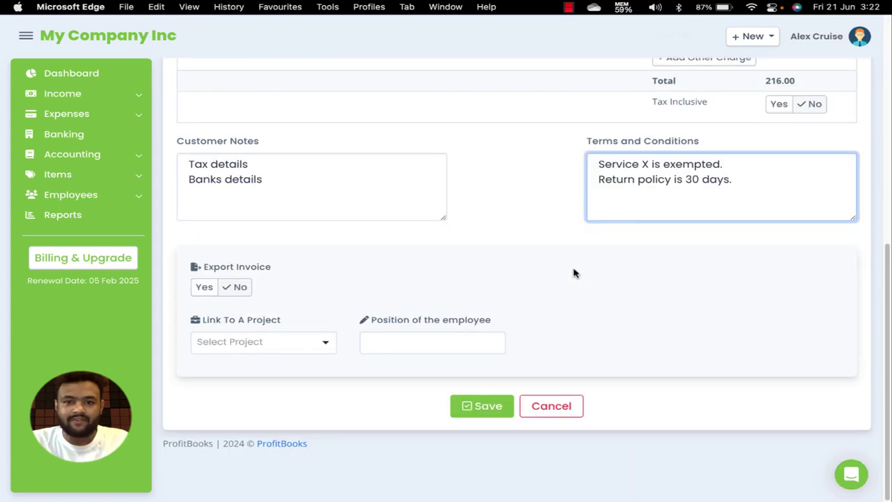
# Save the invoice and review the finished document.
pyautogui.click(488, 405)
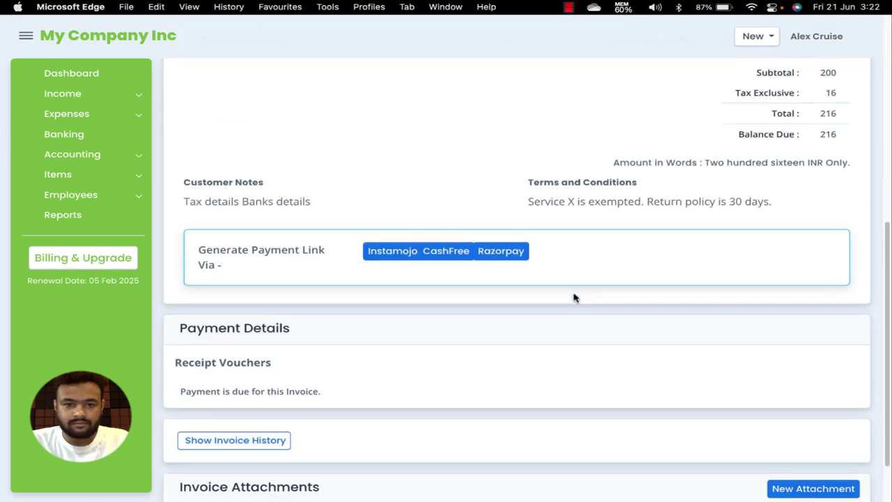
pyautogui.scroll(-2, 551, 282)
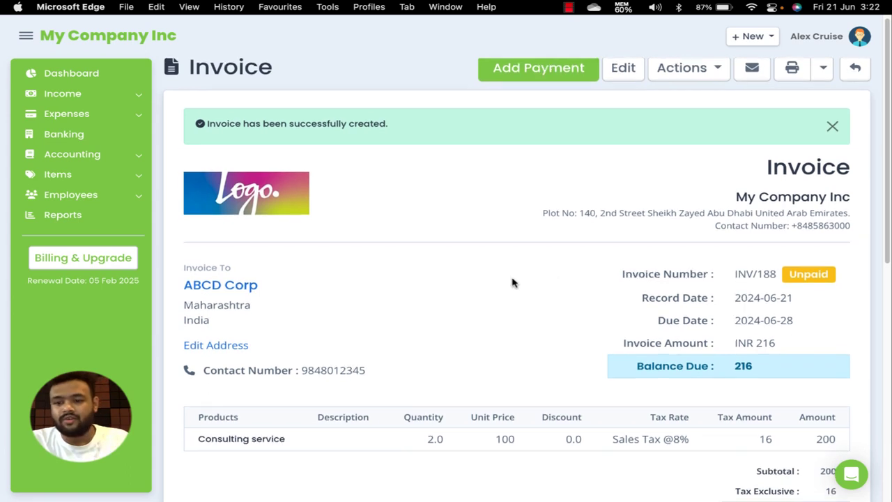
pyautogui.scroll(-3, 546, 276)
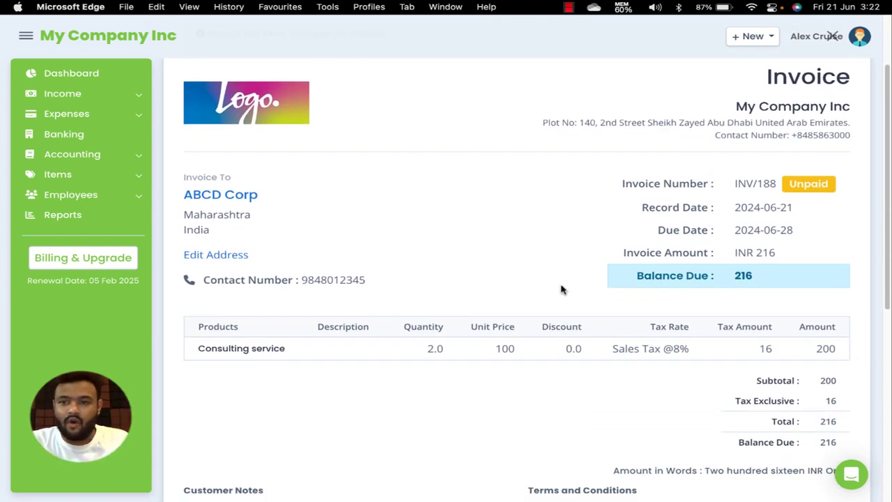
# Open the original print copy of the invoice as a PDF and review its Consulting service line and quantity.
pyautogui.scroll(3, 700, 278)
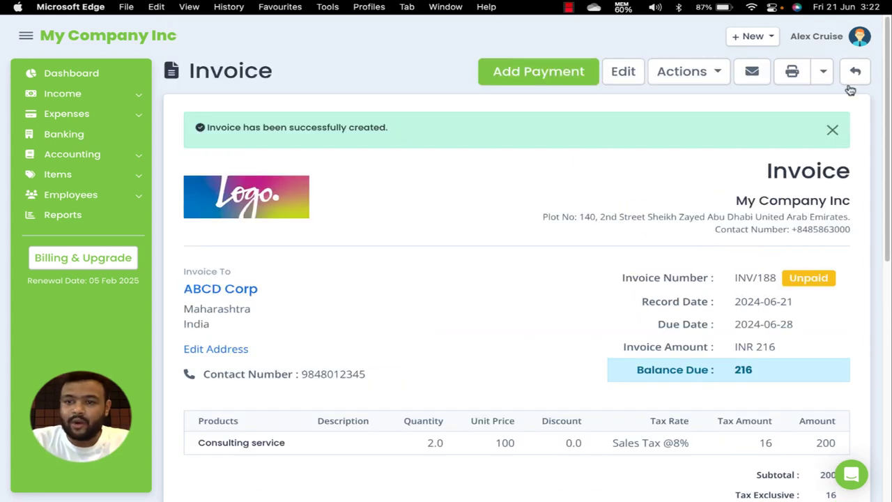
pyautogui.click(825, 78)
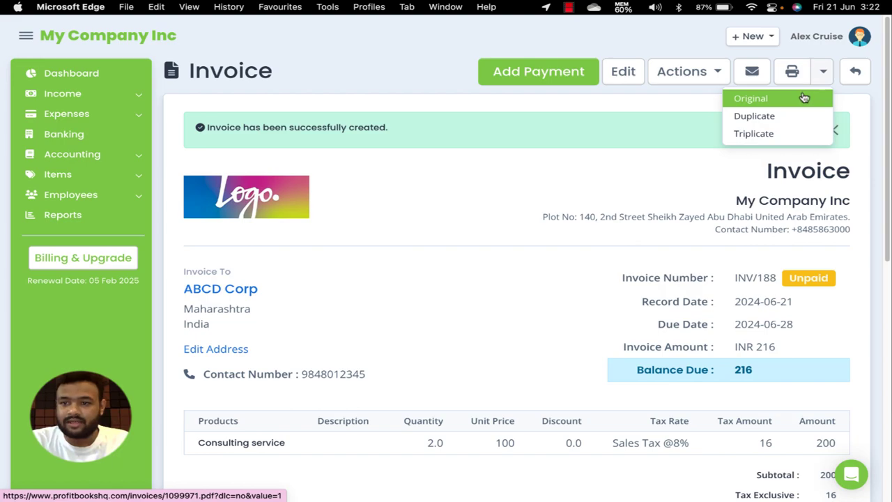
pyautogui.click(804, 98)
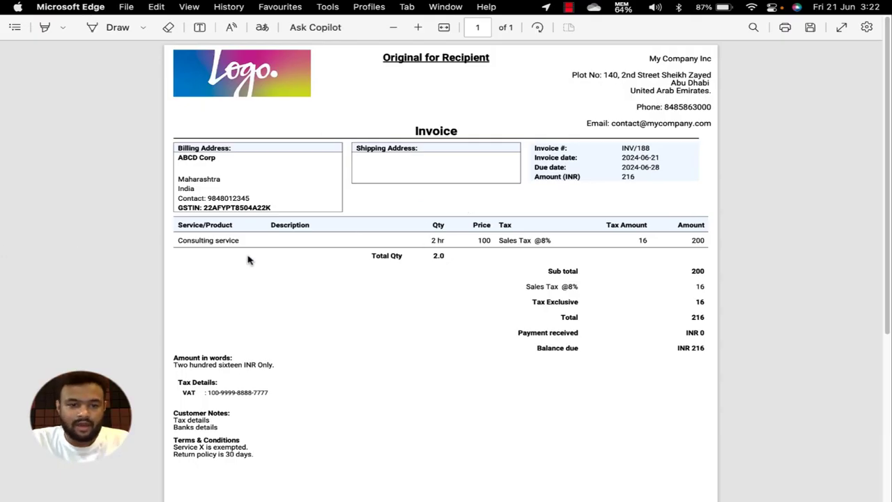
pyautogui.moveTo(205, 241); pyautogui.dragTo(238, 241)
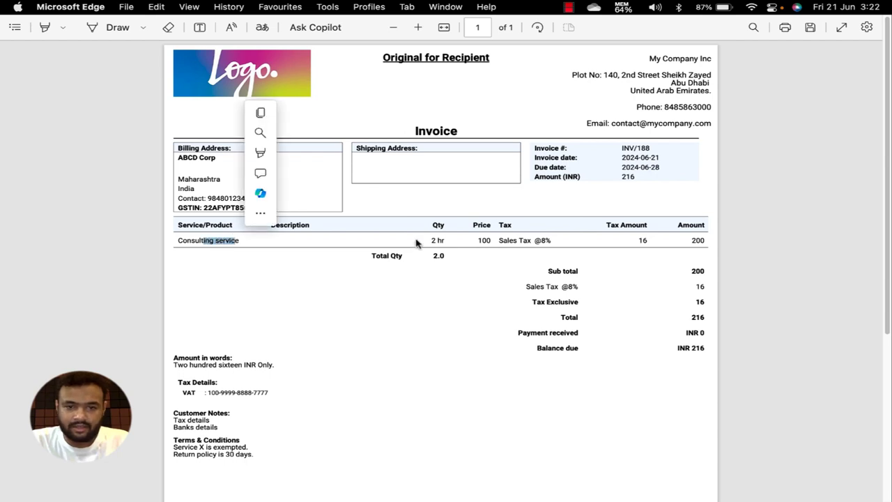
pyautogui.click(432, 241)
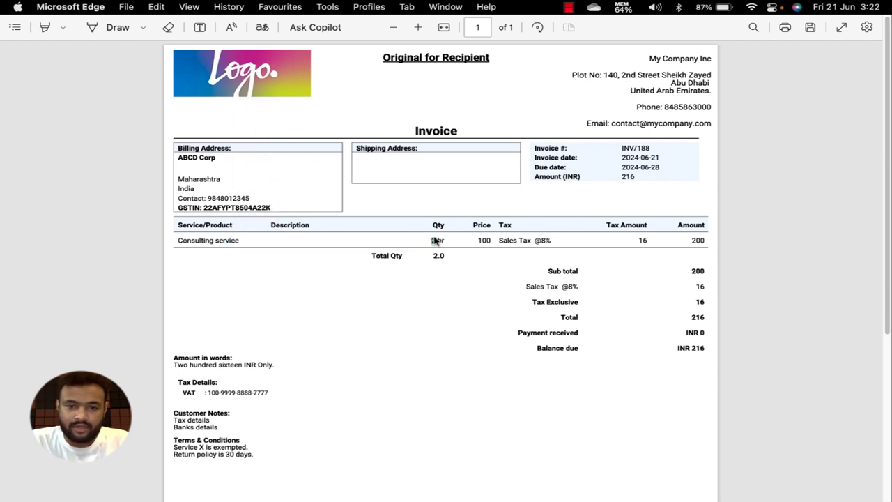
pyautogui.doubleClick(433, 240)
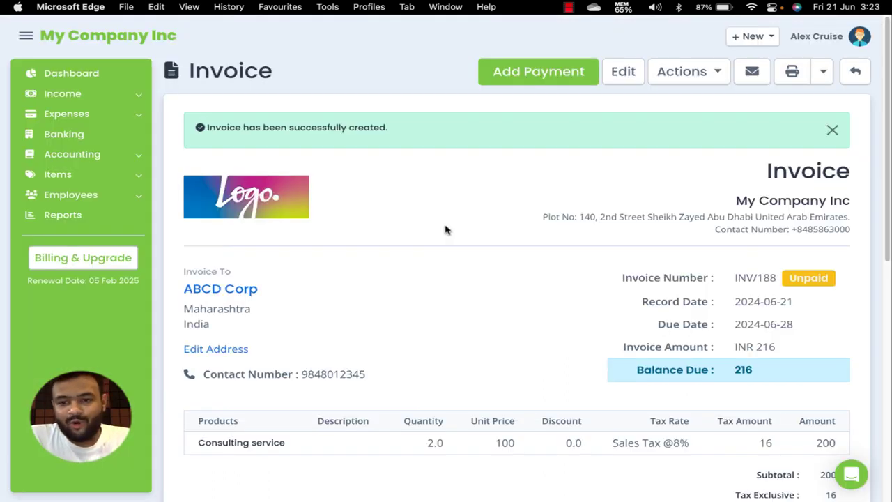
# Return to the invoice, view its email form with the prefilled message and PDF attachment, and close it without sending.
pyautogui.scroll(-1, 579, 255)
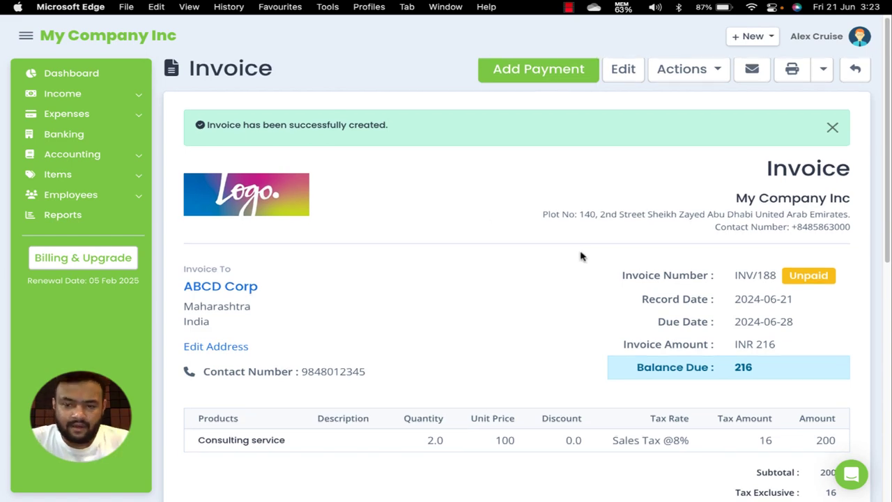
pyautogui.scroll(-2, 555, 246)
pyautogui.scroll(2, 557, 248)
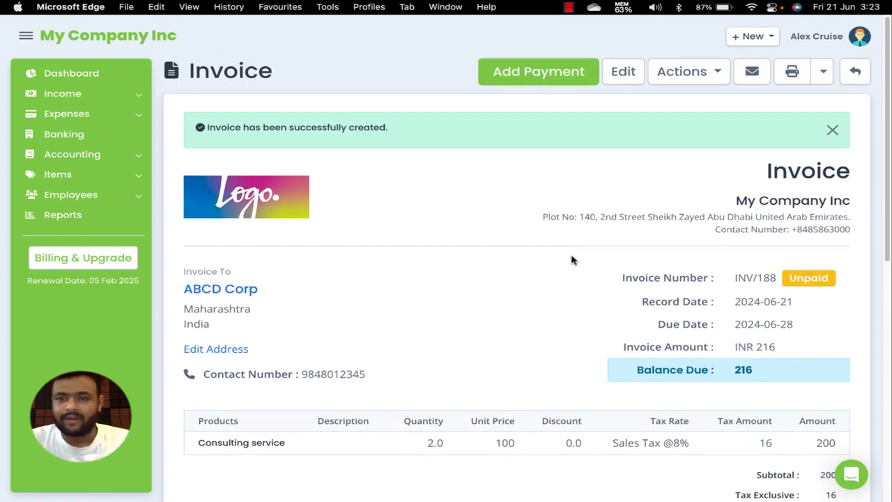
pyautogui.click(748, 81)
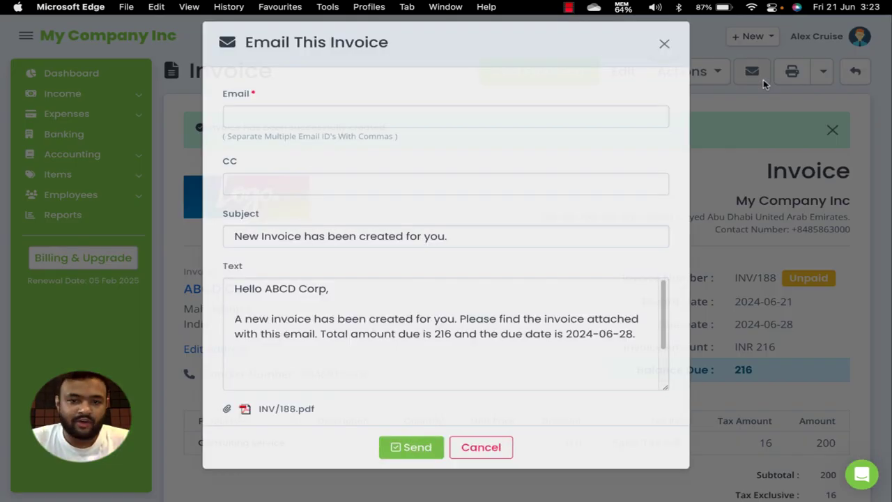
pyautogui.click(397, 126)
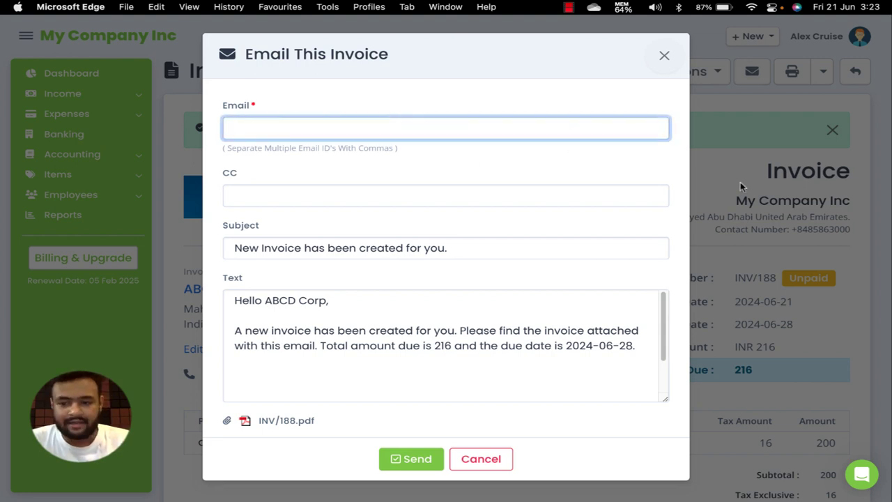
pyautogui.click(664, 57)
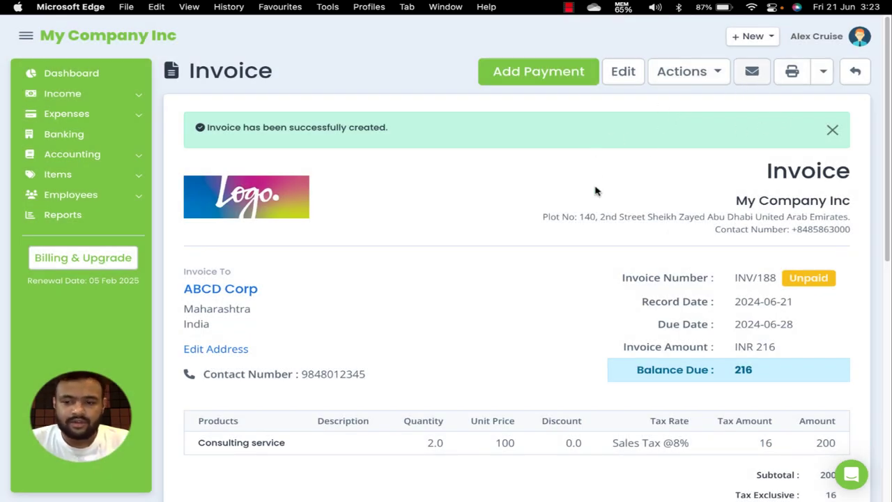
# Examine the invoice's payment link options, payment details section and payment status.
pyautogui.scroll(-5, 553, 199)
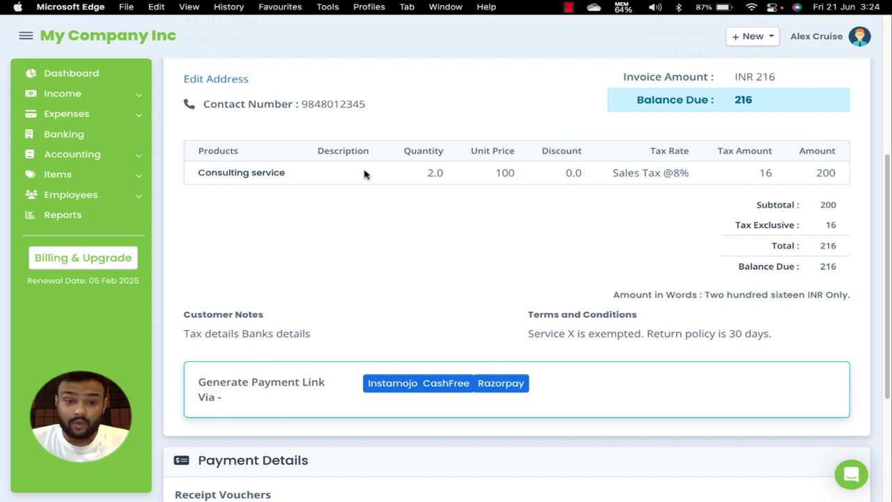
pyautogui.scroll(-3, 416, 197)
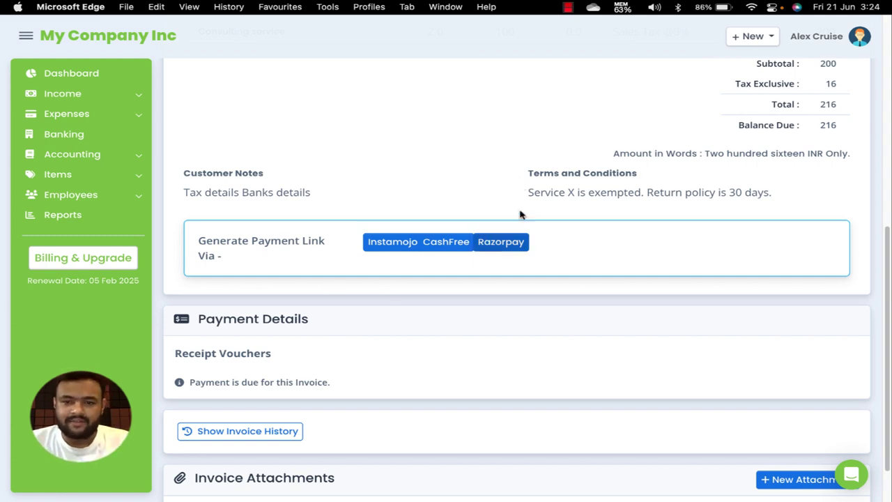
pyautogui.scroll(10, 592, 235)
pyautogui.scroll(-1, 530, 233)
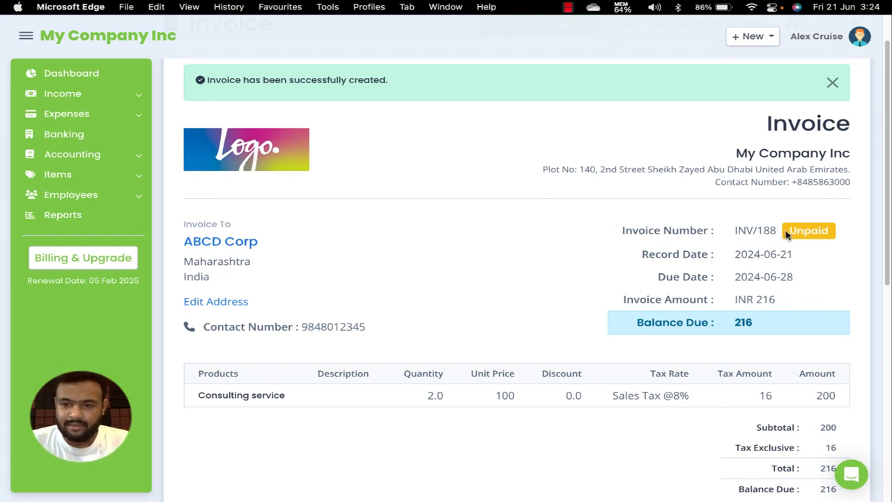
pyautogui.moveTo(787, 235); pyautogui.dragTo(828, 234)
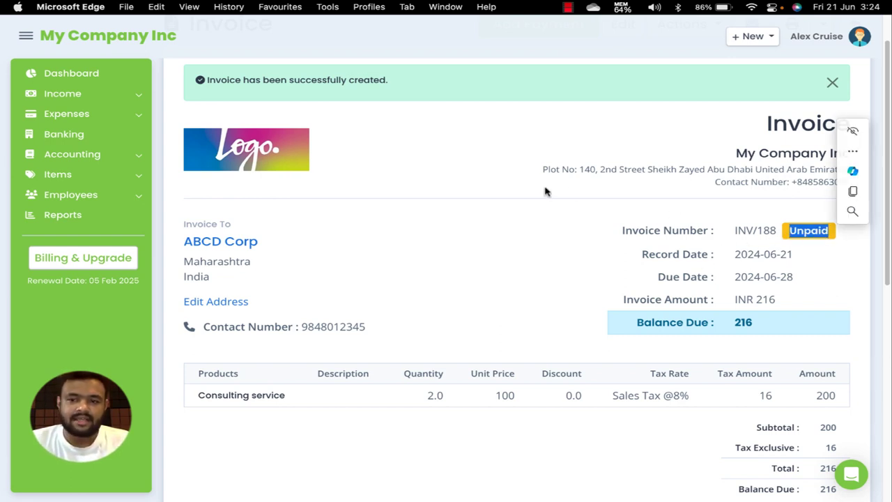
# Add a payment for the full invoice amount, deposit it to the Bank Of America account, and save it.
pyautogui.scroll(2, 537, 212)
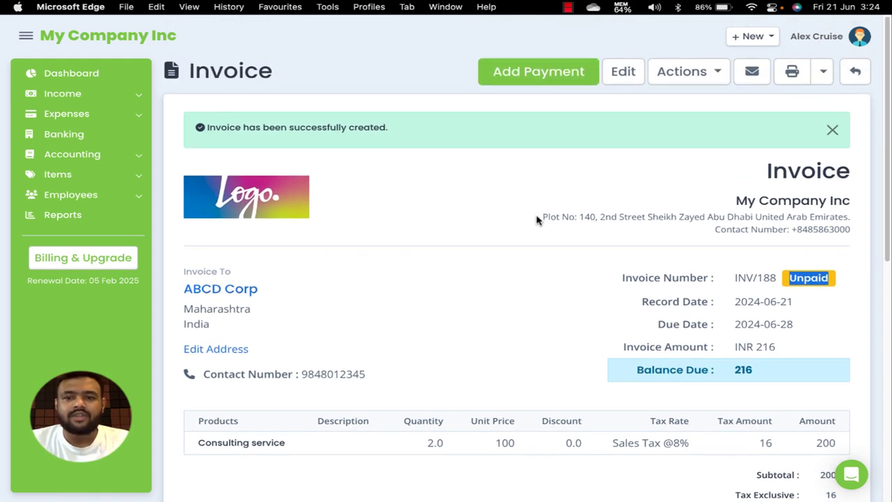
pyautogui.click(554, 83)
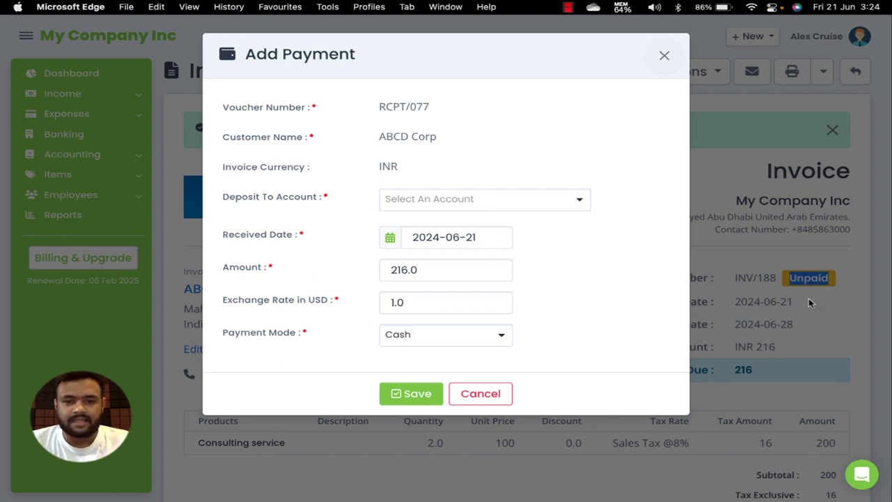
pyautogui.click(461, 200)
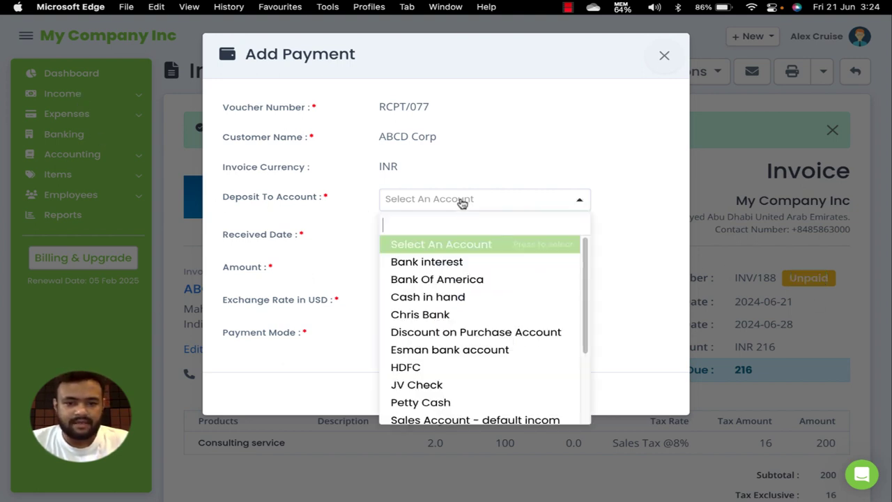
pyautogui.click(462, 280)
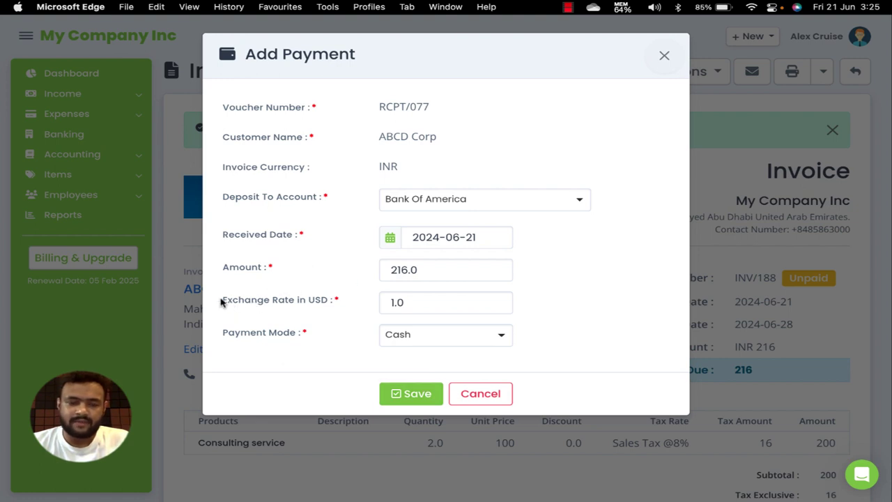
pyautogui.moveTo(220, 301); pyautogui.dragTo(314, 301)
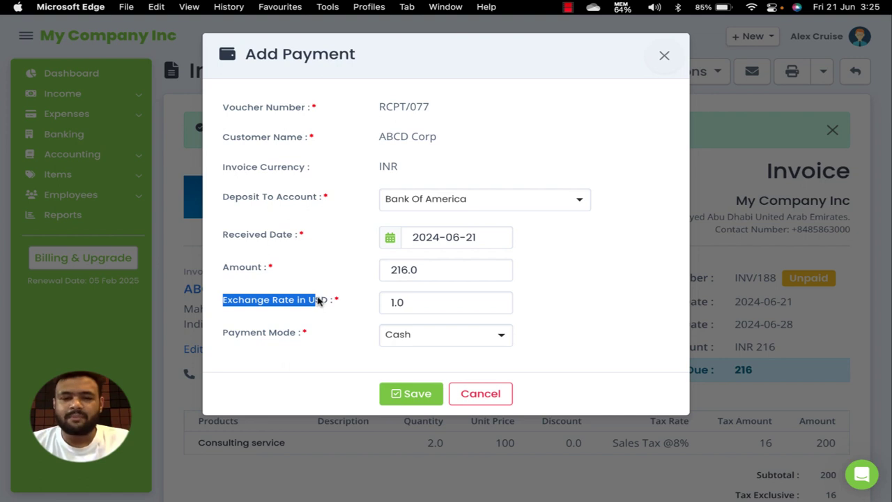
pyautogui.click(332, 289)
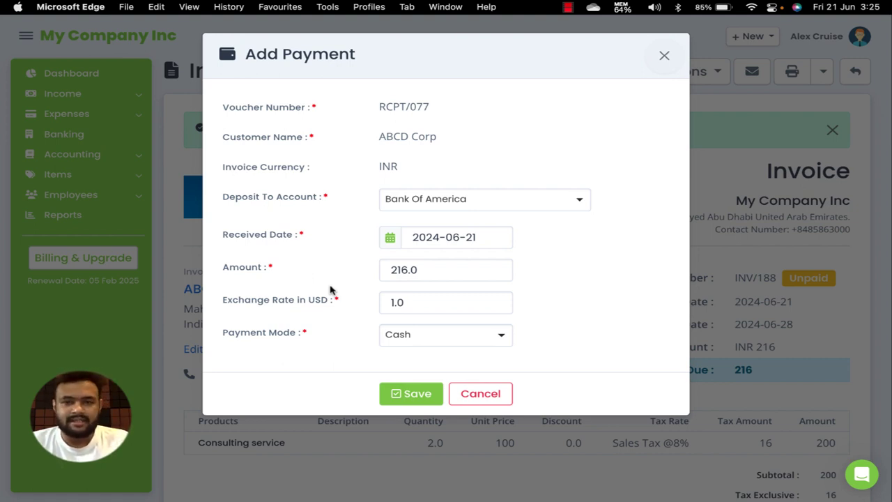
pyautogui.click(395, 395)
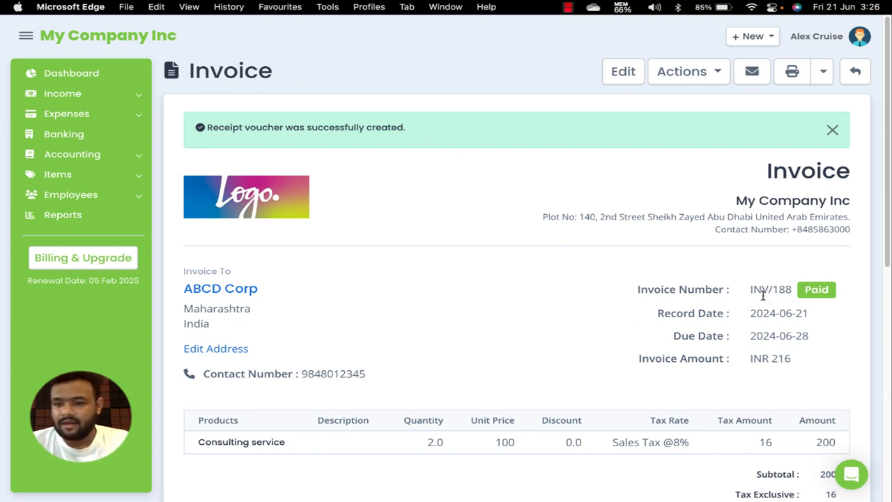
# Open the receipt voucher from the invoice's payment details, view its email form, and close the form without sending.
pyautogui.moveTo(757, 293); pyautogui.dragTo(786, 292)
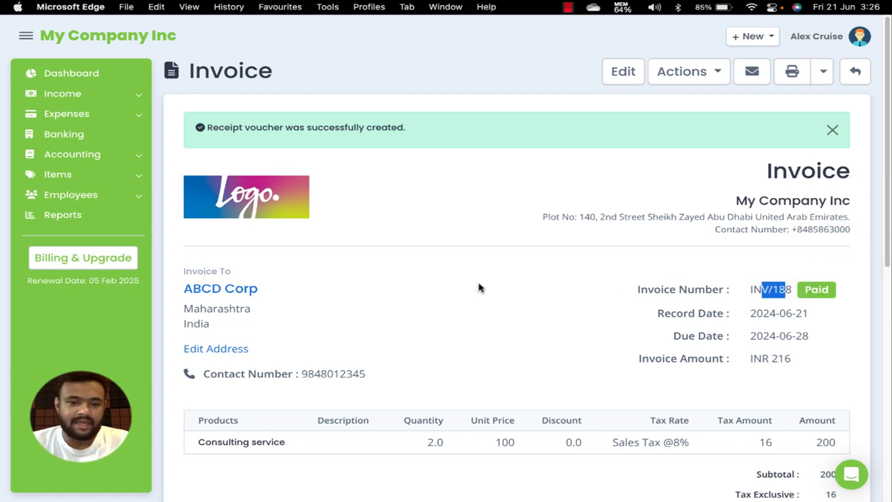
pyautogui.scroll(-5, 488, 292)
pyautogui.scroll(-5, 505, 296)
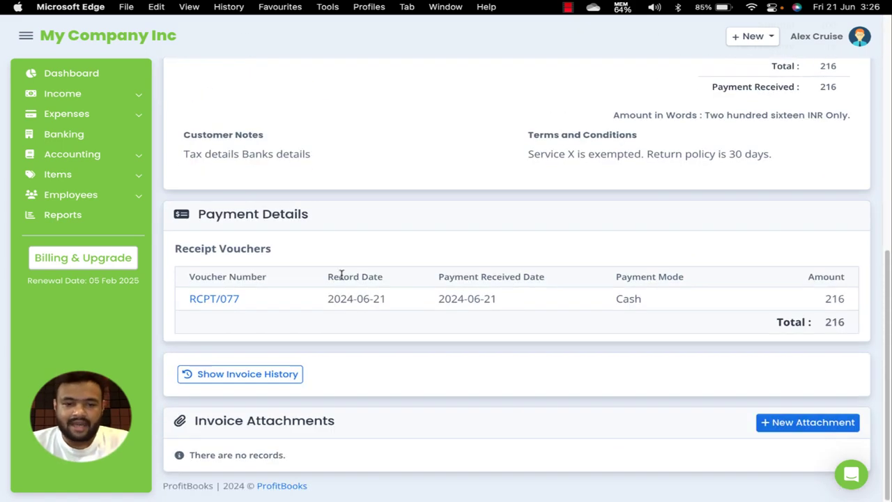
pyautogui.click(215, 299)
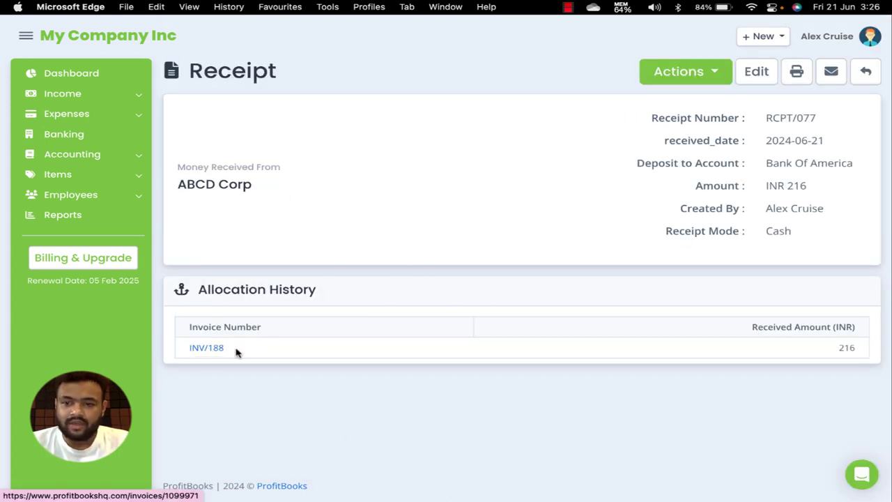
pyautogui.click(830, 76)
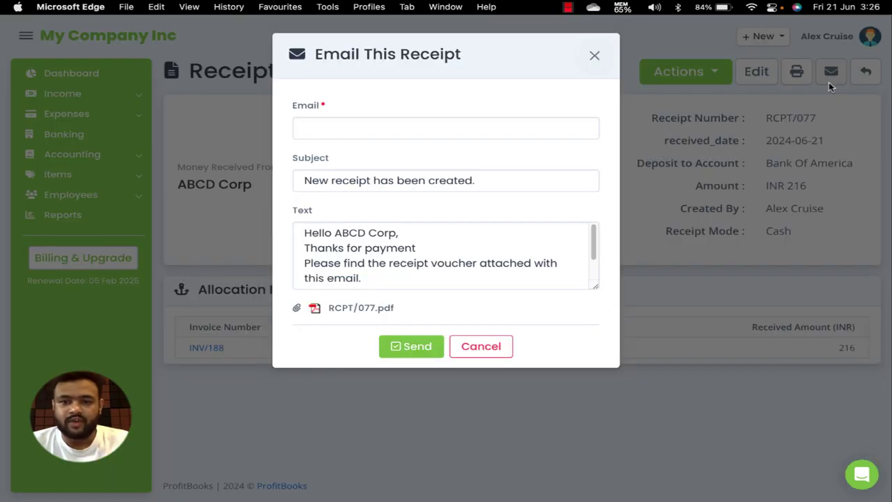
pyautogui.click(594, 56)
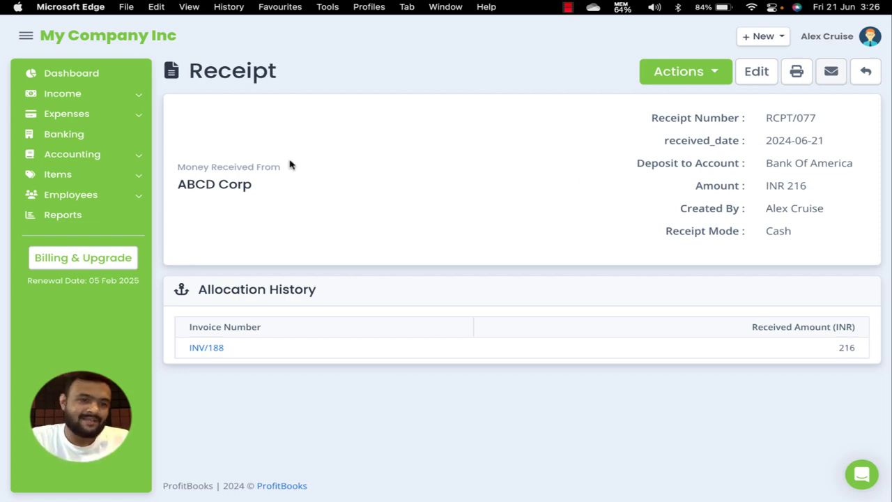
# Go to the recorded expenses, start a new expense, and review its Cash Expense option.
pyautogui.click(38, 114)
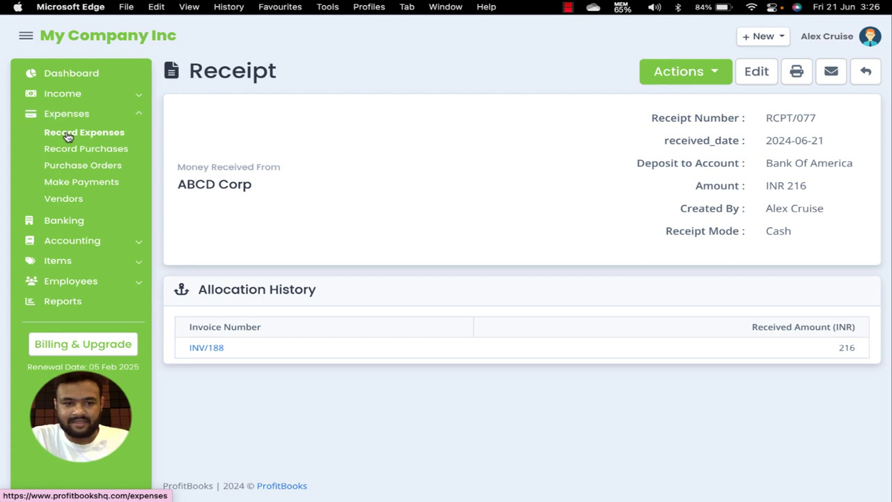
pyautogui.click(69, 134)
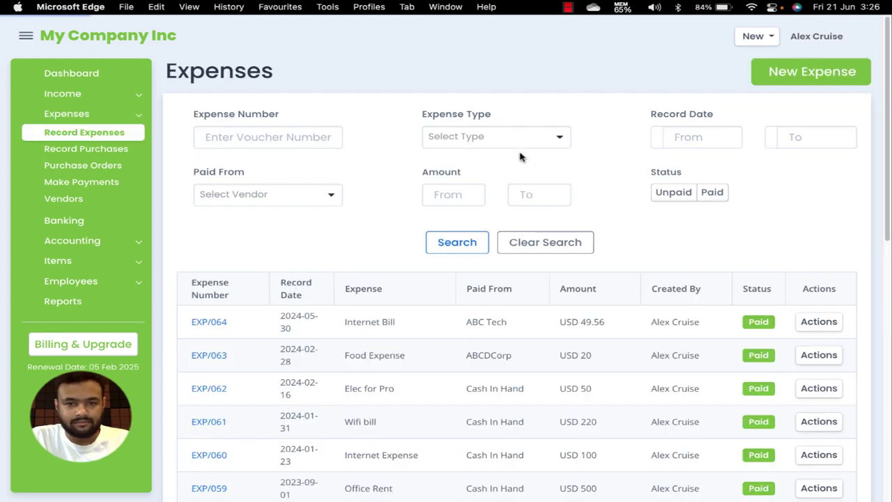
pyautogui.click(792, 75)
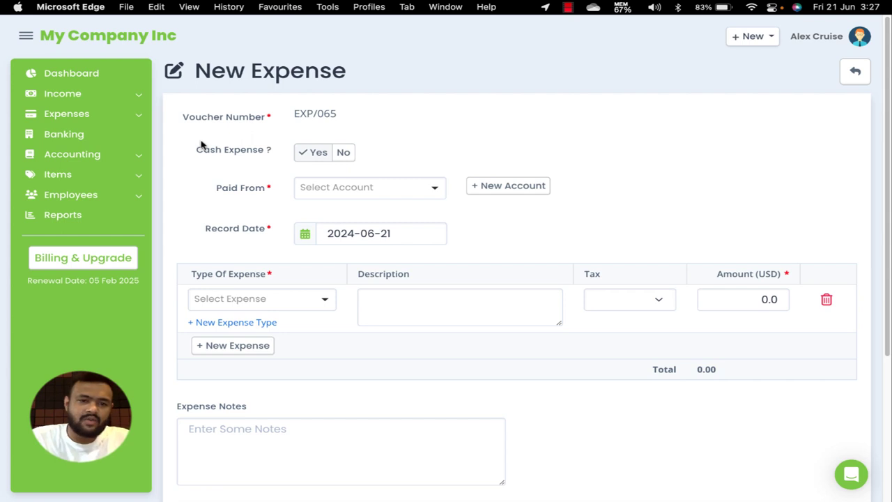
pyautogui.moveTo(203, 150); pyautogui.dragTo(265, 150)
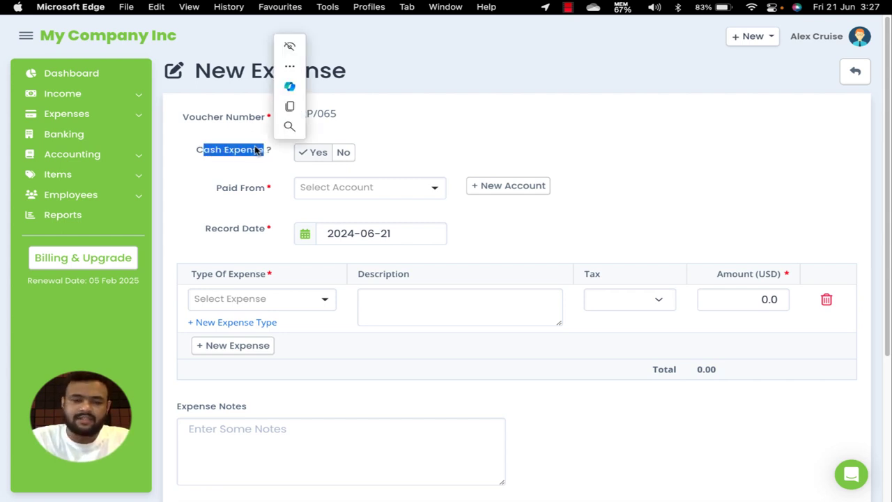
pyautogui.click(219, 159)
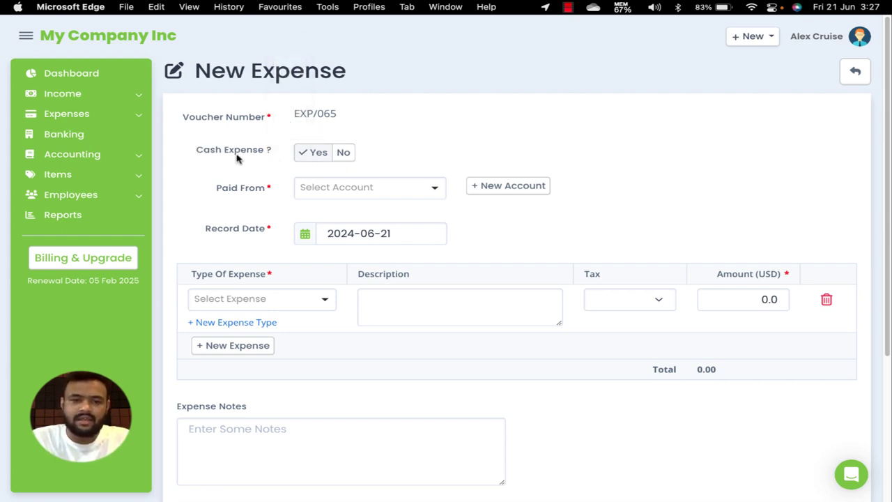
# Mark the expense as non-cash and choose the first listed vendor, keeping the default record and due dates.
pyautogui.click(343, 154)
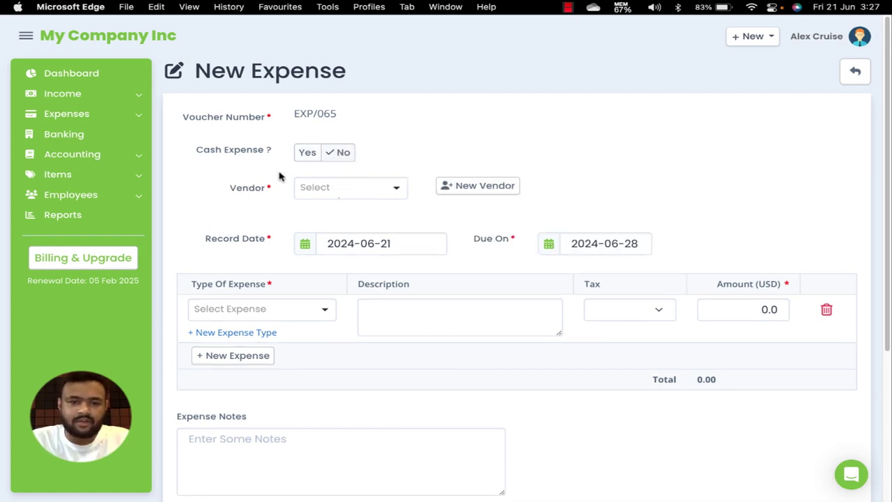
pyautogui.moveTo(230, 187)
pyautogui.mouseDown()
pyautogui.moveTo(262, 188)
pyautogui.moveTo(236, 188)
pyautogui.mouseUp()
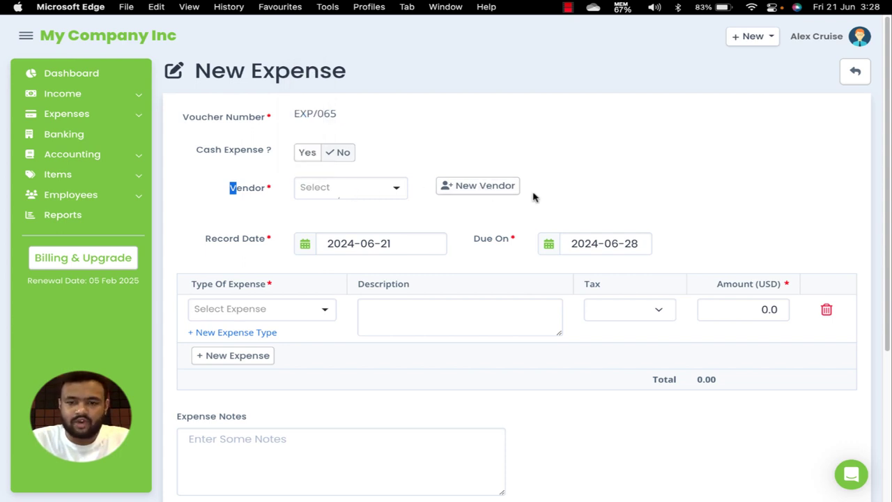
pyautogui.click(368, 191)
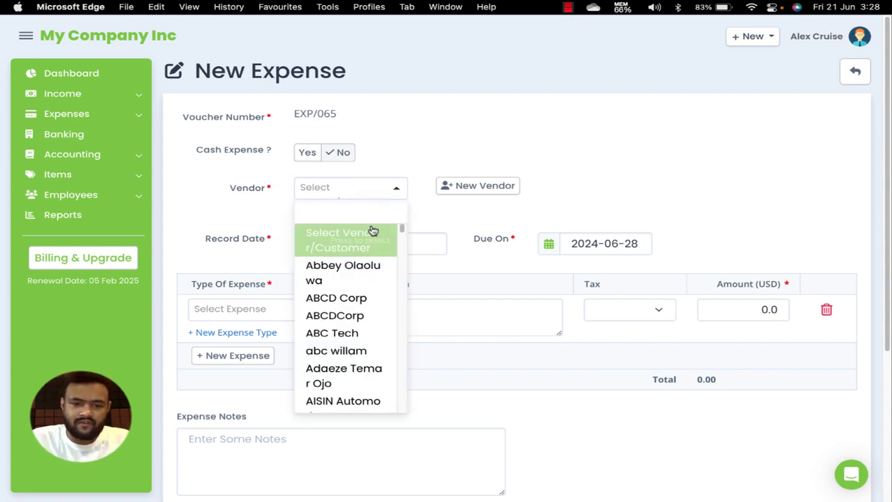
pyautogui.click(358, 273)
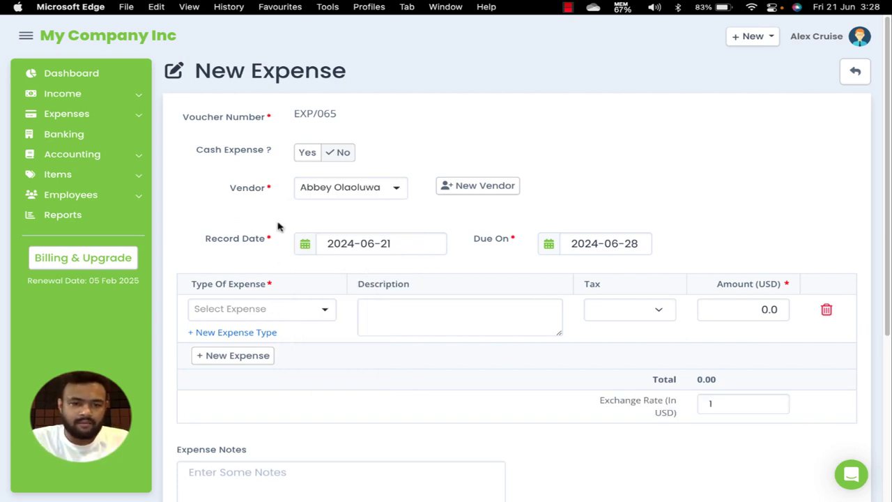
pyautogui.click(338, 245)
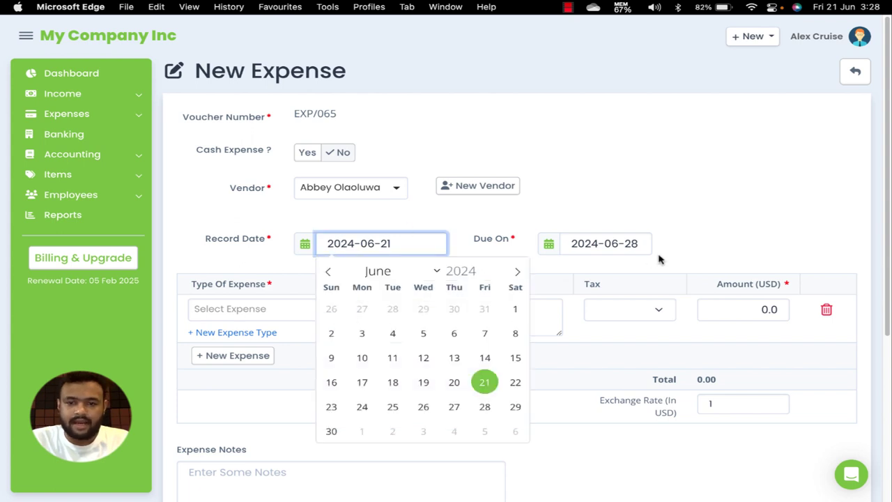
pyautogui.click(608, 247)
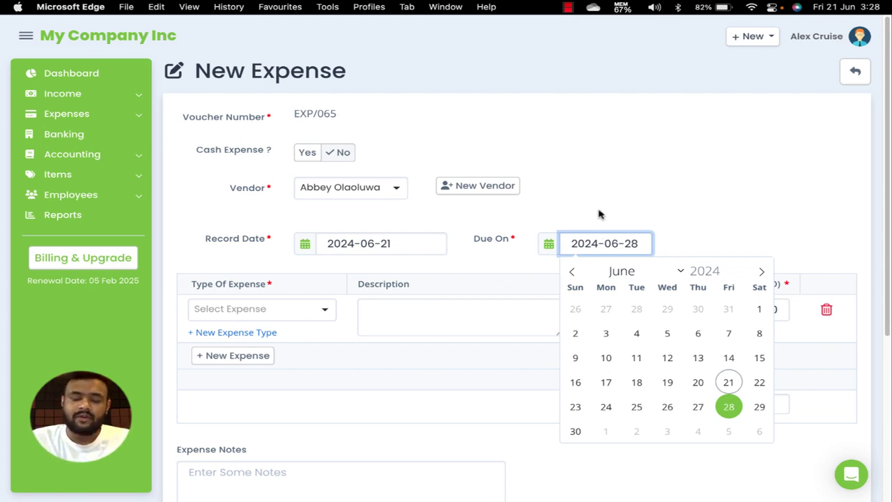
# Set the expense line's type to Internet Expense with an amount of 15.
pyautogui.click(295, 313)
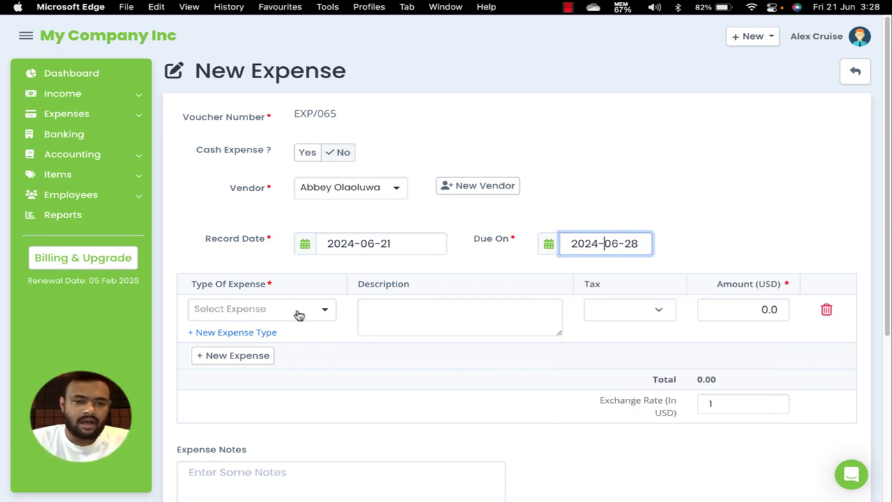
pyautogui.scroll(-5, 282, 198)
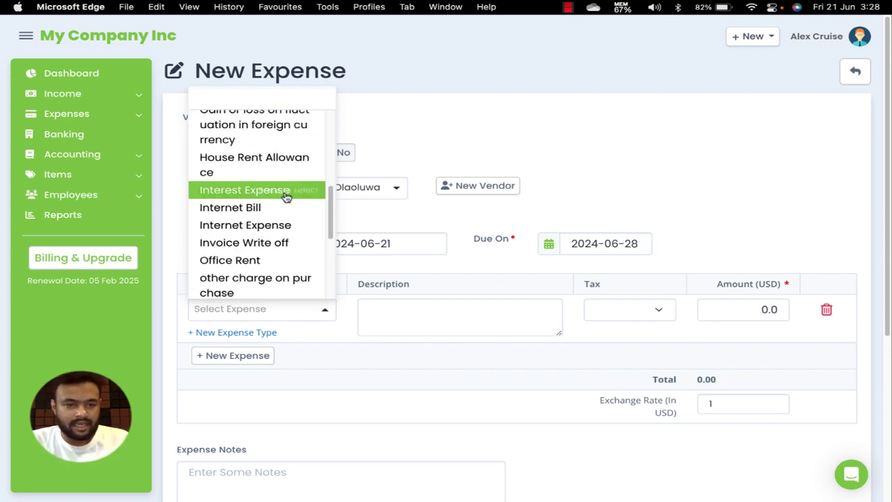
pyautogui.click(279, 226)
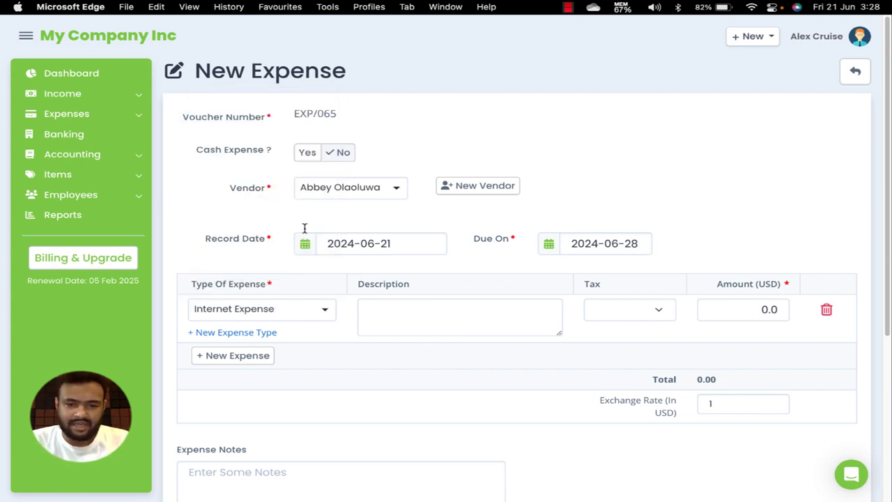
pyautogui.click(768, 309)
pyautogui.write('15')
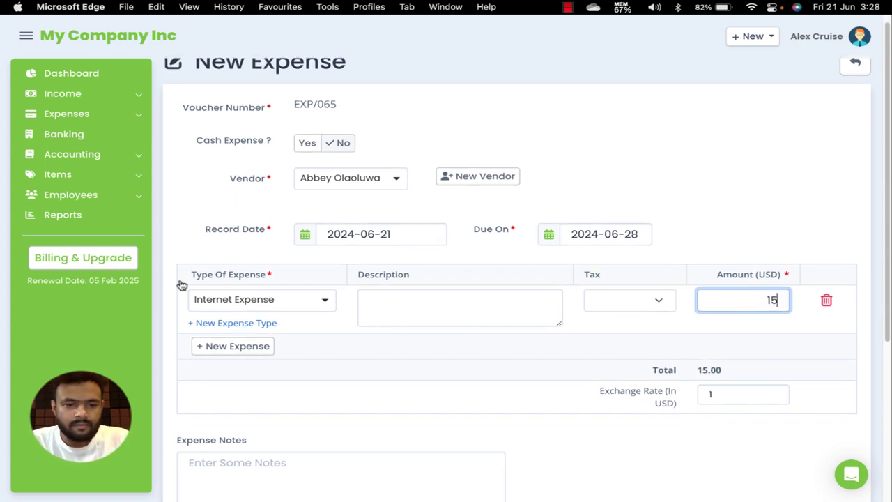
# Review the expense's notes and scanned proof options, leave them empty, and save the expense.
pyautogui.scroll(-5, 394, 334)
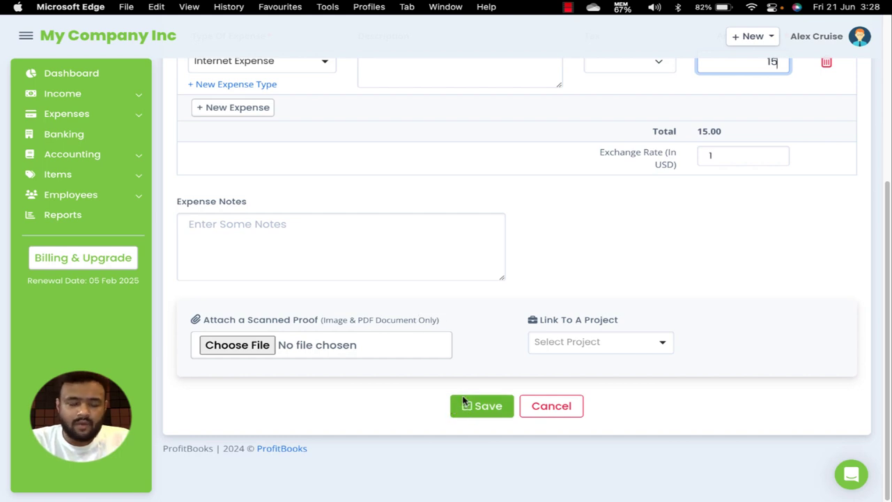
pyautogui.click(222, 218)
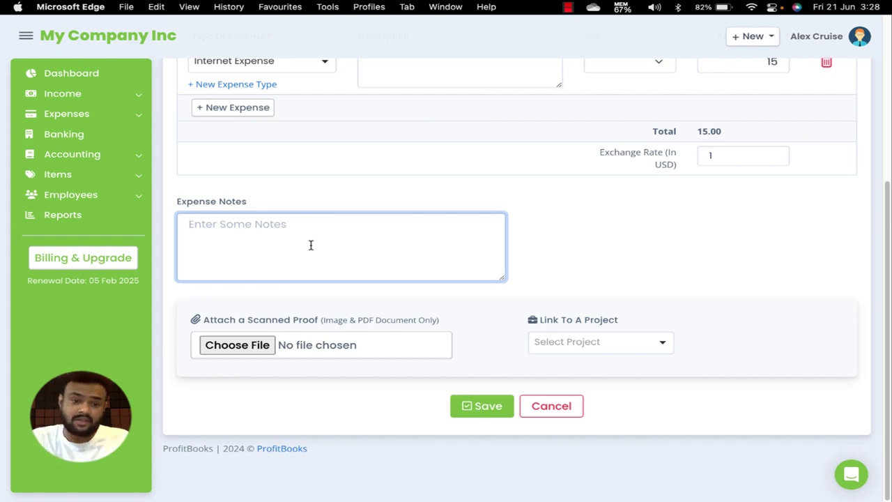
pyautogui.moveTo(209, 319); pyautogui.dragTo(348, 327)
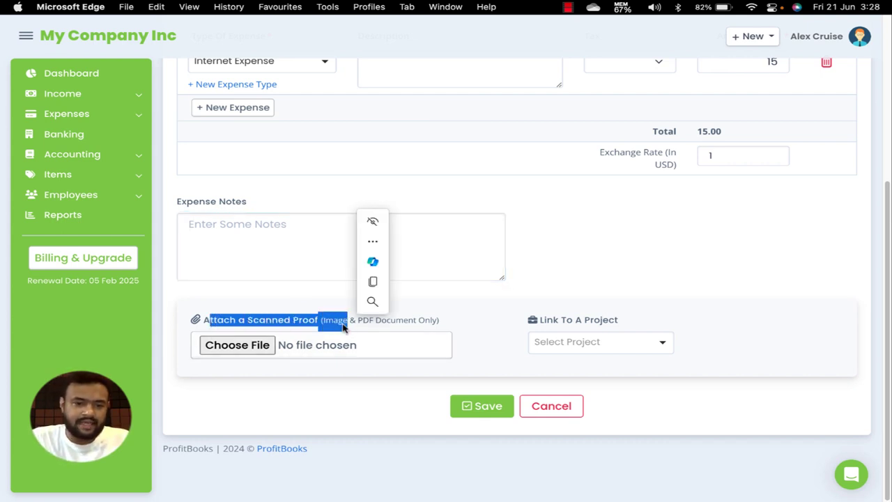
pyautogui.click(482, 318)
pyautogui.scroll(5, 488, 317)
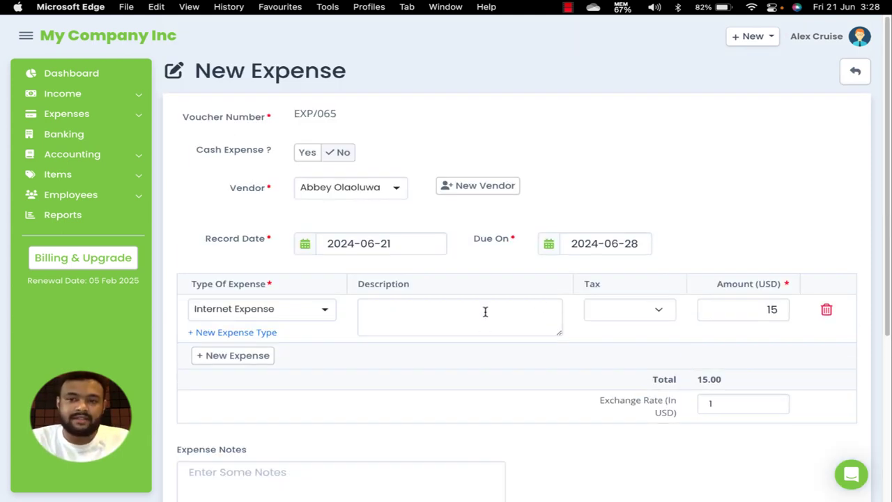
pyautogui.scroll(-5, 484, 312)
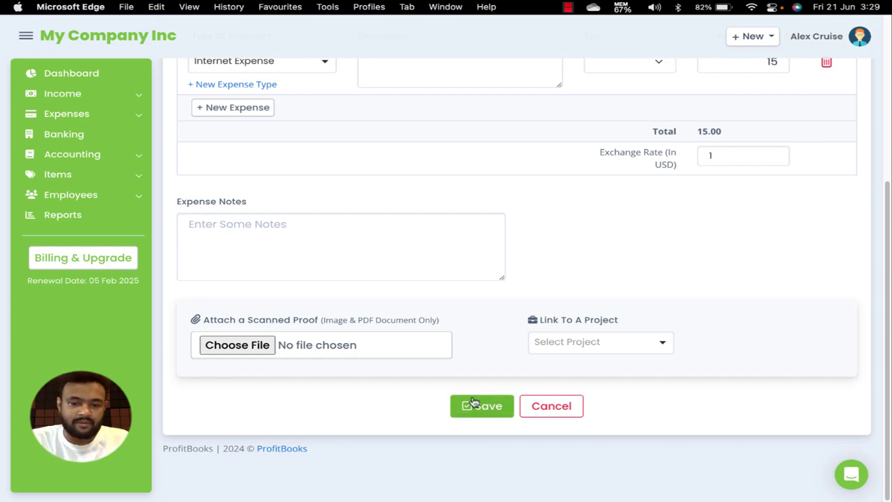
pyautogui.click(473, 405)
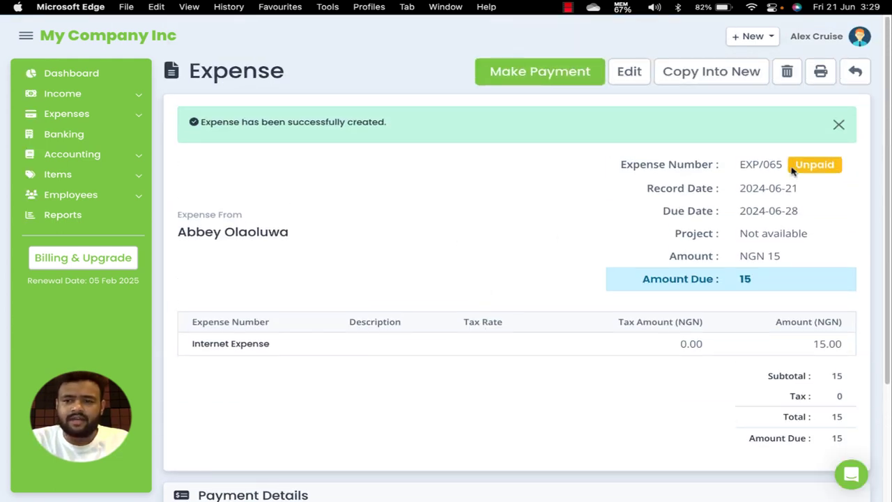
# Check the expense's payment status and save a cash payment of 15 for it from the Bank Of America account.
pyautogui.moveTo(794, 165); pyautogui.dragTo(837, 165)
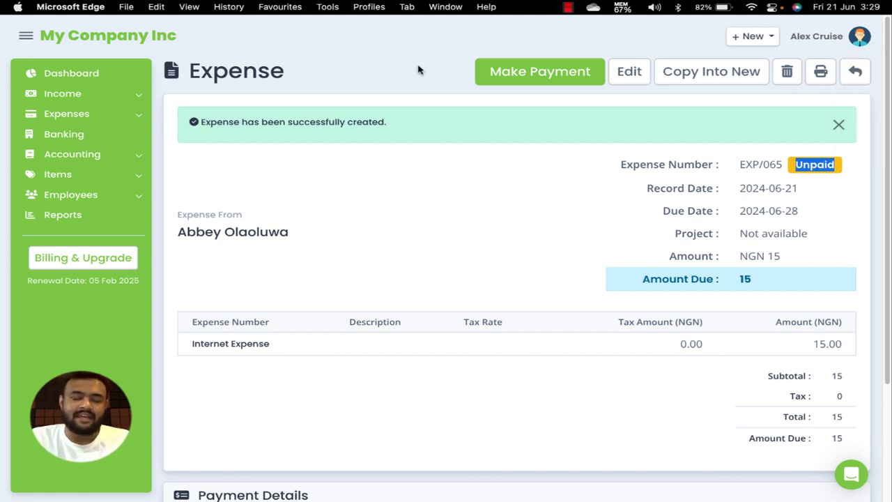
pyautogui.click(517, 80)
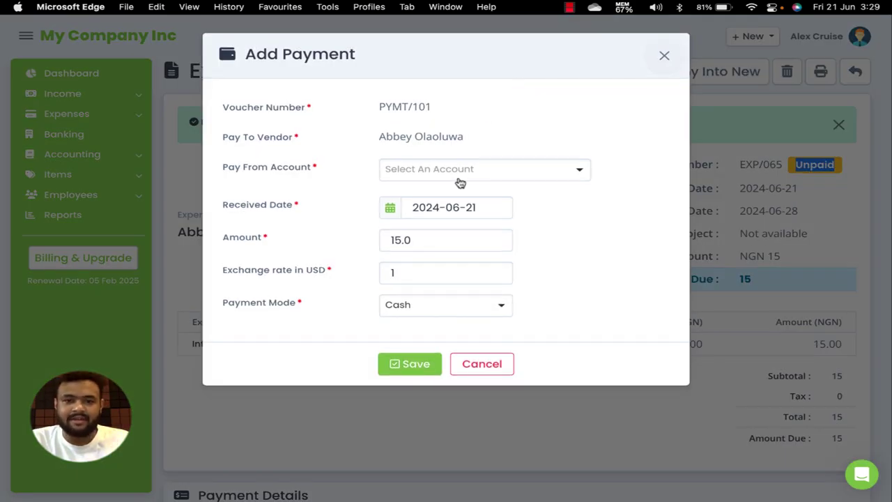
pyautogui.click(459, 179)
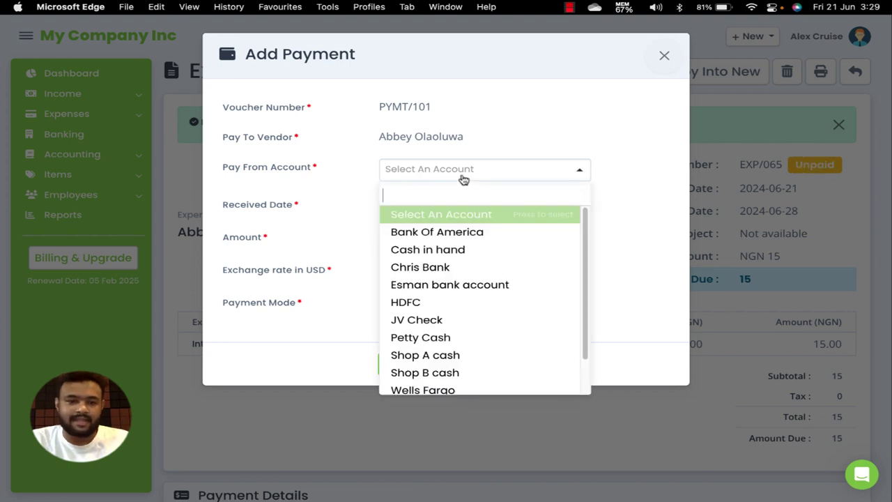
pyautogui.click(448, 241)
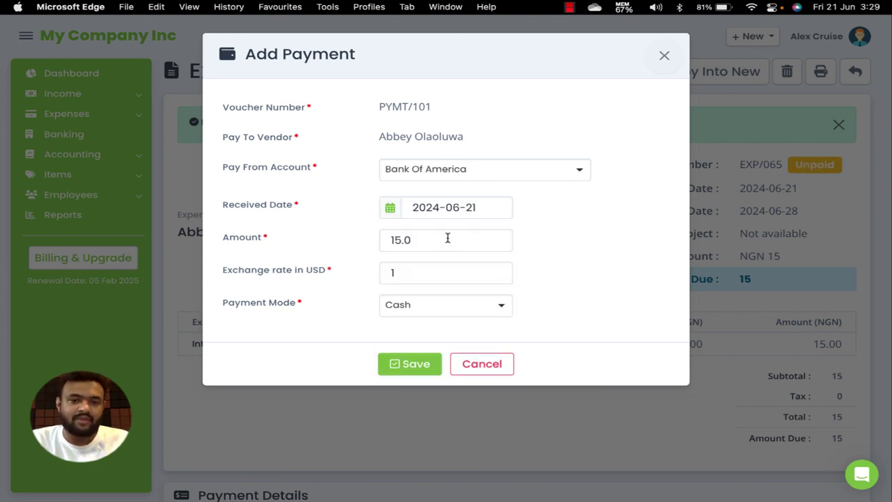
pyautogui.click(404, 365)
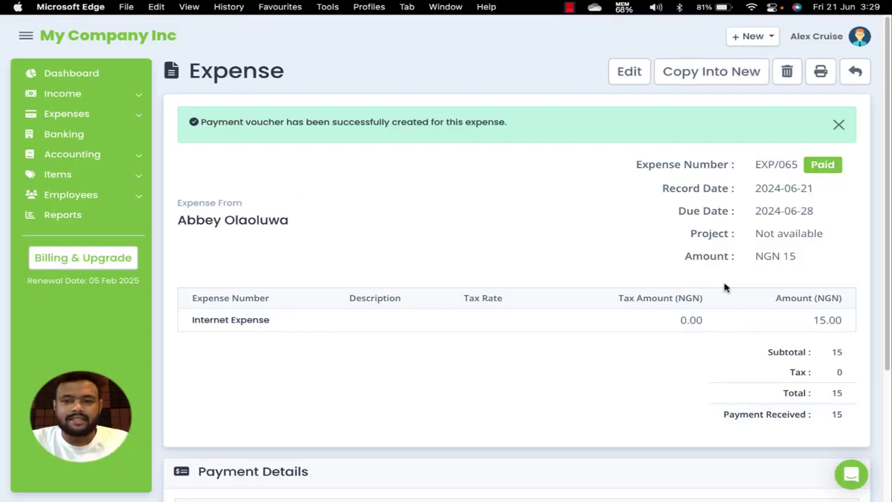
pyautogui.click(114, 101)
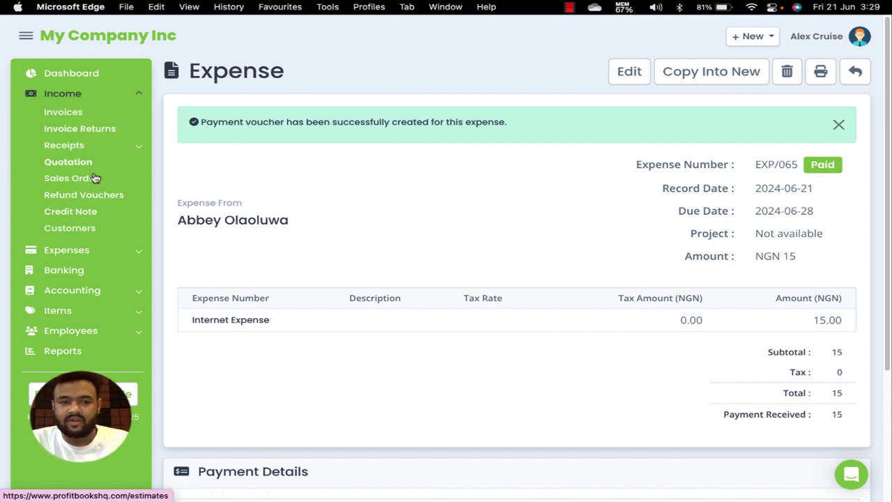
pyautogui.click(103, 99)
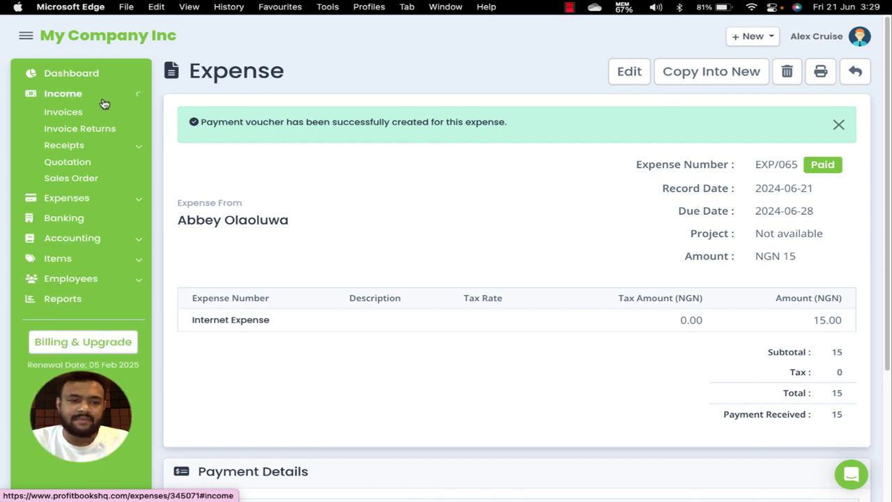
pyautogui.click(113, 117)
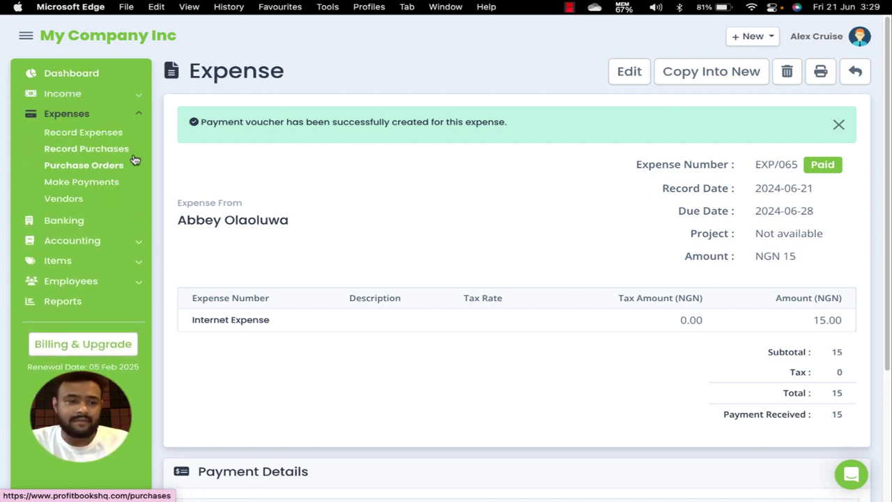
pyautogui.click(110, 119)
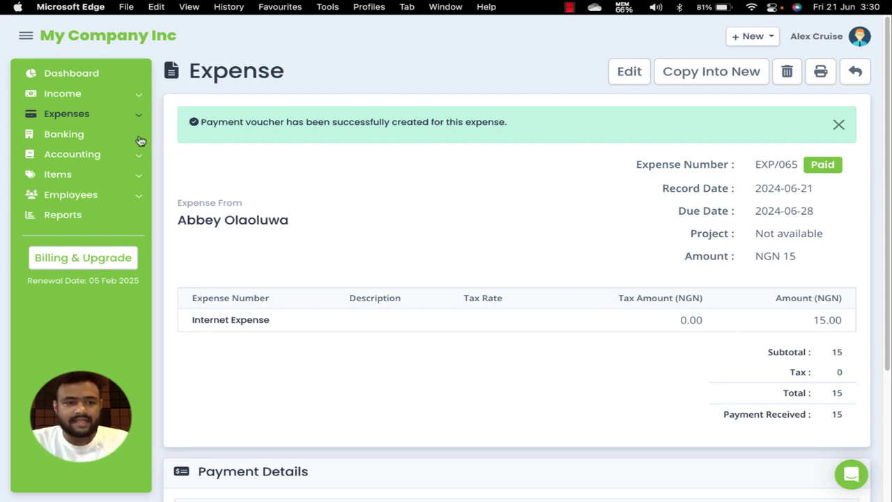
# Open the Chart of Accounts and look through the listed accounts, their groups and types.
pyautogui.click(100, 163)
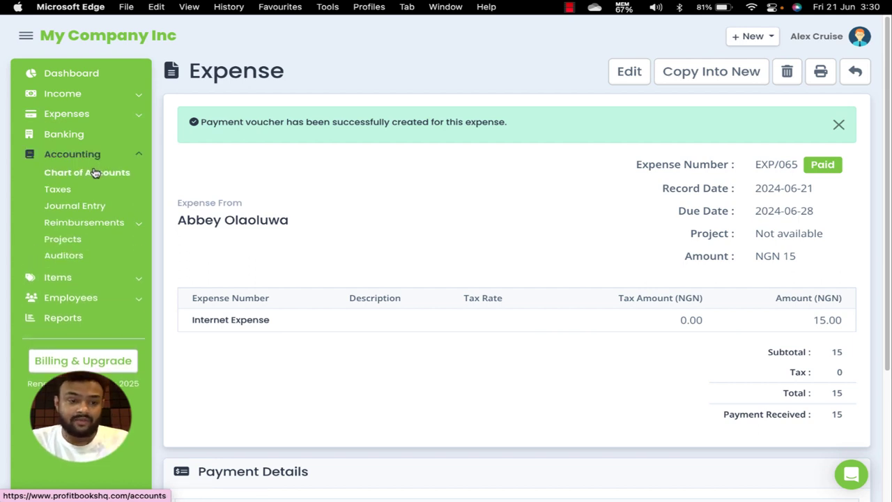
pyautogui.click(92, 173)
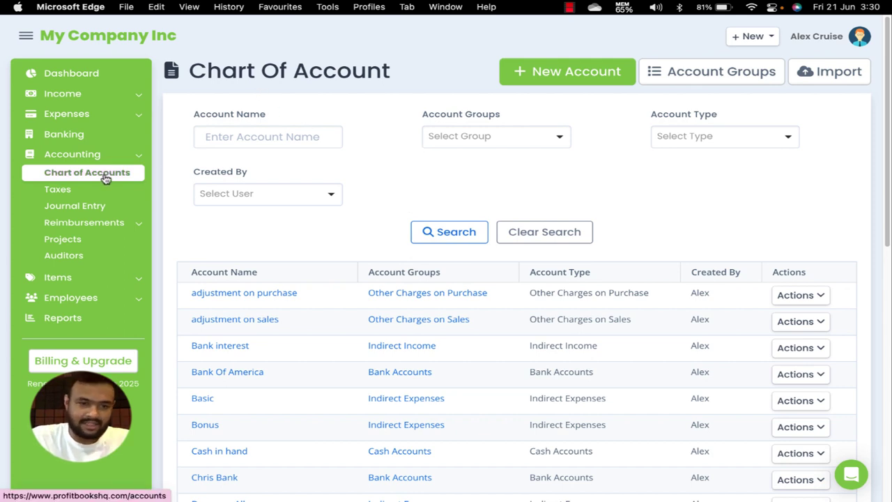
pyautogui.scroll(-2, 383, 220)
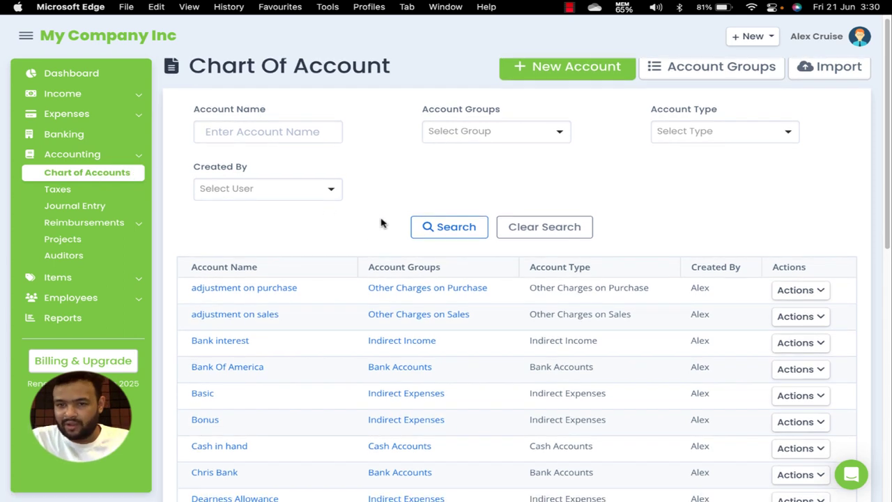
pyautogui.scroll(-3, 372, 221)
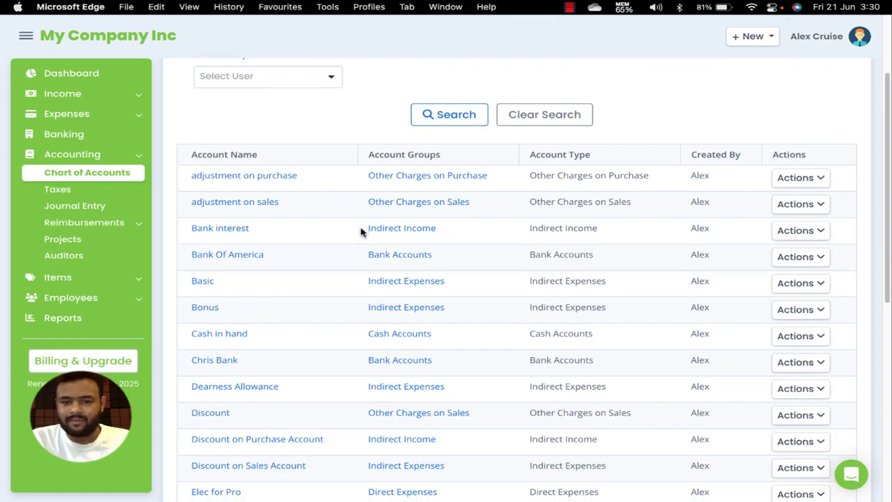
pyautogui.scroll(5, 360, 232)
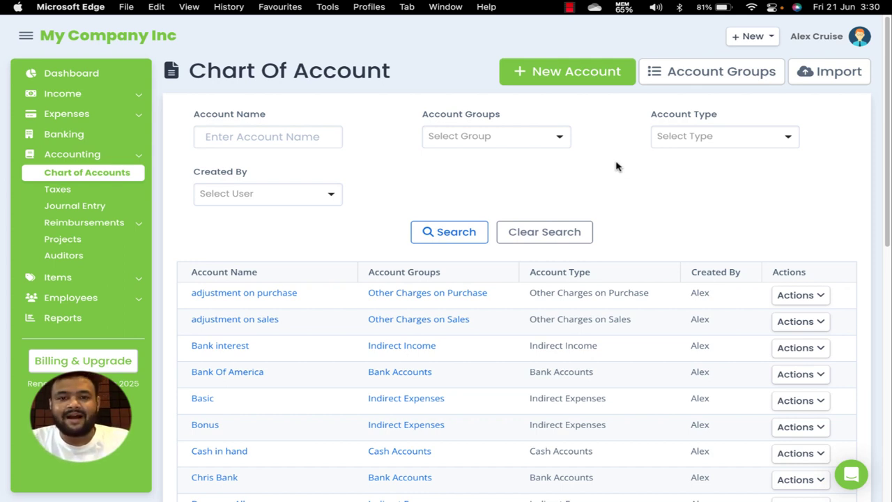
# Start a new account in the Chart of Accounts and name it My US Bank.
pyautogui.click(542, 77)
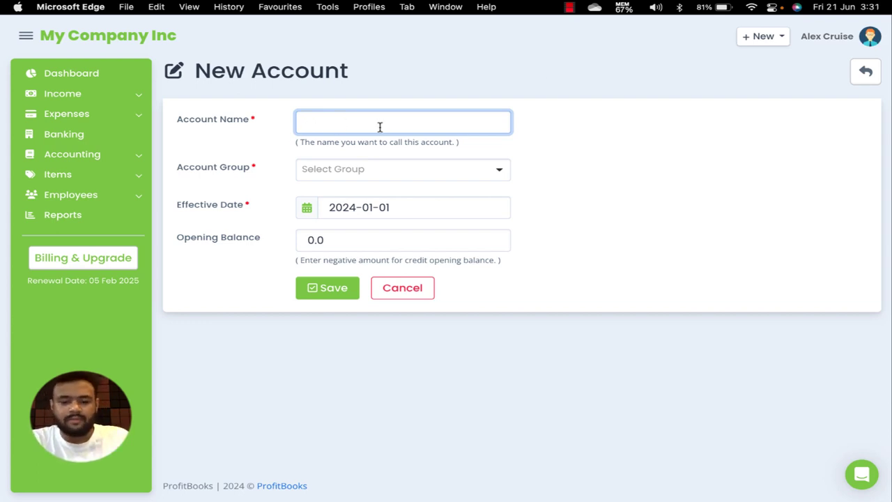
pyautogui.write('Ban')
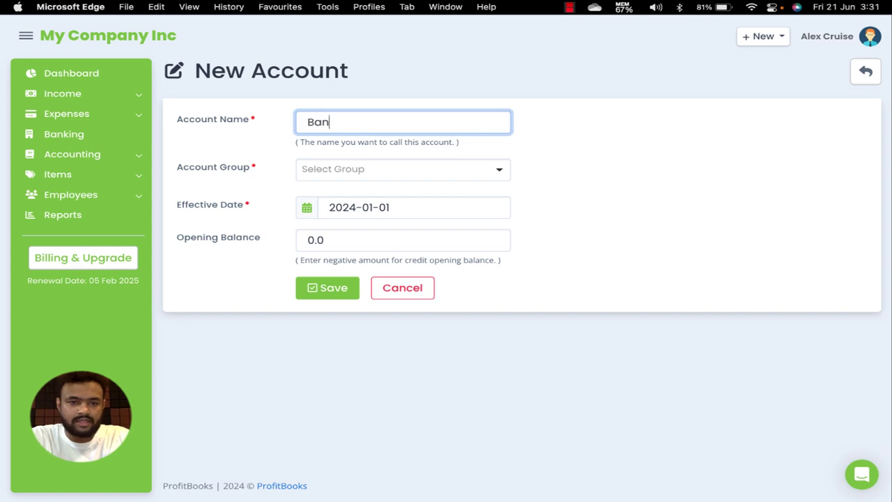
pyautogui.press('BackSpace')
pyautogui.press('BackSpace')
pyautogui.press('BackSpace')
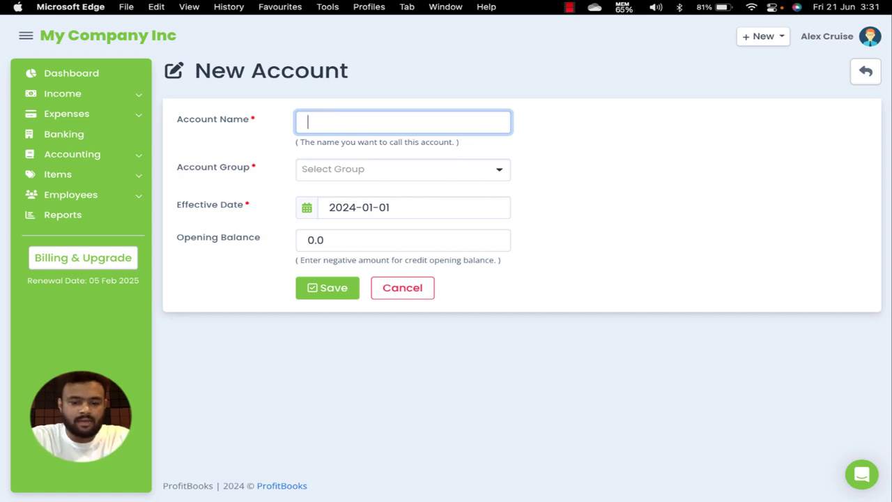
pyautogui.write('My US ')
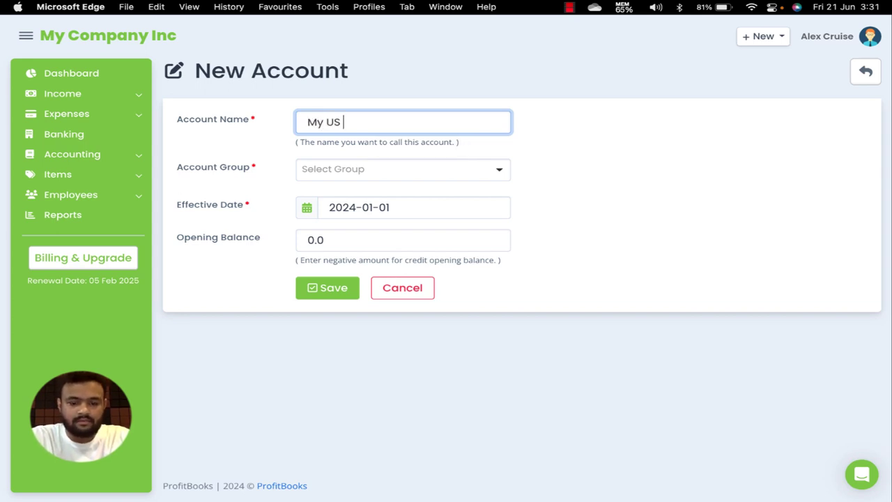
pyautogui.write('Bank')
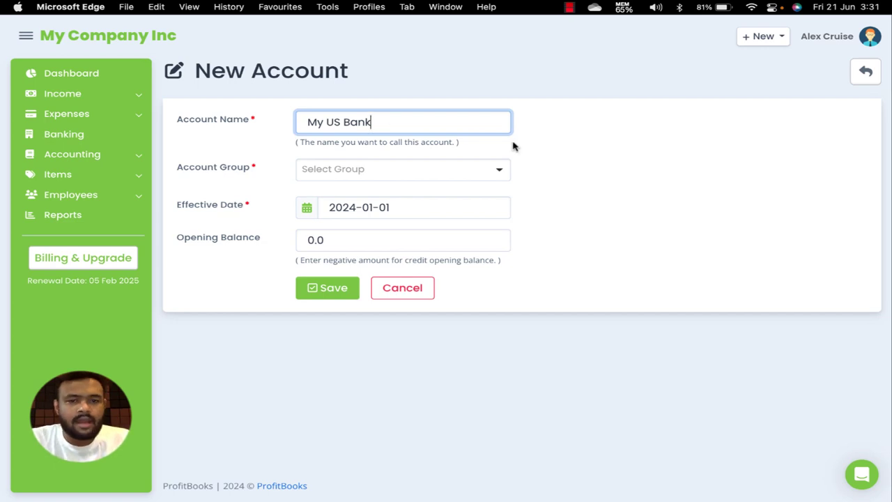
# Try the account groups Bank Accounts, Capital Accounts and Direct Income for the new account and compare the fields each one asks for.
pyautogui.click(317, 174)
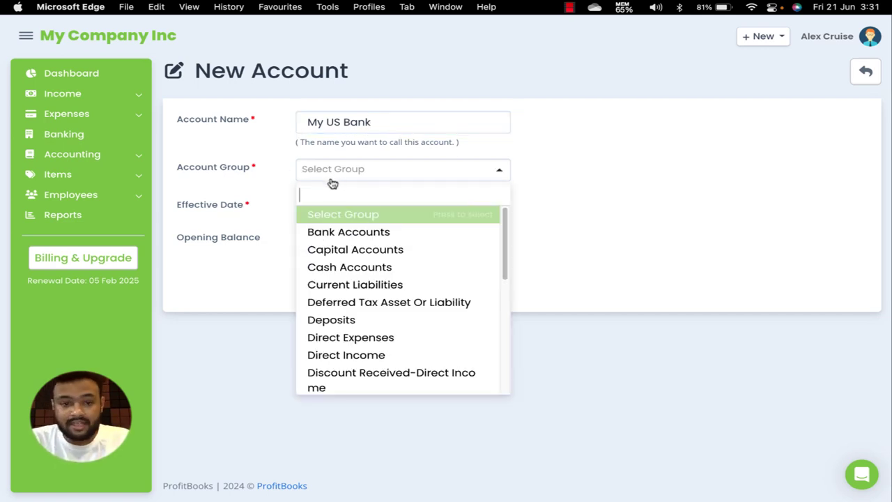
pyautogui.click(336, 233)
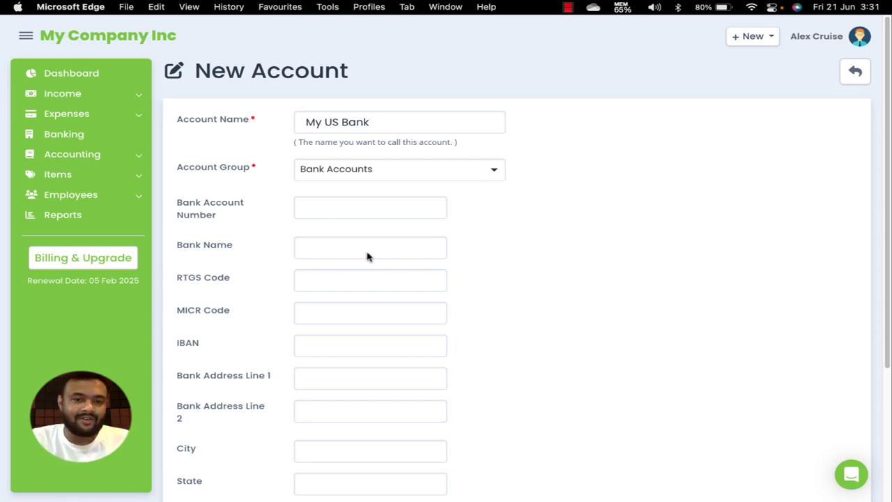
pyautogui.click(313, 170)
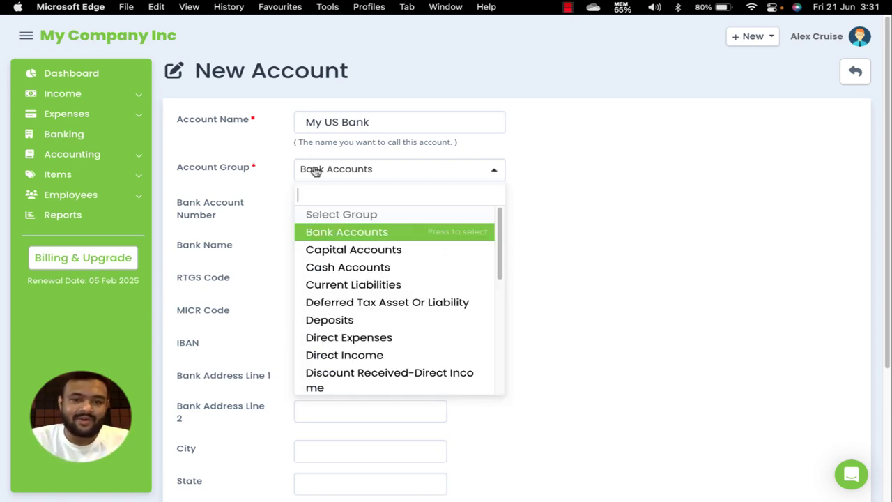
pyautogui.click(349, 250)
pyautogui.scroll(-2, 291, 261)
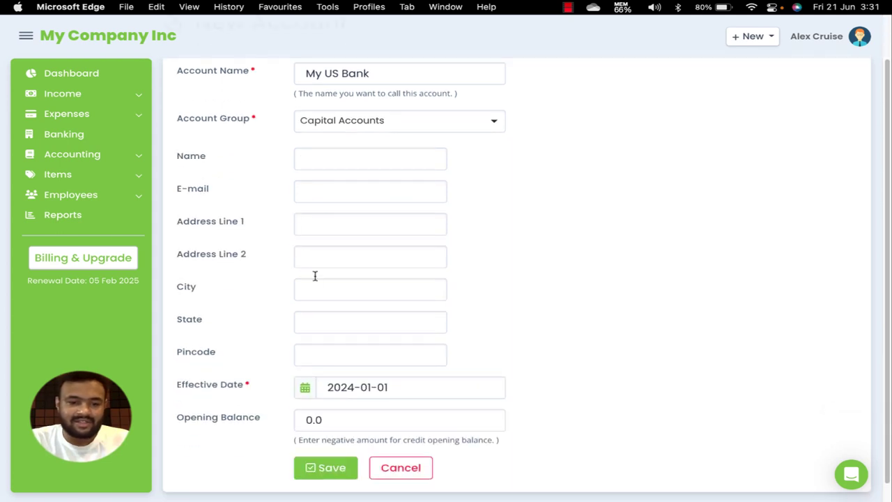
pyautogui.click(364, 117)
pyautogui.click(361, 305)
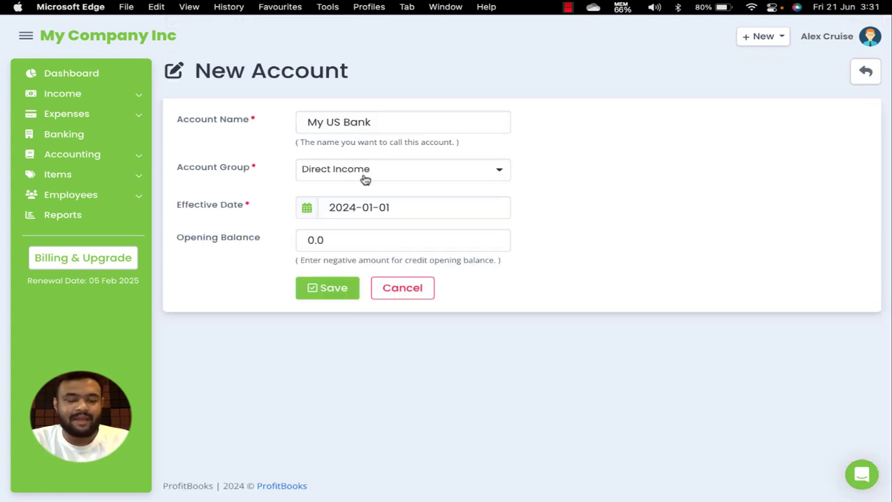
# Set the new account's group back to Bank Accounts and review the bank detail fields down to the end of the form.
pyautogui.click(364, 177)
pyautogui.click(374, 232)
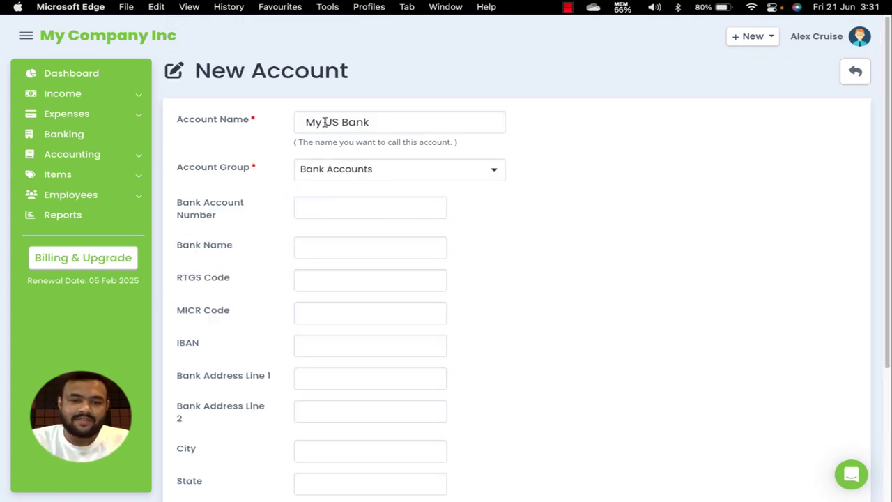
pyautogui.scroll(-5, 397, 195)
pyautogui.scroll(3, 414, 193)
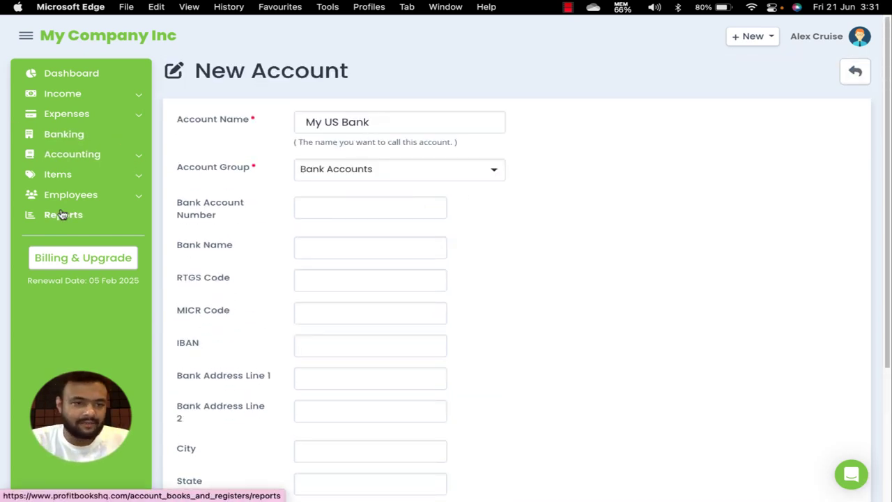
# View the journal entries and the tax list, and look over the available income and expense functions.
pyautogui.click(87, 160)
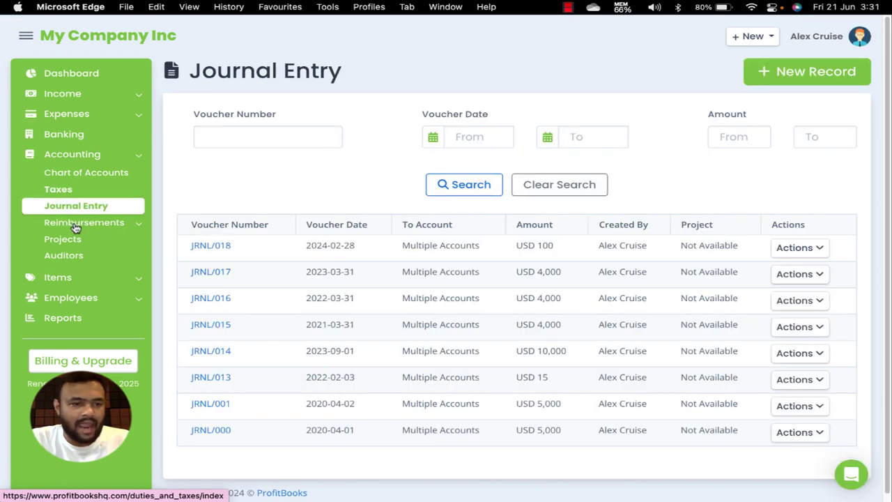
pyautogui.click(82, 195)
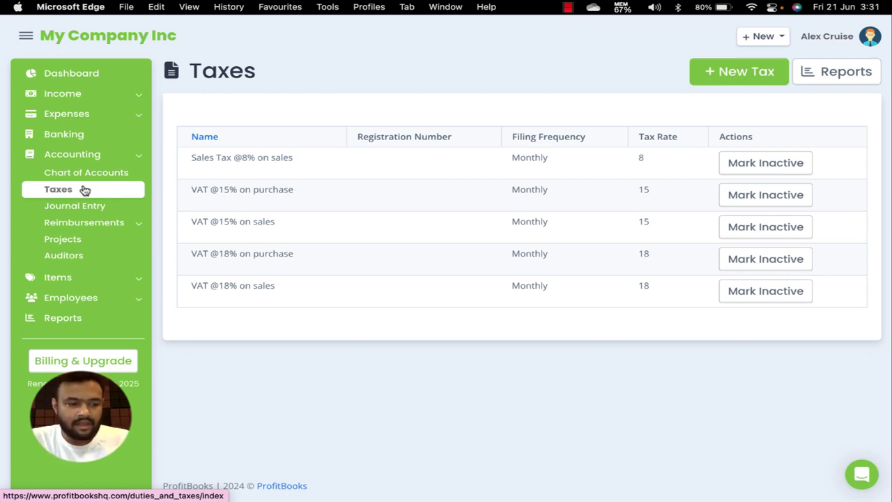
pyautogui.click(91, 100)
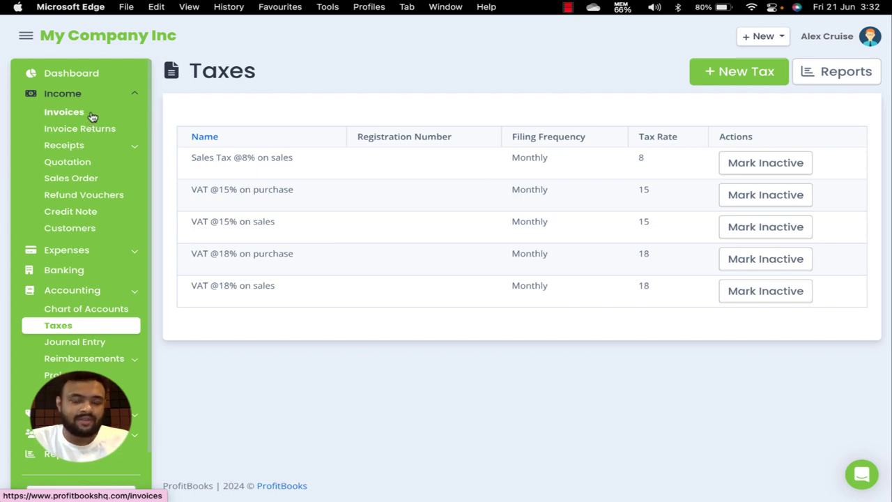
pyautogui.click(80, 254)
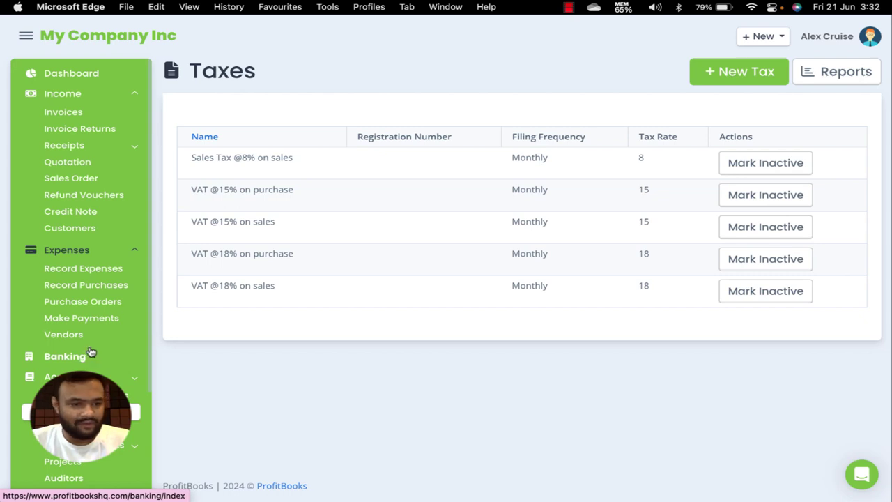
pyautogui.click(89, 250)
pyautogui.click(108, 98)
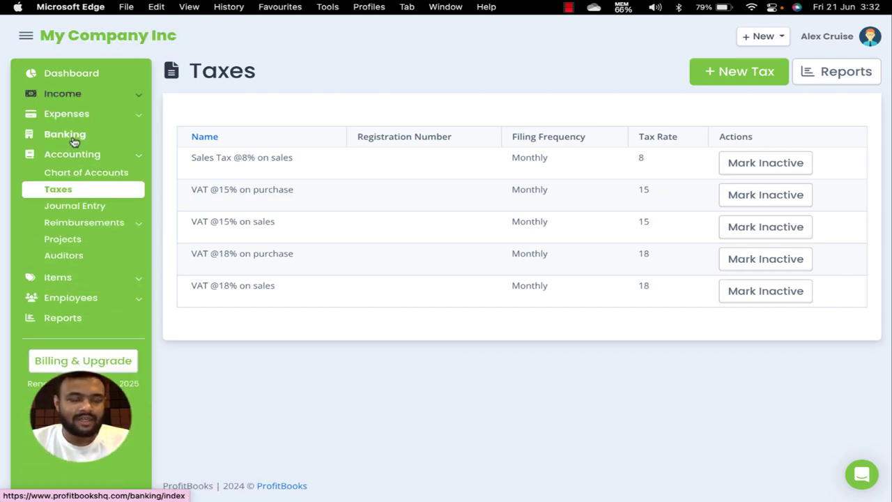
# Open the bank reconciliation of the HDFC statement uploaded on 2019-06-28 and examine its balances, difference and transaction statuses.
pyautogui.click(74, 138)
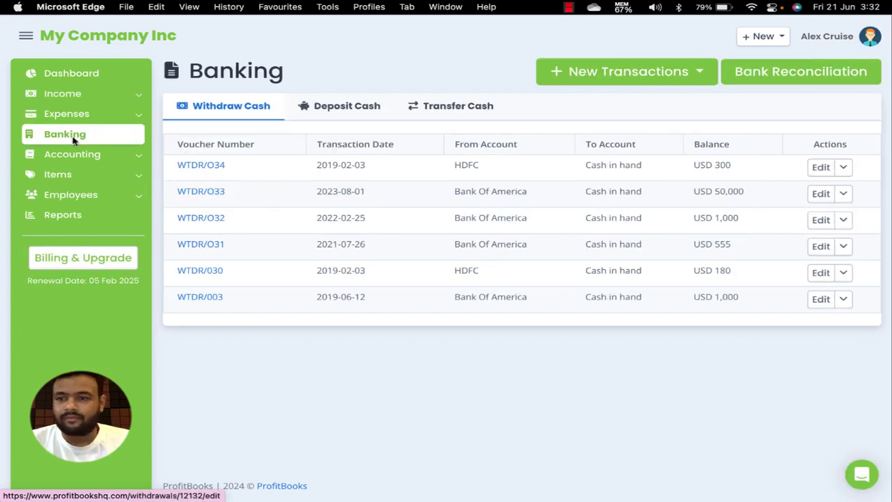
pyautogui.click(793, 82)
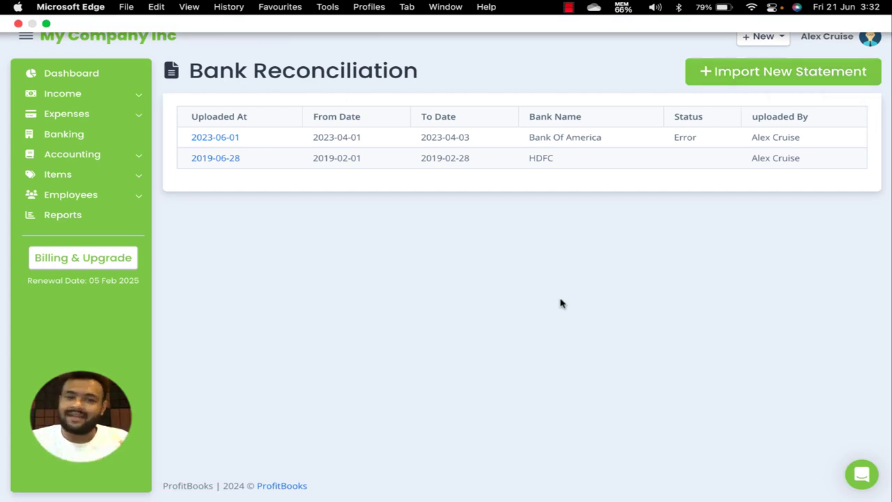
pyautogui.click(211, 167)
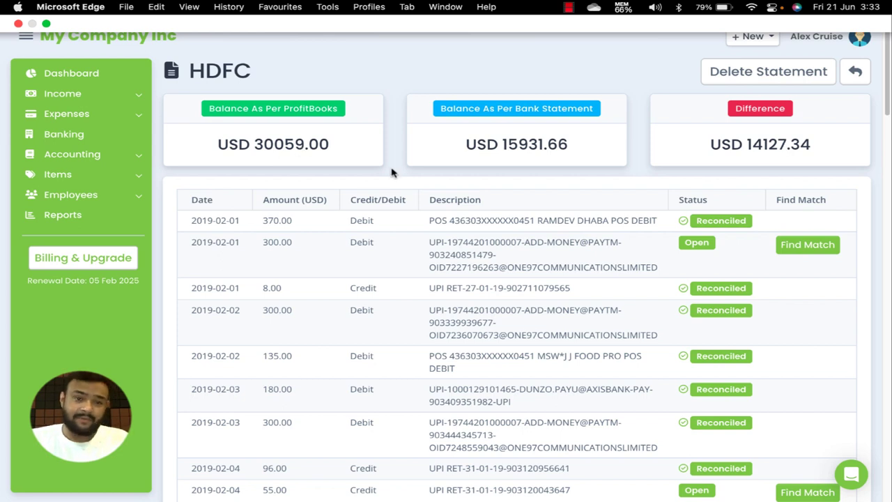
pyautogui.moveTo(721, 144); pyautogui.dragTo(792, 147)
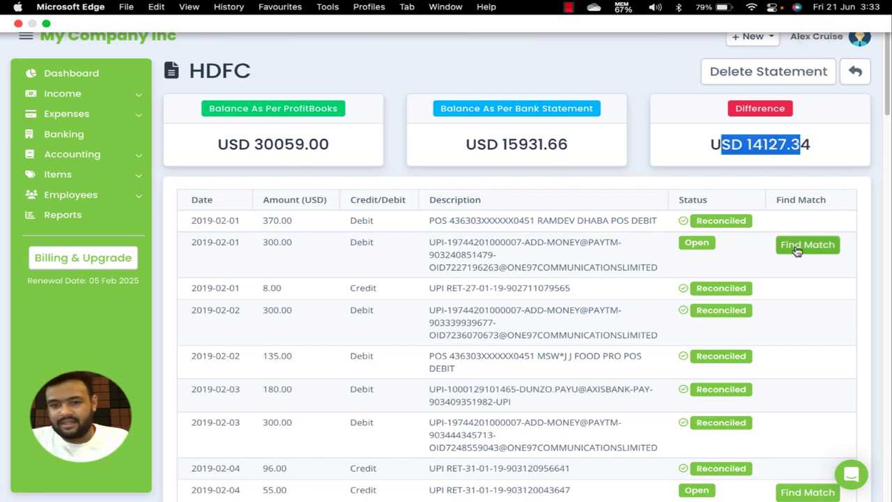
pyautogui.scroll(-5, 743, 284)
pyautogui.scroll(5, 732, 252)
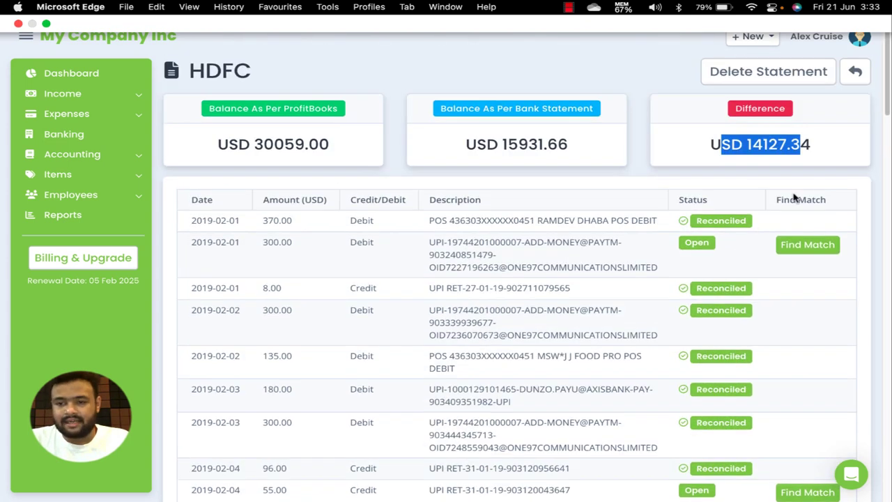
# Check the match options for the open 300.00 debit of 2019-02-01, close them, and look through the rest of the statement.
pyautogui.click(808, 248)
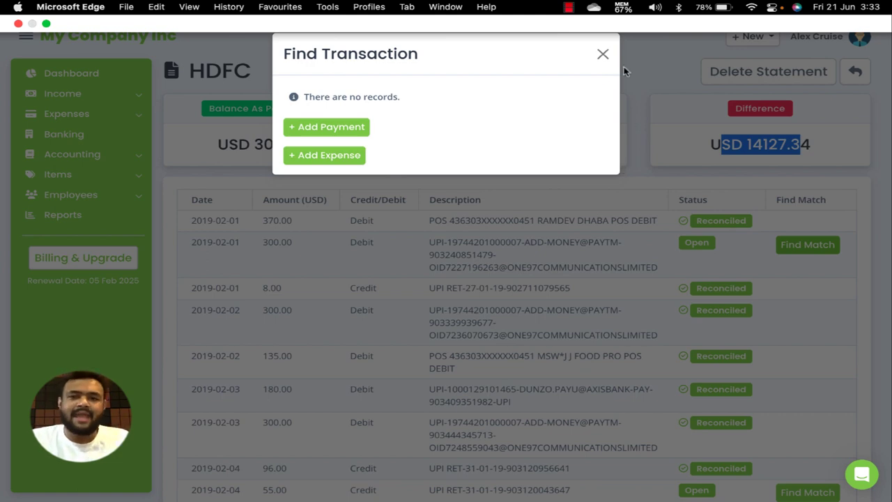
pyautogui.click(601, 55)
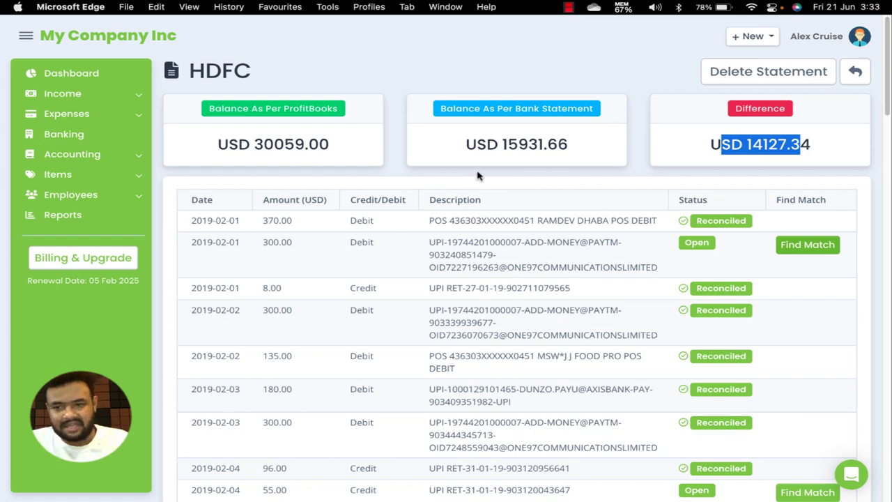
pyautogui.scroll(-20, 500, 193)
pyautogui.scroll(20, 547, 202)
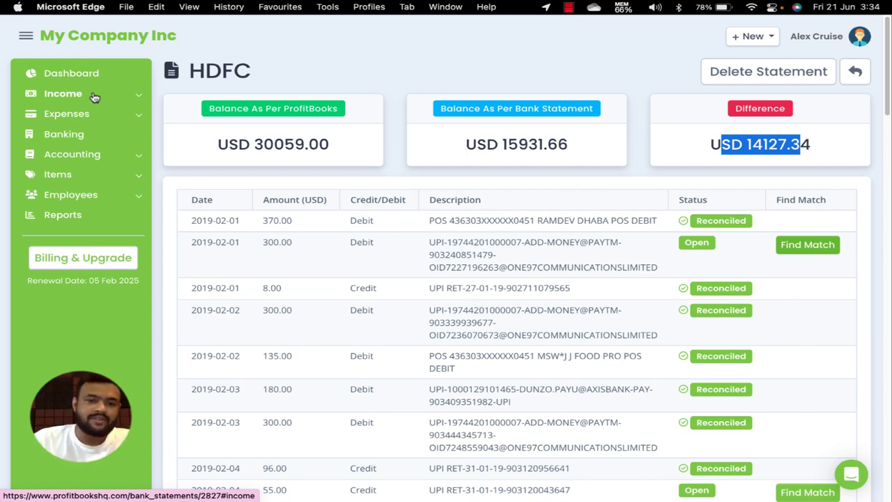
# Generate the Balance Sheet report as on 2024-06-21.
pyautogui.click(75, 222)
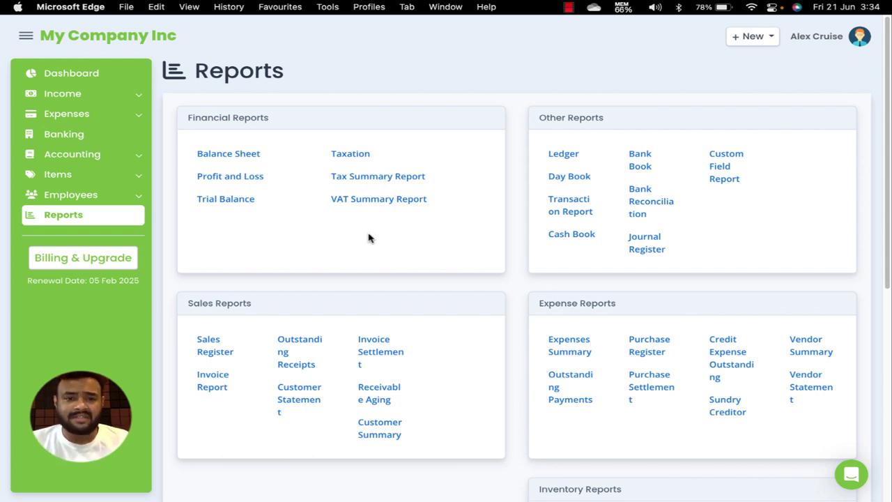
pyautogui.click(245, 158)
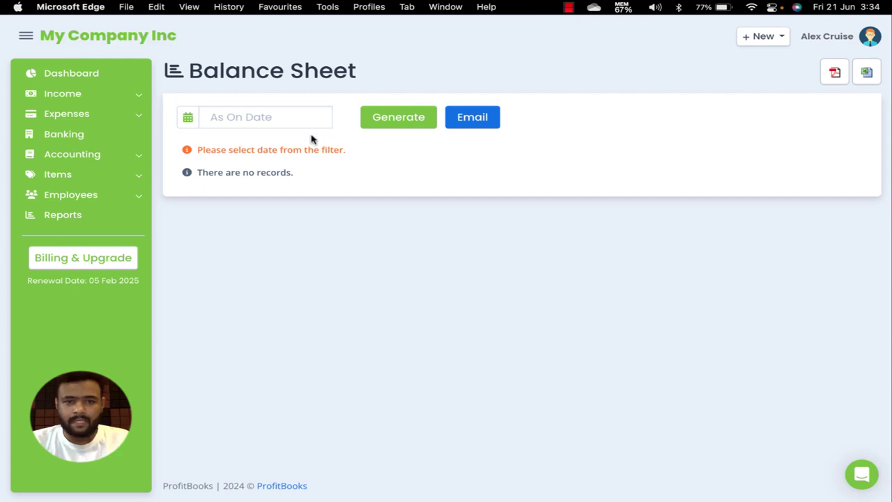
pyautogui.click(290, 122)
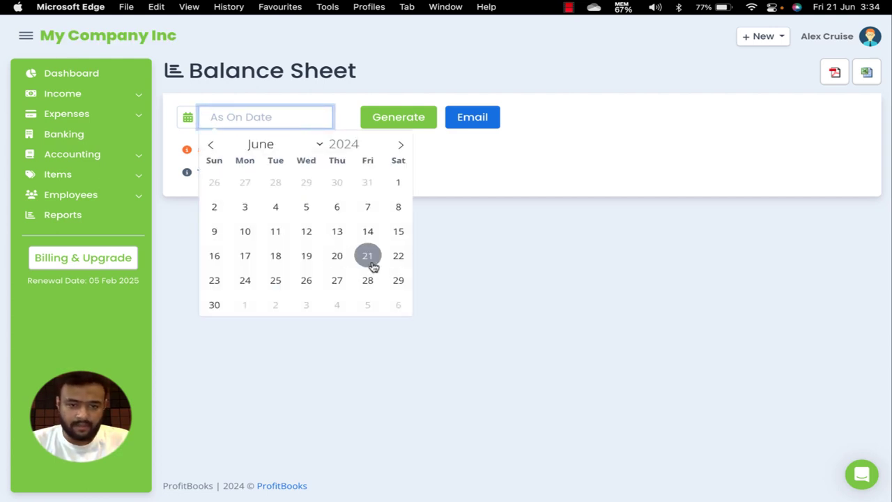
pyautogui.click(370, 267)
pyautogui.click(381, 125)
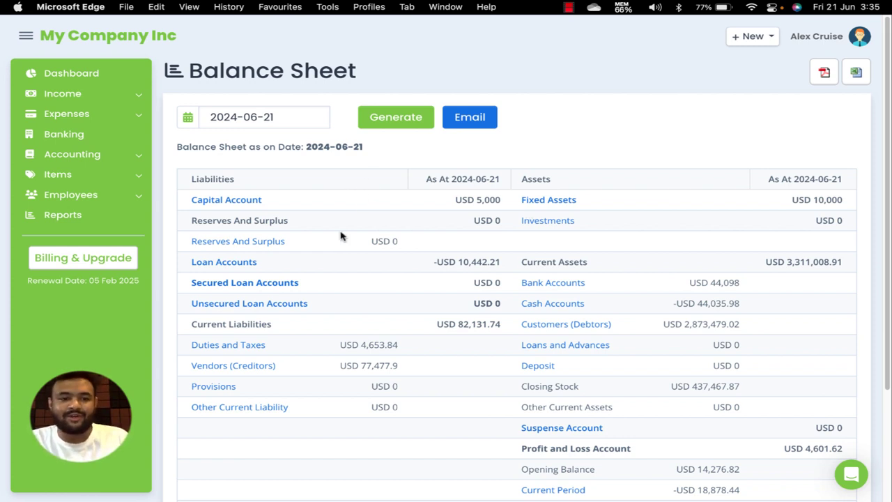
# Open the Ledger report and look through the accounts it can be generated for.
pyautogui.click(60, 216)
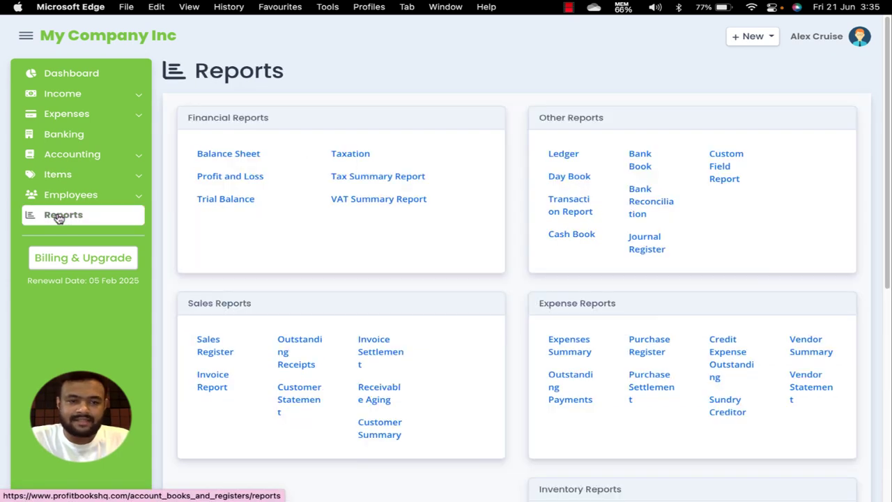
pyautogui.click(564, 154)
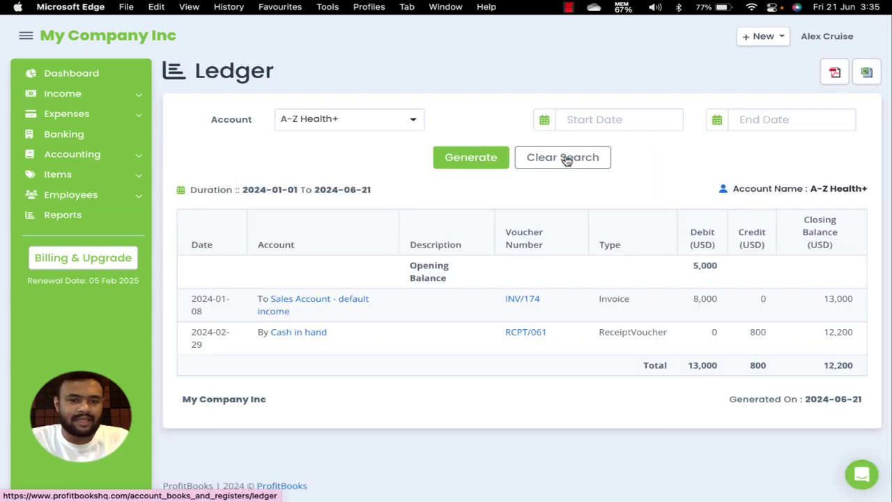
pyautogui.click(318, 122)
pyautogui.scroll(-10, 341, 216)
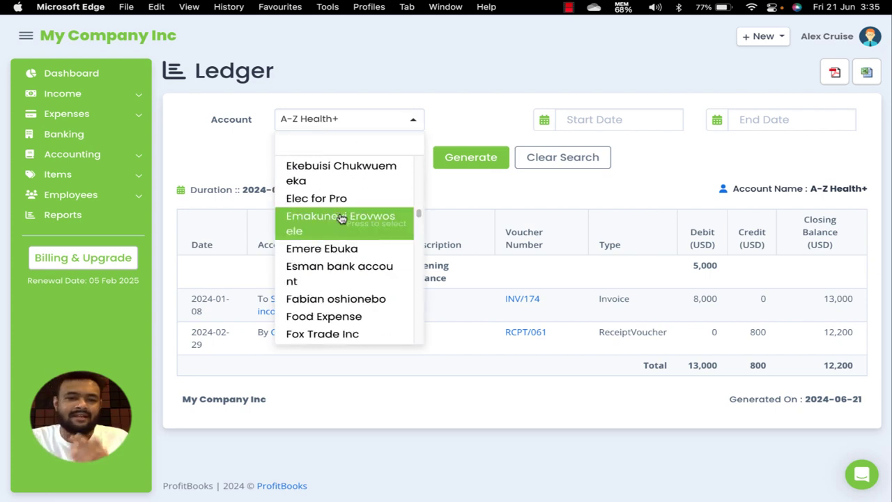
pyautogui.scroll(-5, 345, 222)
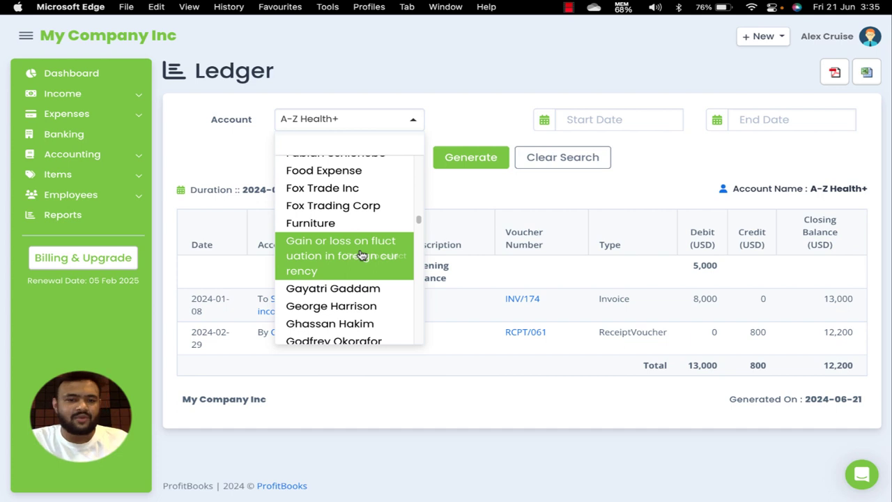
# View the Outstanding Receipts report for sales and the Outstanding Payments report for expenses.
pyautogui.click(92, 220)
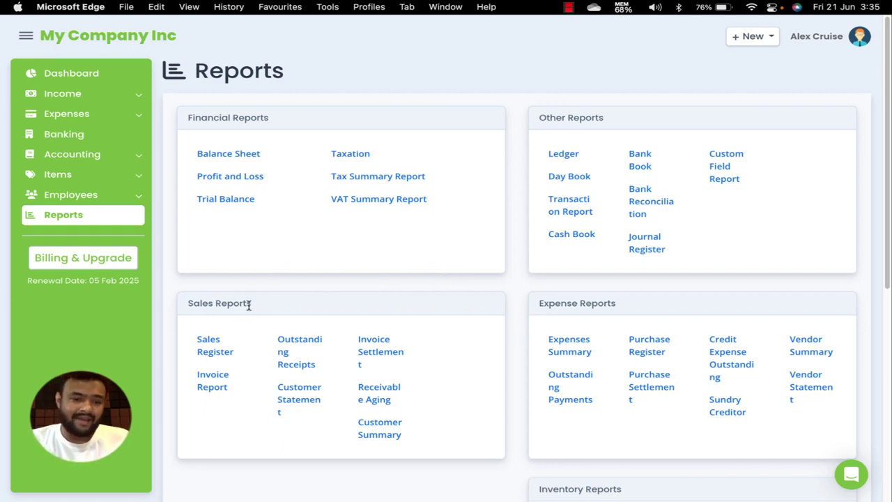
pyautogui.click(281, 343)
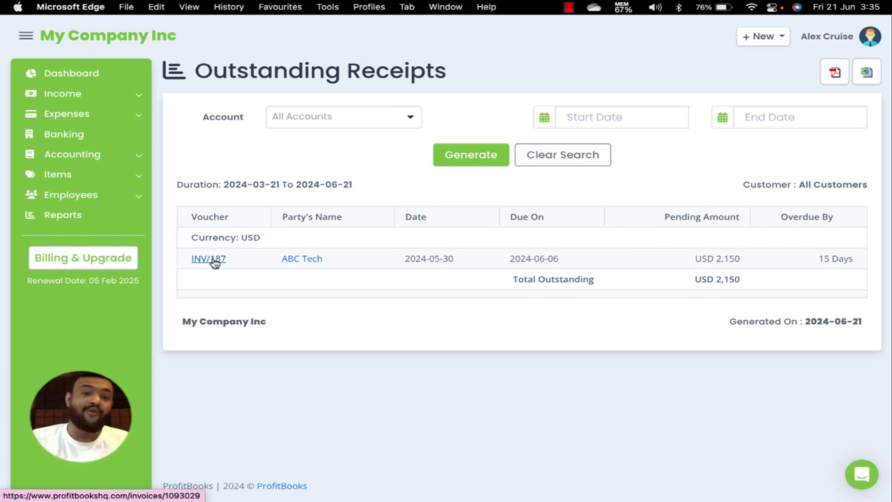
pyautogui.click(114, 215)
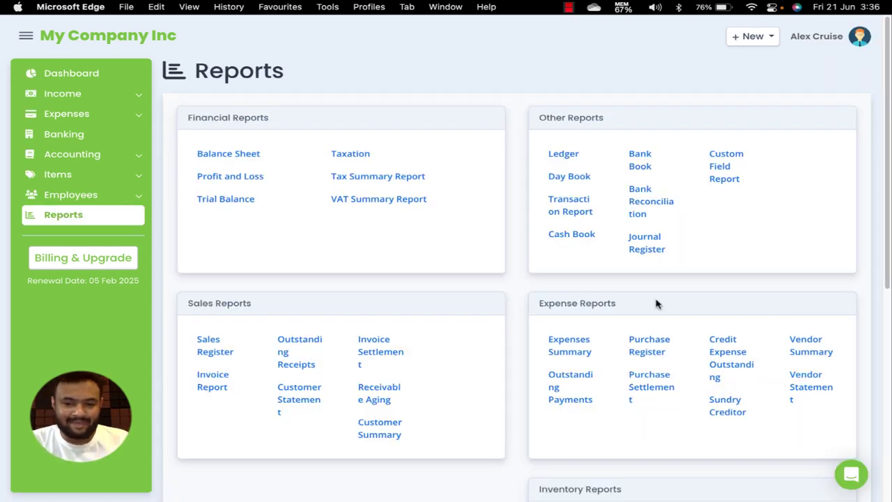
pyautogui.click(583, 378)
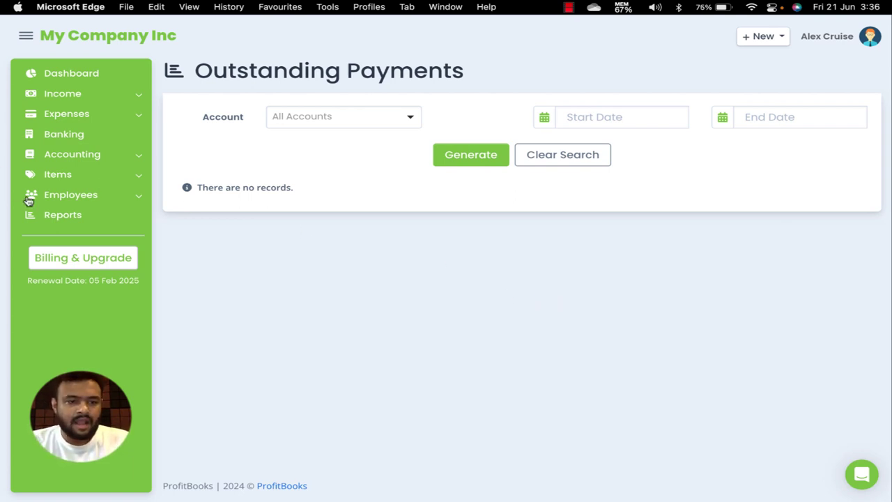
# Look over the remaining report categories and open the list of employees with their roles and statuses.
pyautogui.click(60, 217)
pyautogui.scroll(-2, 391, 235)
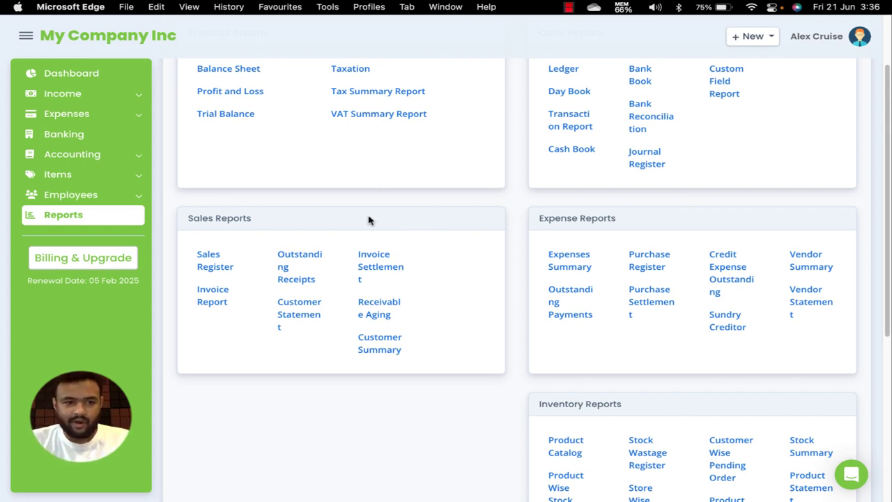
pyautogui.click(93, 199)
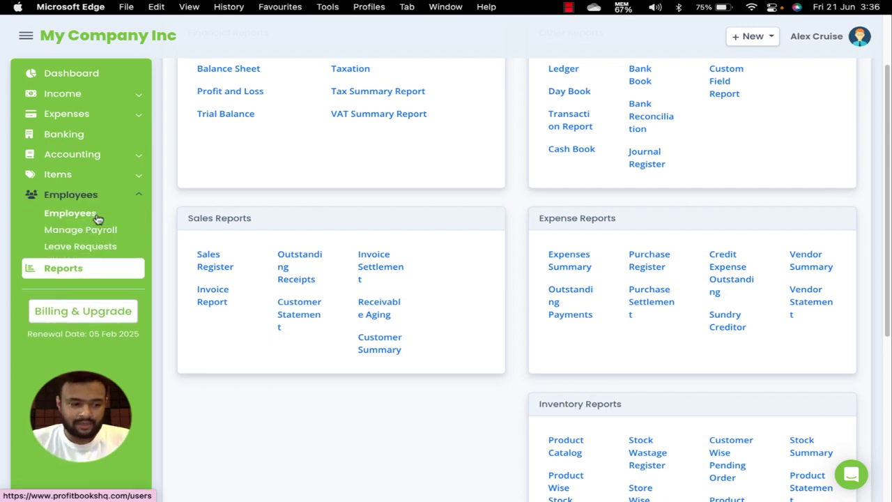
pyautogui.click(96, 215)
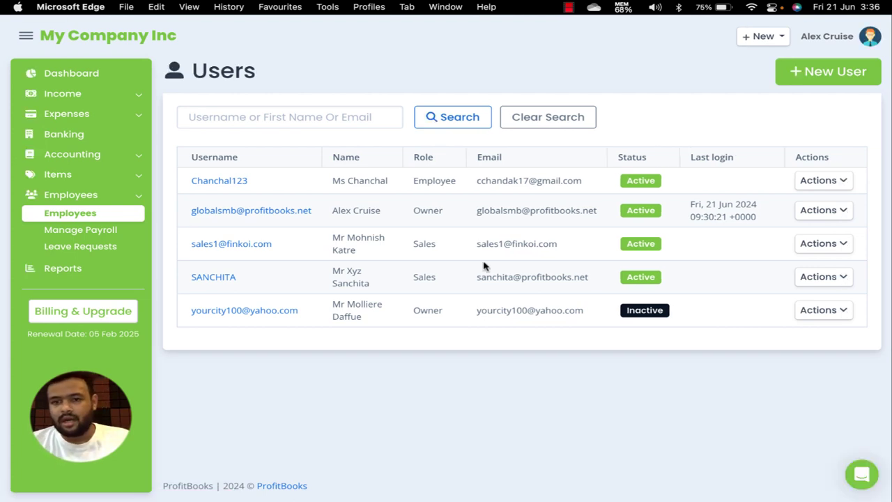
# Review the access roles on the new user form and open the Manage Payroll page.
pyautogui.click(834, 89)
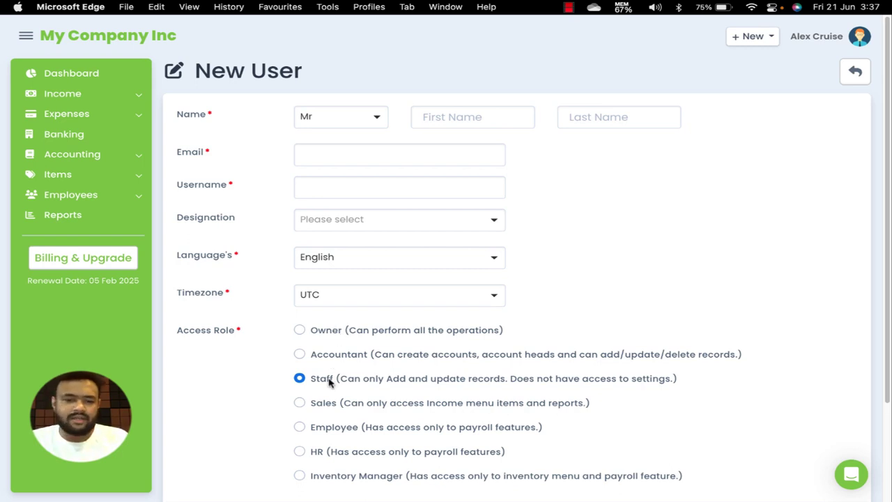
pyautogui.scroll(-2, 330, 381)
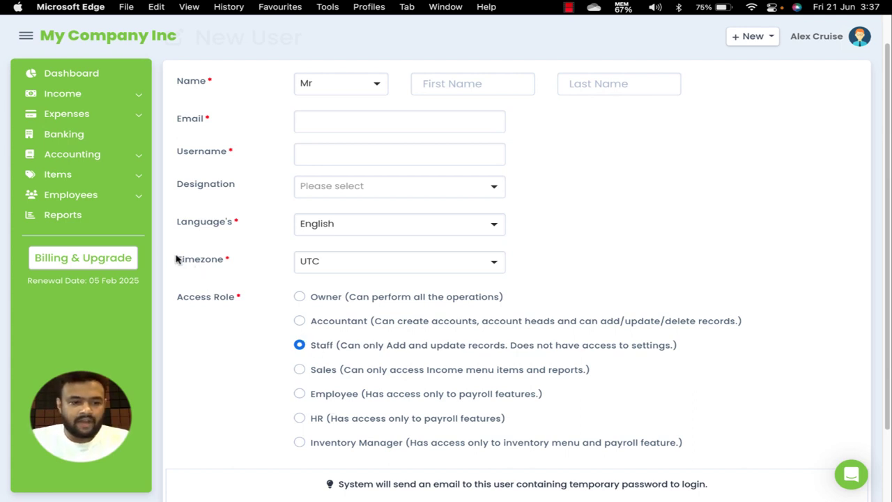
pyautogui.click(91, 199)
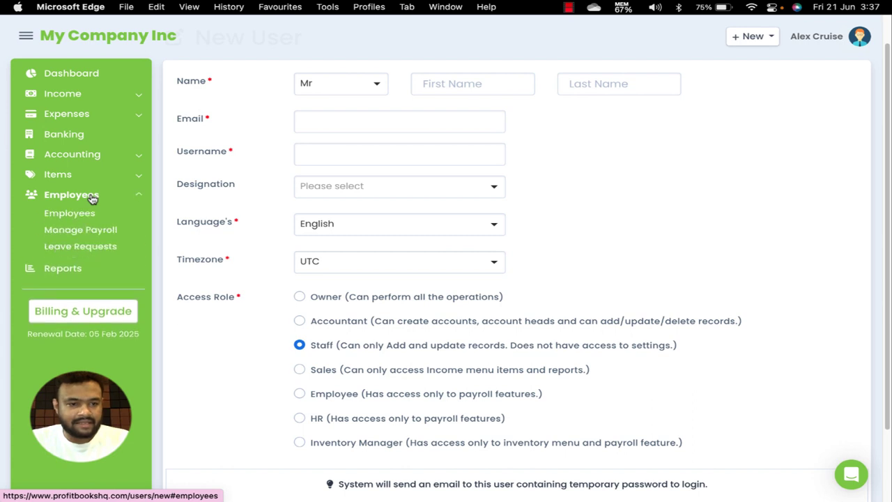
pyautogui.click(82, 234)
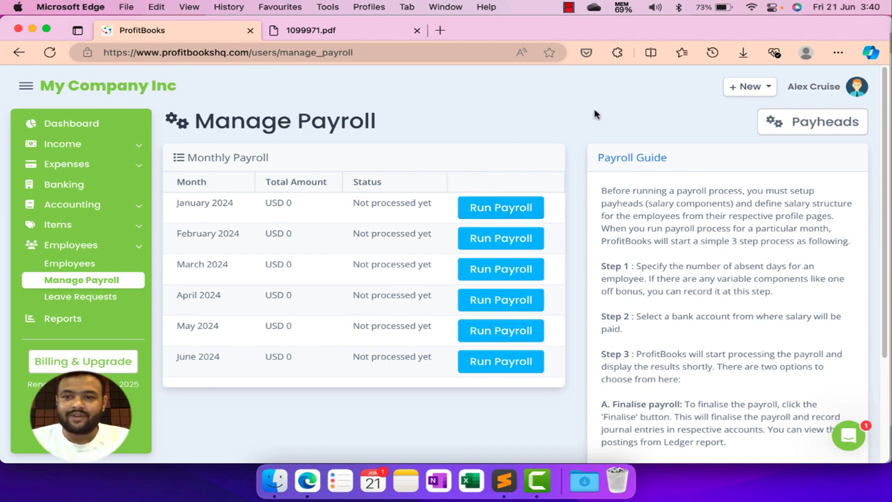
# Open the company settings and look over the logo, contact and address fields in Company Details.
pyautogui.click(801, 88)
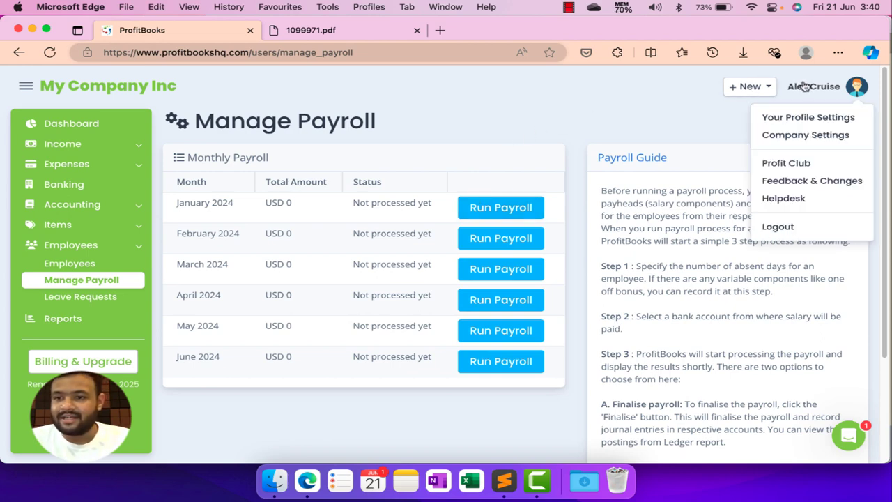
pyautogui.click(794, 134)
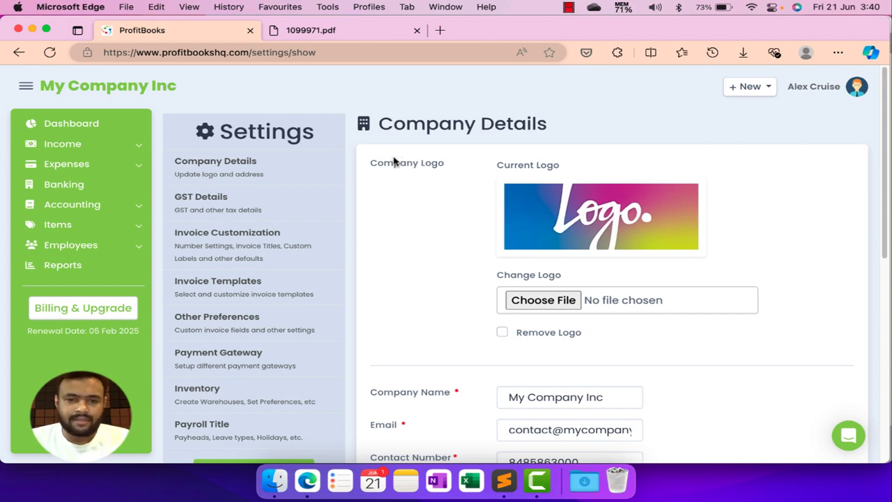
pyautogui.scroll(-5, 461, 206)
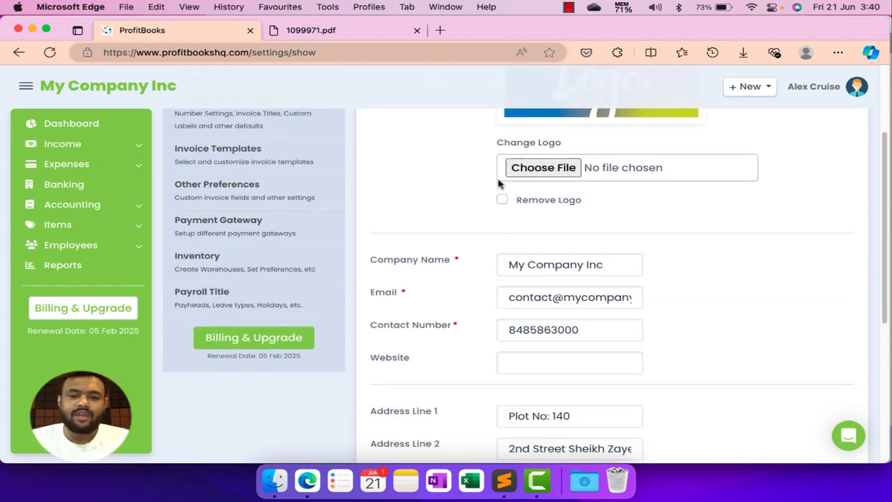
pyautogui.scroll(2, 483, 190)
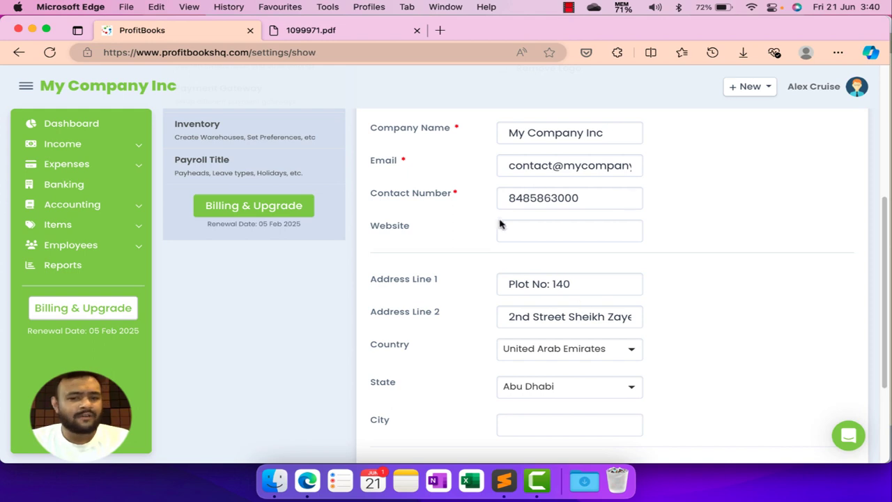
pyautogui.scroll(5, 512, 282)
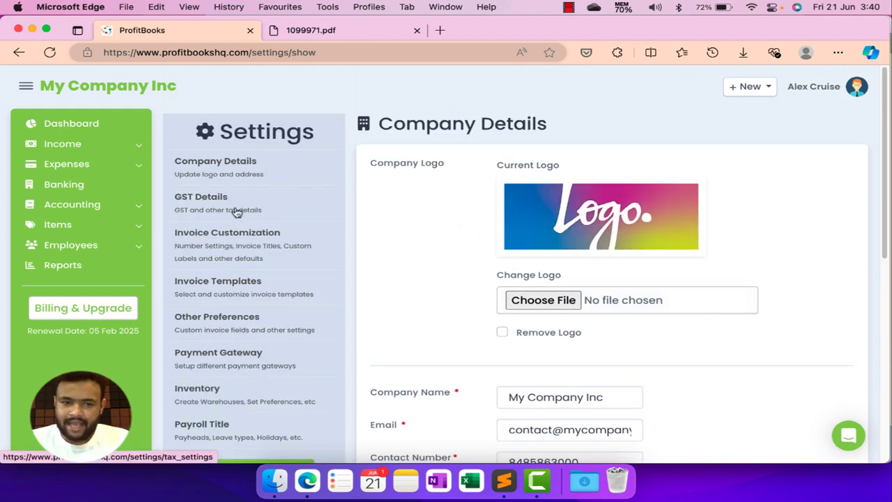
# Open the Invoice Customization settings and review the invoice numbering options, invoice titles and custom column labels.
pyautogui.click(288, 254)
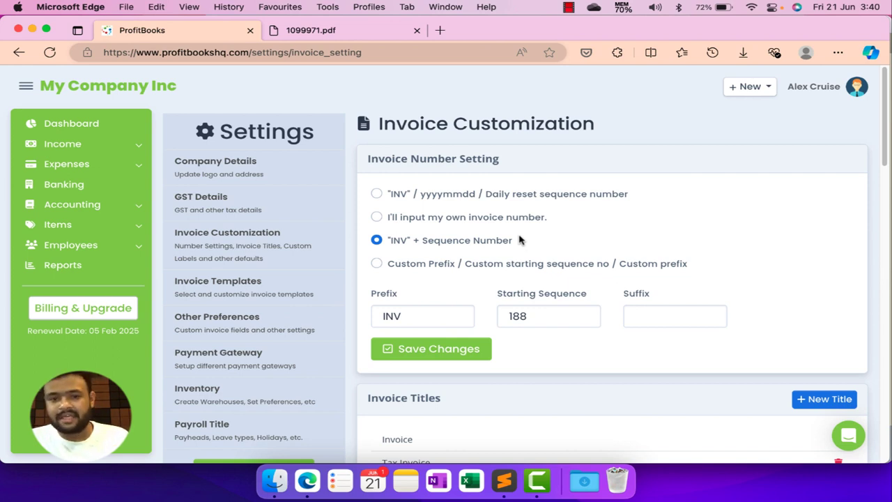
pyautogui.scroll(-1, 542, 282)
pyautogui.scroll(-5, 544, 276)
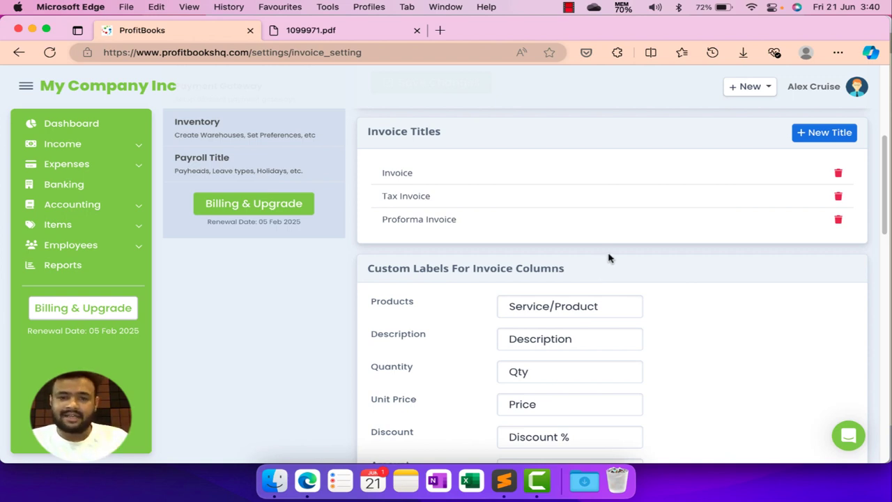
pyautogui.scroll(-3, 608, 258)
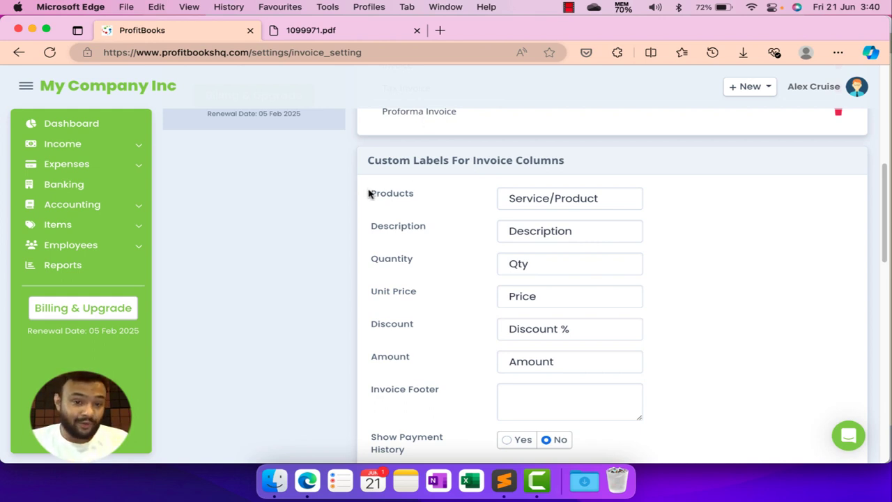
pyautogui.moveTo(369, 196); pyautogui.dragTo(453, 195)
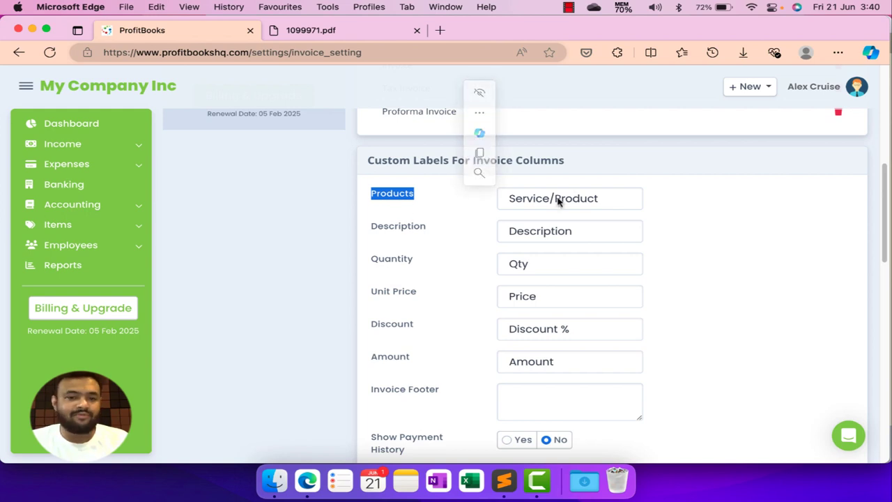
pyautogui.scroll(-1, 193, 170)
pyautogui.moveTo(403, 245)
pyautogui.mouseDown()
pyautogui.moveTo(384, 245)
pyautogui.moveTo(418, 247)
pyautogui.mouseUp()
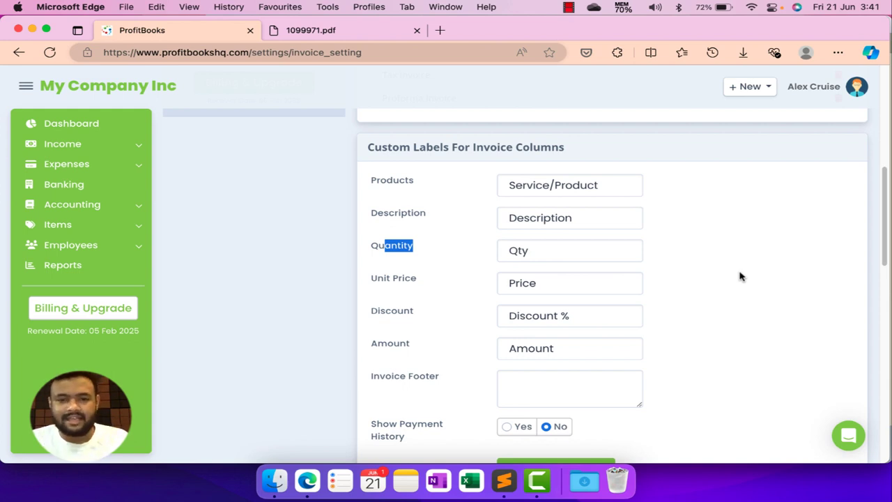
# Look over the default customer notes, terms and conditions, and PDF signature settings for invoices.
pyautogui.scroll(-5, 735, 278)
pyautogui.scroll(-5, 718, 263)
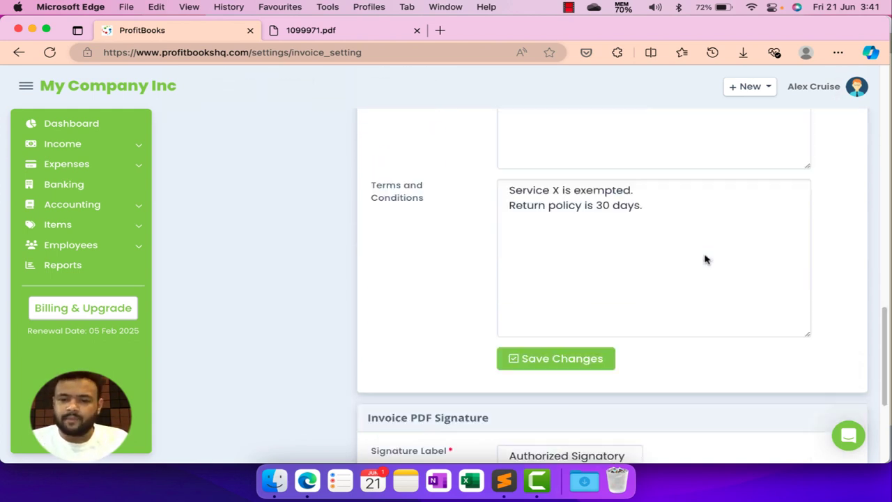
pyautogui.scroll(2, 700, 254)
pyautogui.click(564, 200)
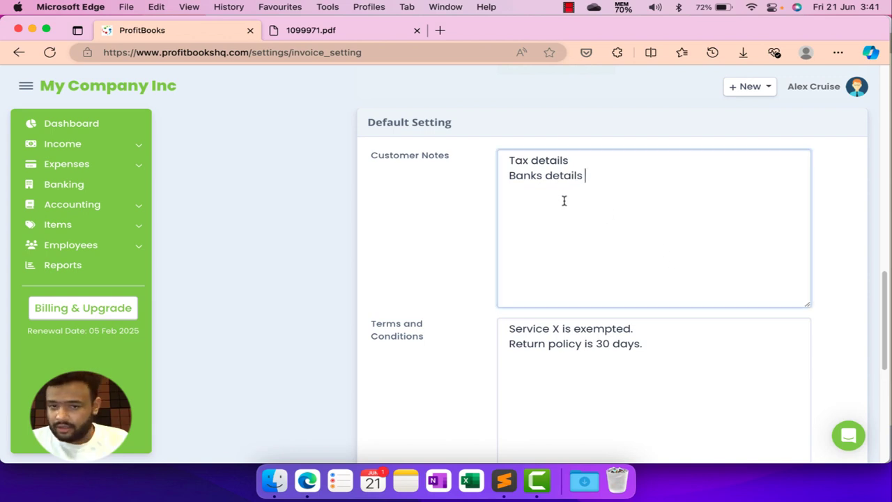
pyautogui.click(579, 341)
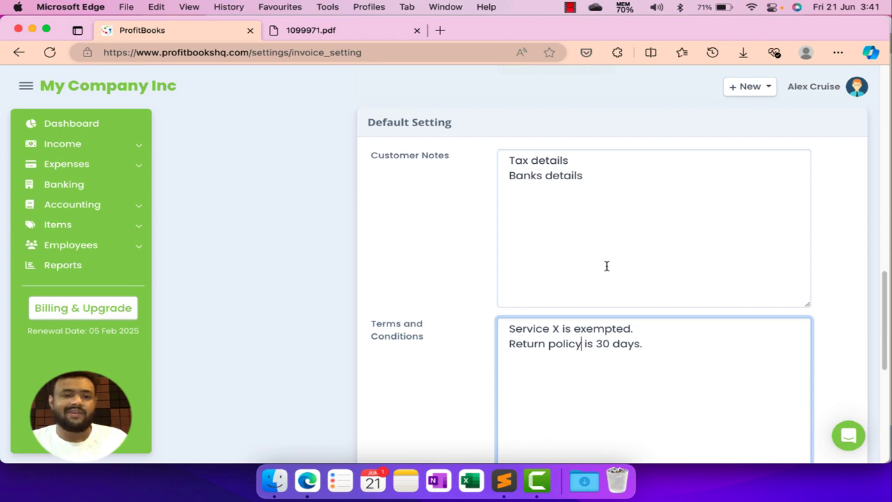
pyautogui.scroll(-5, 613, 265)
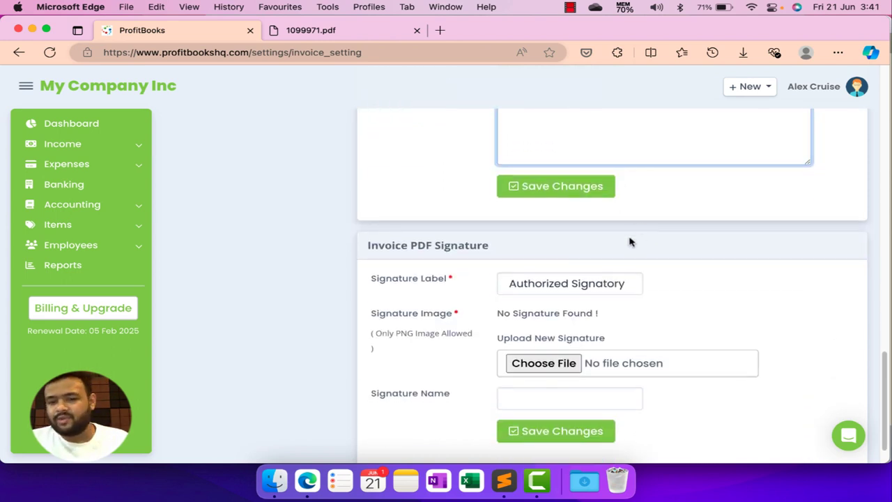
pyautogui.scroll(-1, 608, 253)
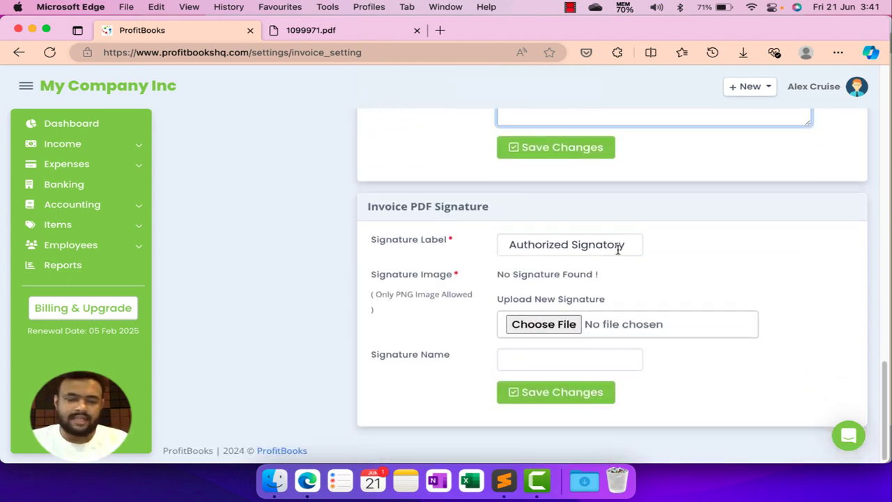
pyautogui.scroll(10, 617, 249)
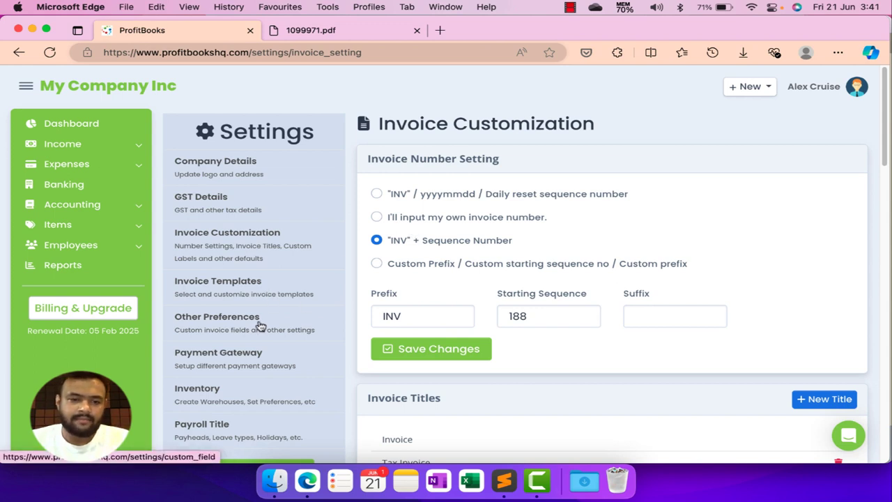
# Open the Other Preferences settings and review the custom invoice fields, voucher numbering and estimate terms sections.
pyautogui.click(390, 349)
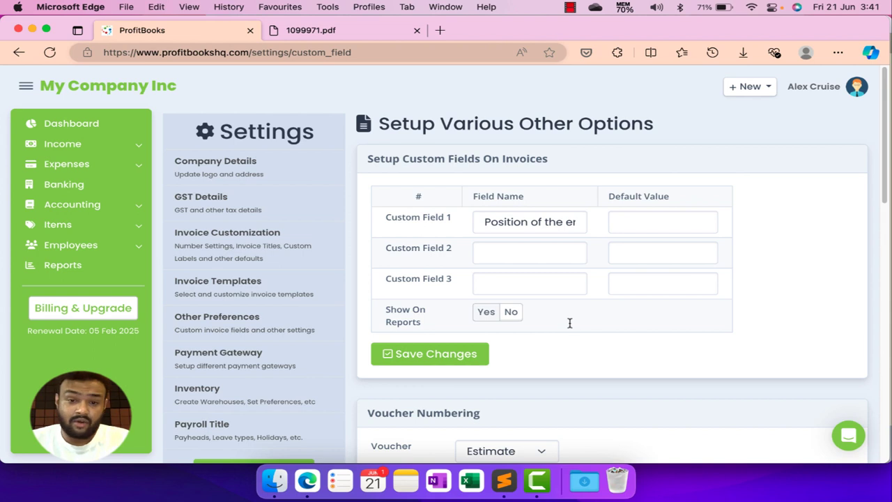
pyautogui.moveTo(415, 158); pyautogui.dragTo(526, 157)
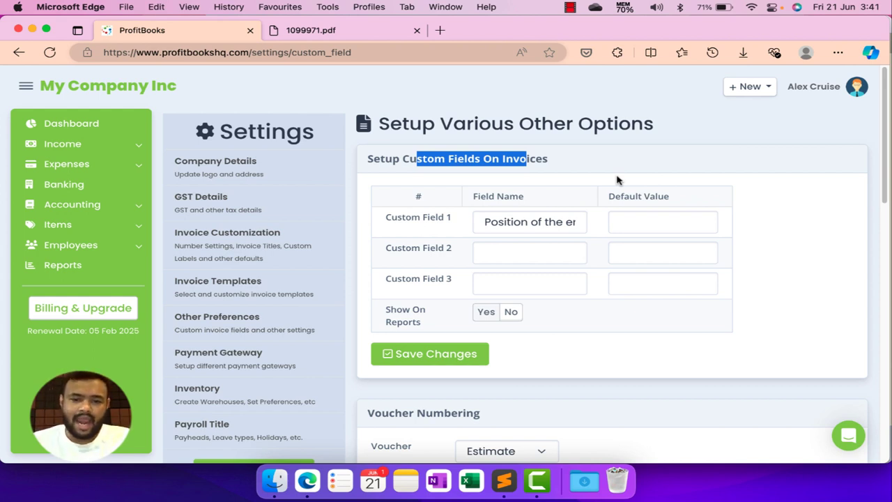
pyautogui.scroll(-10, 614, 195)
pyautogui.scroll(6, 613, 229)
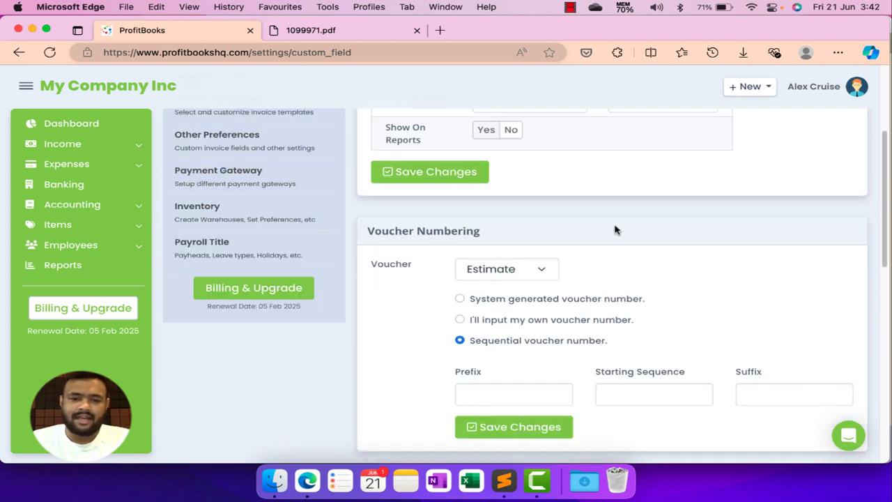
pyautogui.scroll(-1, 618, 256)
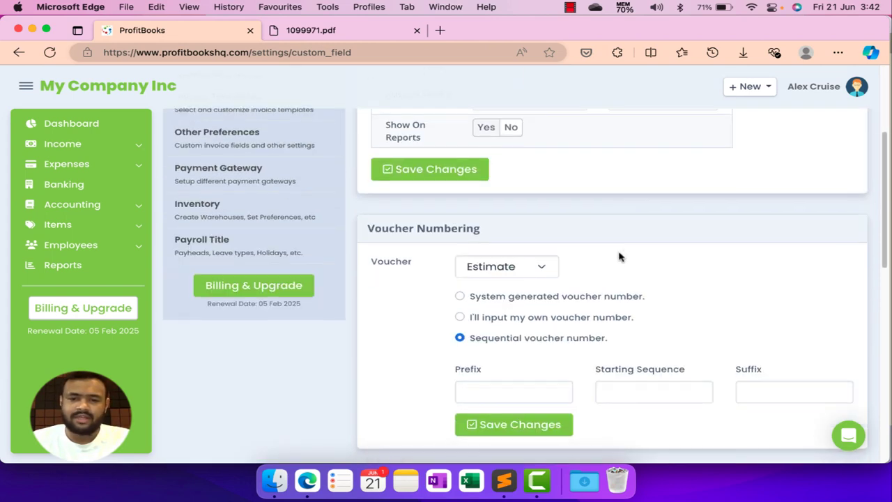
pyautogui.click(519, 261)
pyautogui.click(519, 261)
pyautogui.scroll(-5, 776, 296)
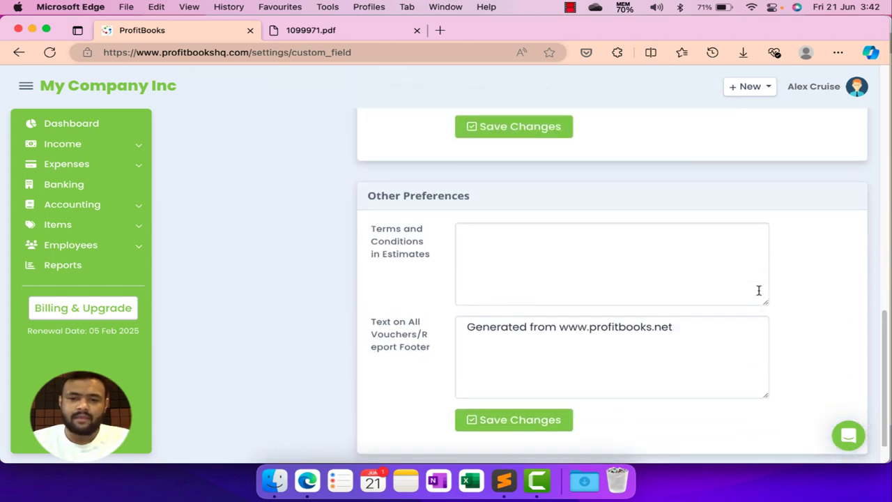
# Check the alternative default labels offered for warehouses, estimates and customers without changing them.
pyautogui.scroll(6, 770, 295)
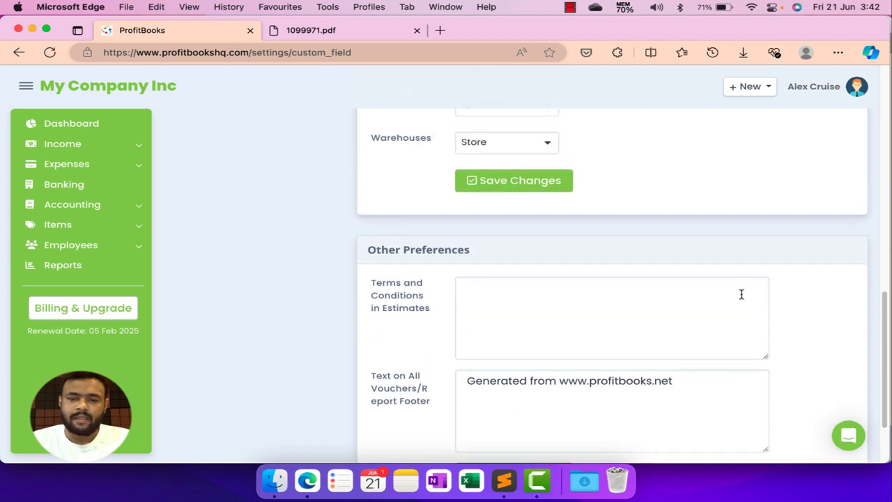
pyautogui.moveTo(886, 207); pyautogui.dragTo(888, 339)
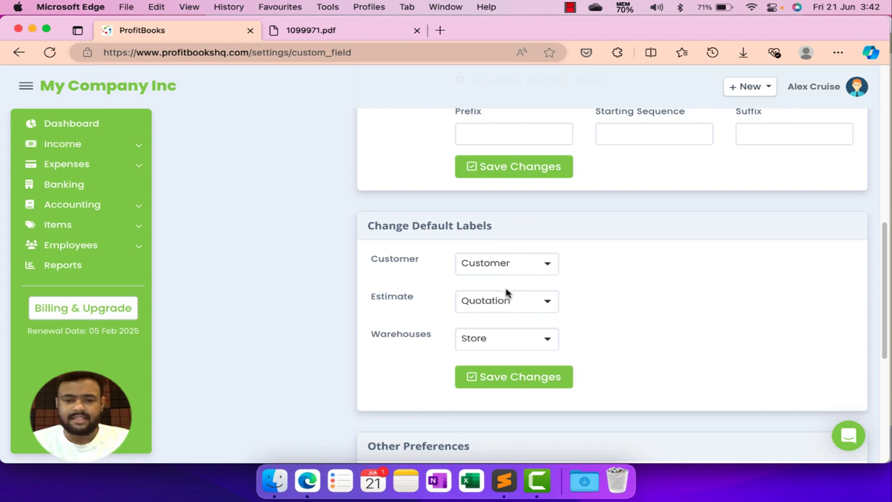
pyautogui.click(517, 348)
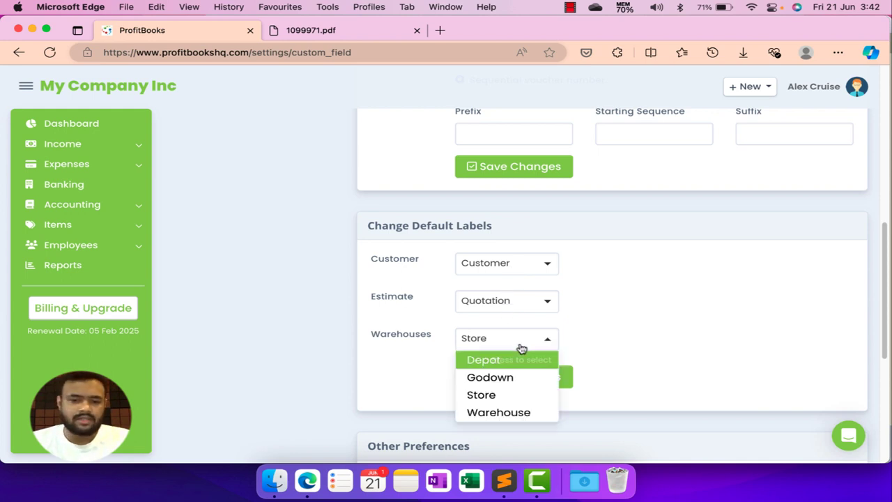
pyautogui.click(519, 342)
pyautogui.click(502, 299)
pyautogui.click(512, 264)
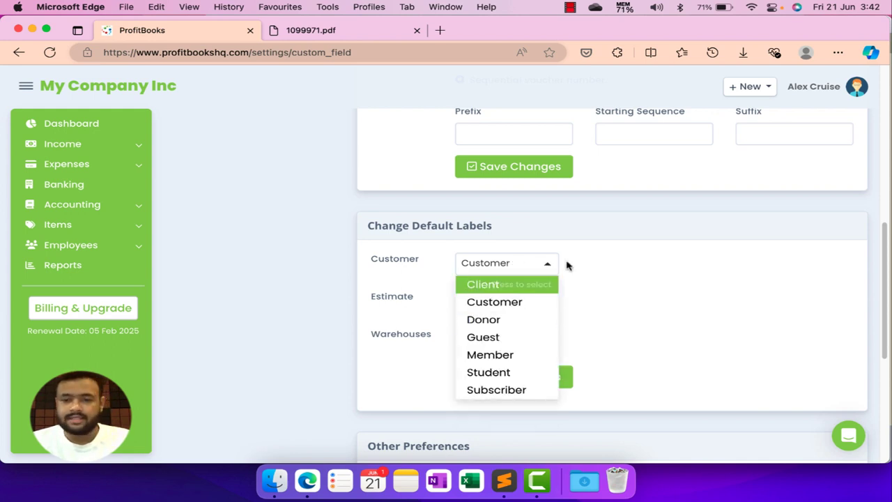
# Open the Invoice Templates settings and look through the available designs down to Minimalist and Thermal.
pyautogui.moveTo(888, 331); pyautogui.dragTo(880, 409)
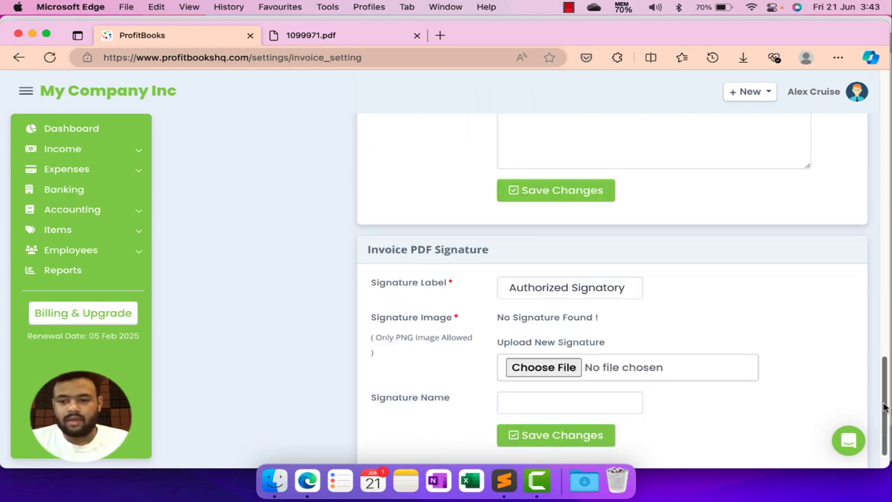
pyautogui.moveTo(883, 408); pyautogui.dragTo(883, 115)
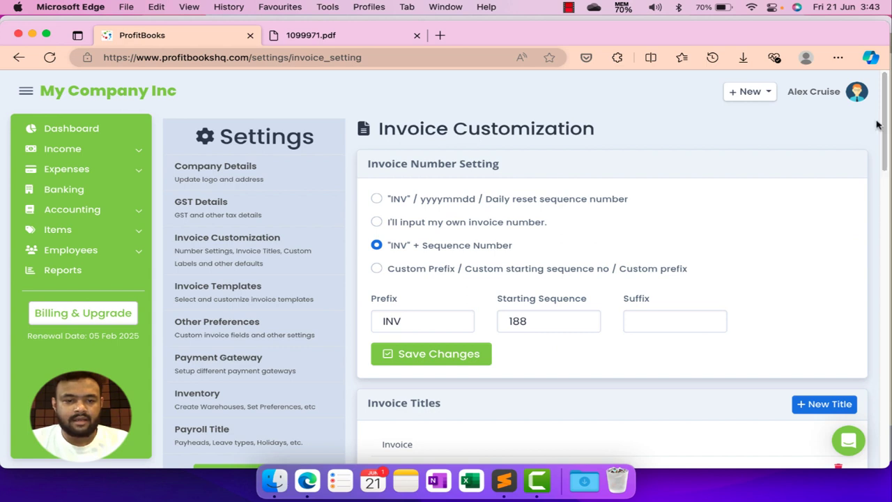
pyautogui.click(276, 288)
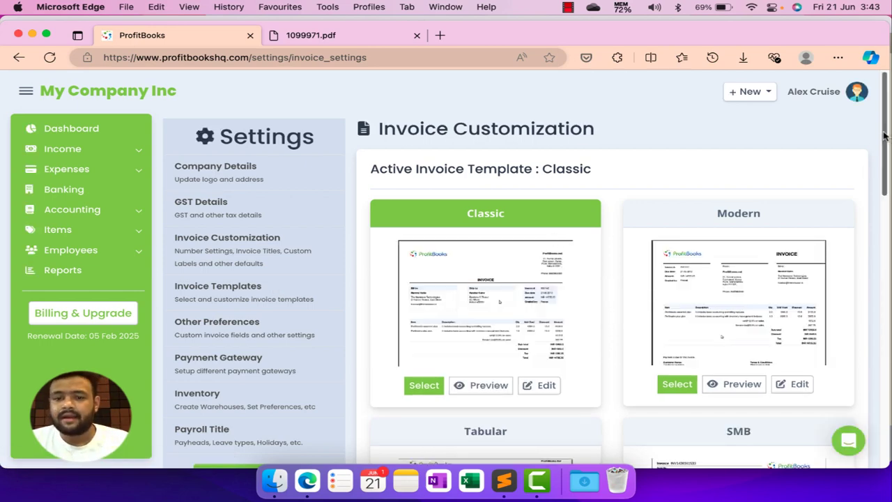
pyautogui.moveTo(883, 135); pyautogui.dragTo(861, 313)
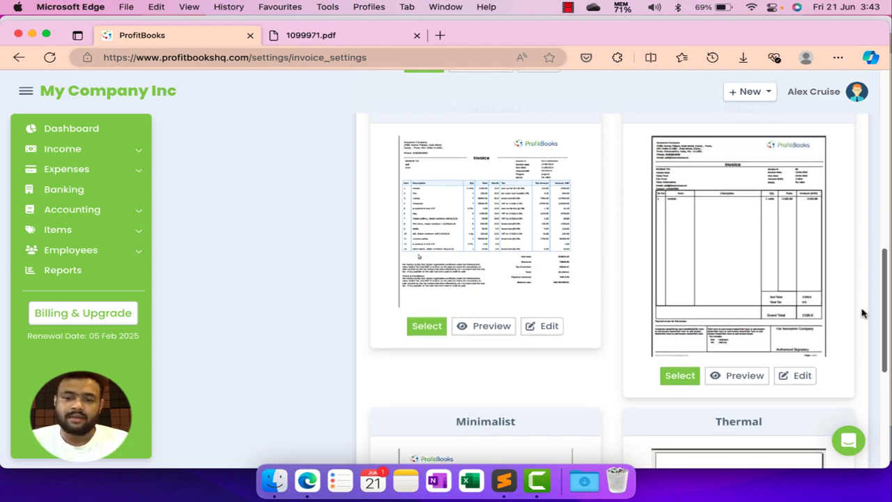
pyautogui.moveTo(862, 313); pyautogui.dragTo(860, 358)
pyautogui.scroll(-3, 863, 346)
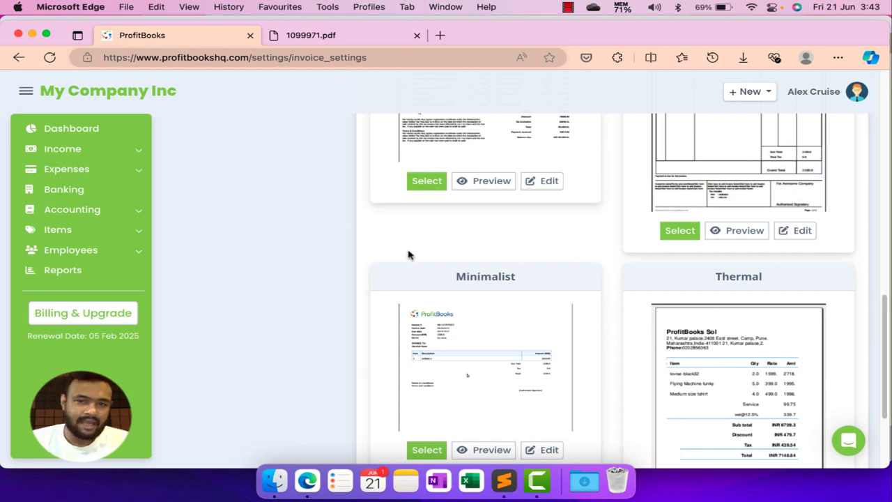
pyautogui.scroll(-1, 571, 280)
pyautogui.scroll(-3, 571, 280)
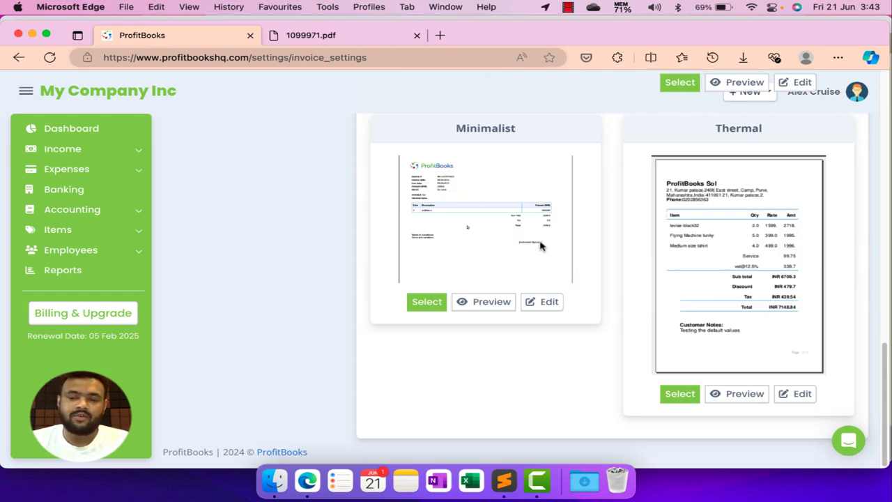
# Open the ProfitBooks Helpdesk from the user account options.
pyautogui.scroll(10, 540, 245)
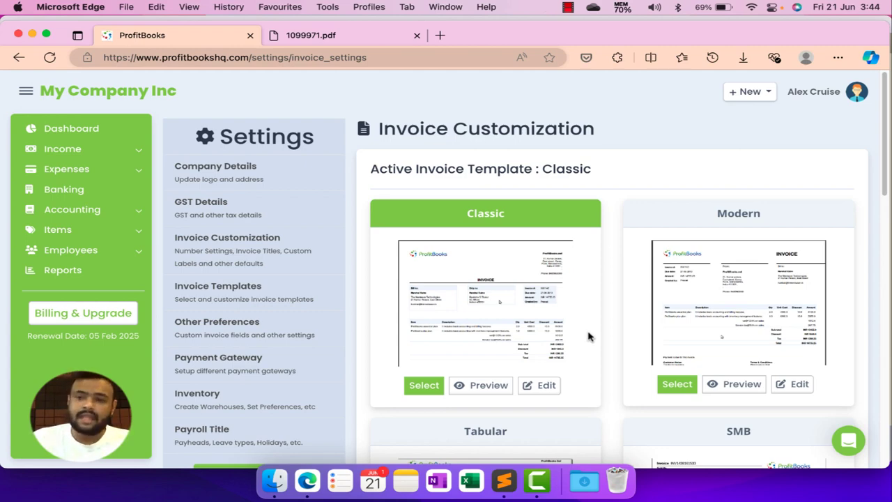
pyautogui.click(836, 100)
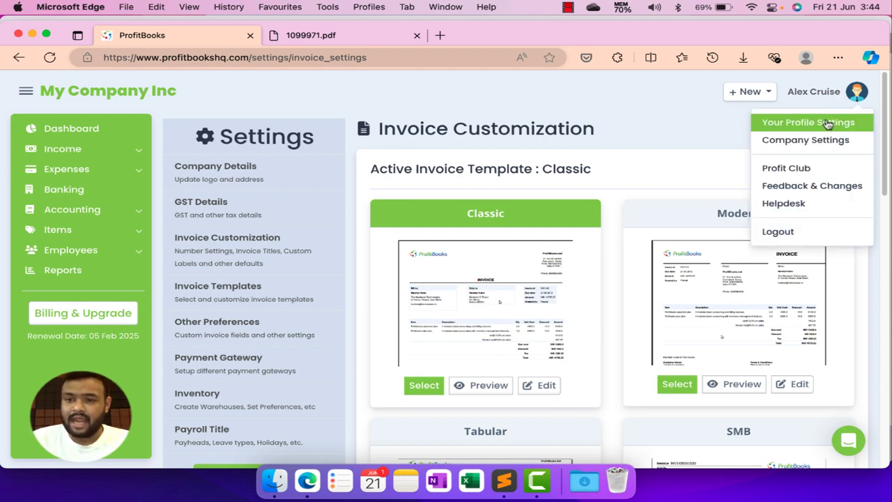
pyautogui.click(793, 202)
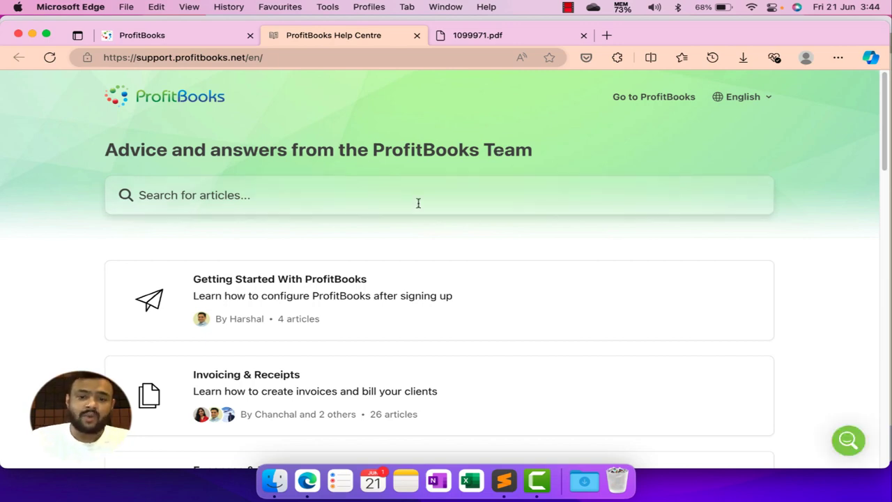
# Search the Help Centre articles for "how to create an invi".
pyautogui.click(414, 201)
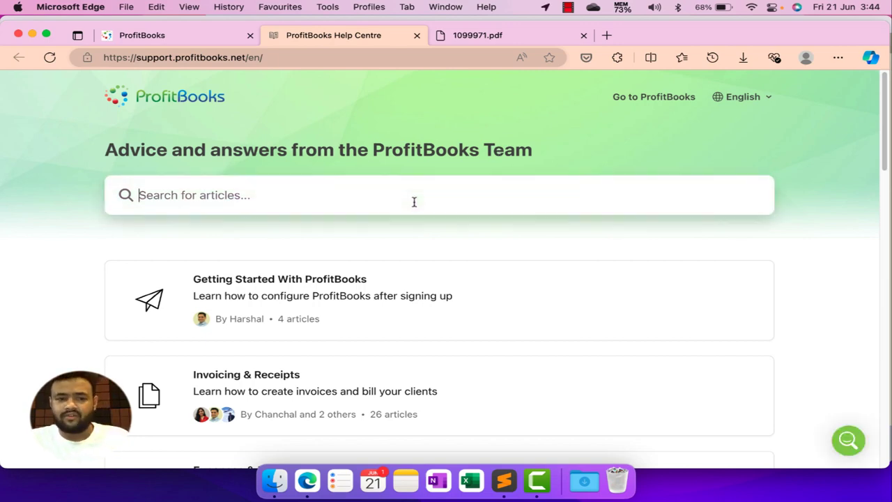
pyautogui.write('how')
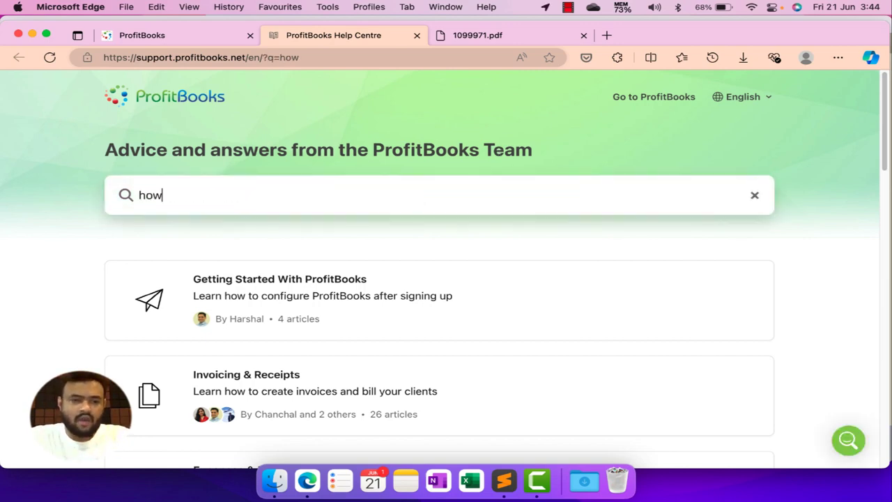
pyautogui.write(' ti')
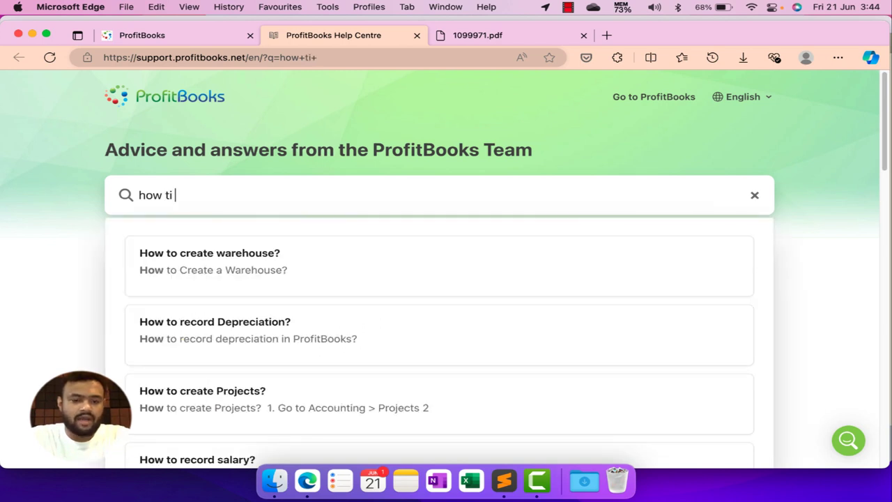
pyautogui.write(' ==')
pyautogui.press('BackSpace')
pyautogui.press('BackSpace')
pyautogui.press('BackSpace')
pyautogui.press('BackSpace')
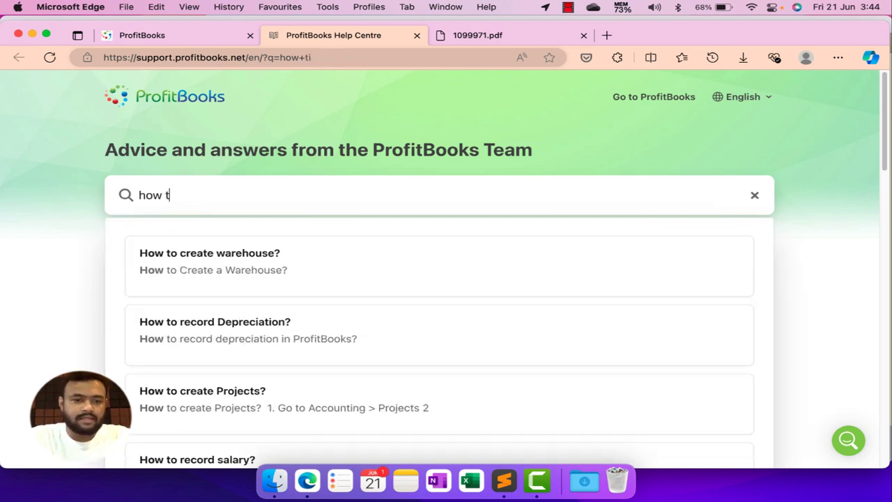
pyautogui.write('o cre')
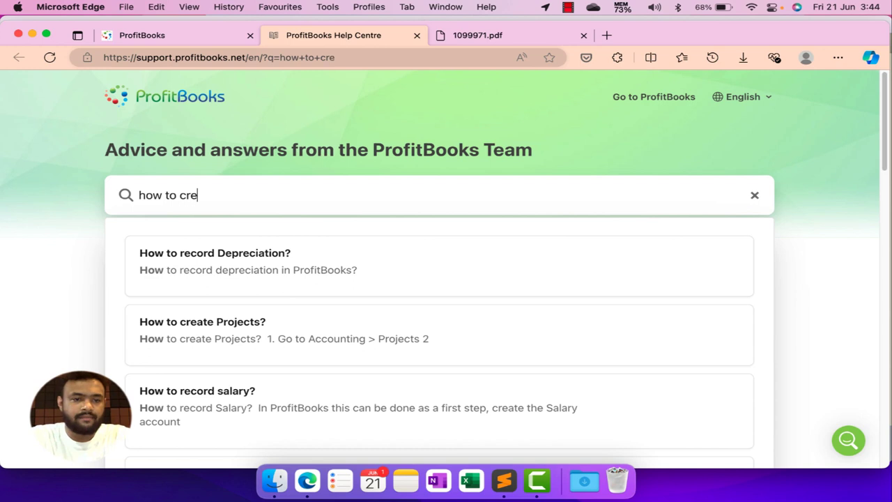
pyautogui.write('ate')
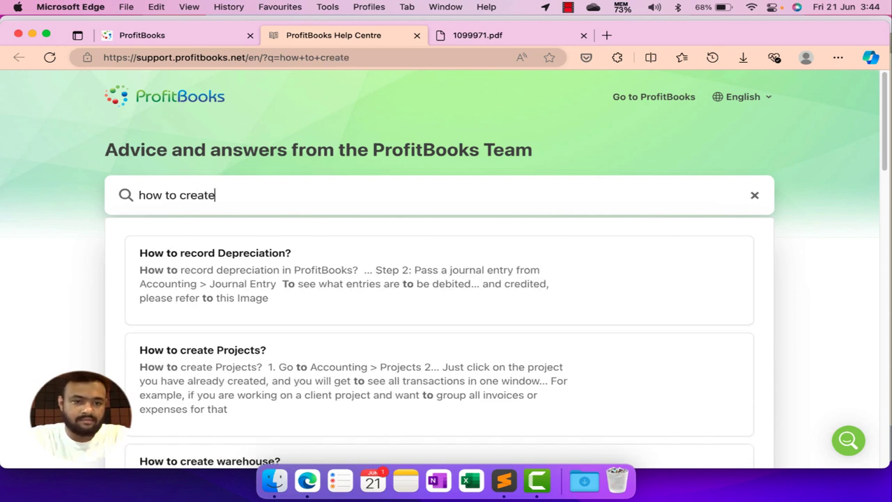
pyautogui.write(' an unv')
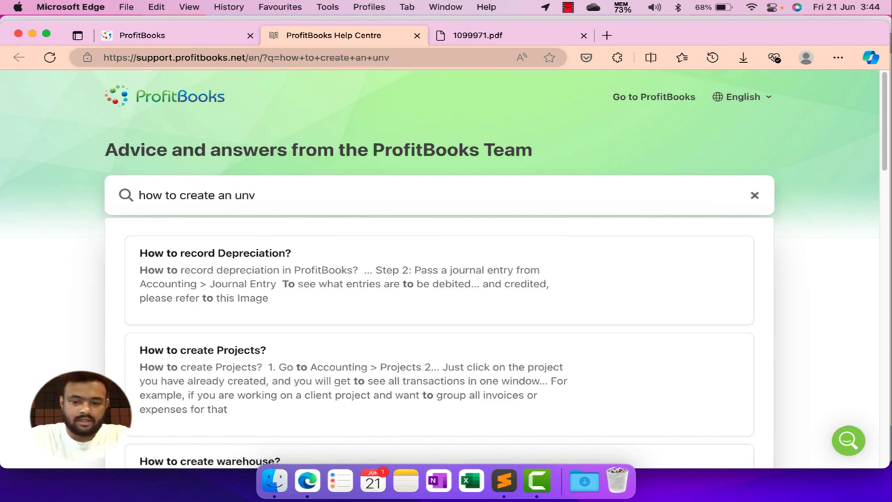
pyautogui.press('BackSpace')
pyautogui.press('BackSpace')
pyautogui.press('BackSpace')
pyautogui.write('invi')
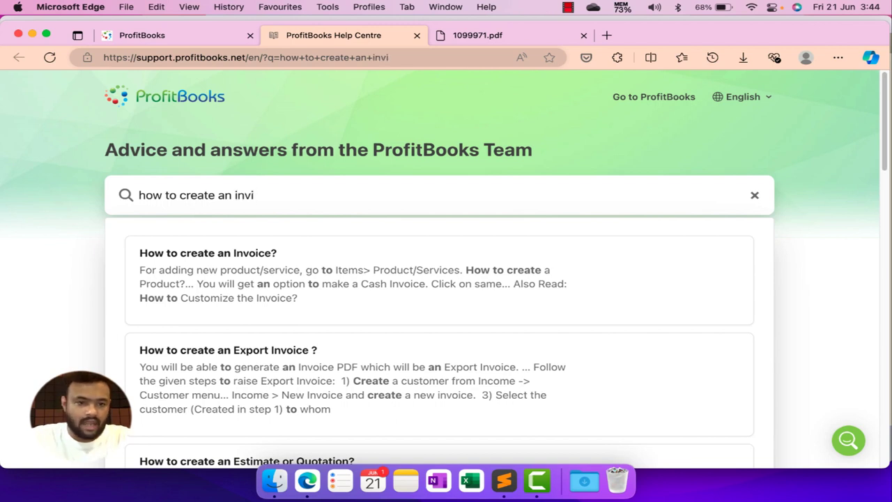
# Open the article "How to create an Invoice?" and look through its steps for creating a credit invoice.
pyautogui.click(428, 255)
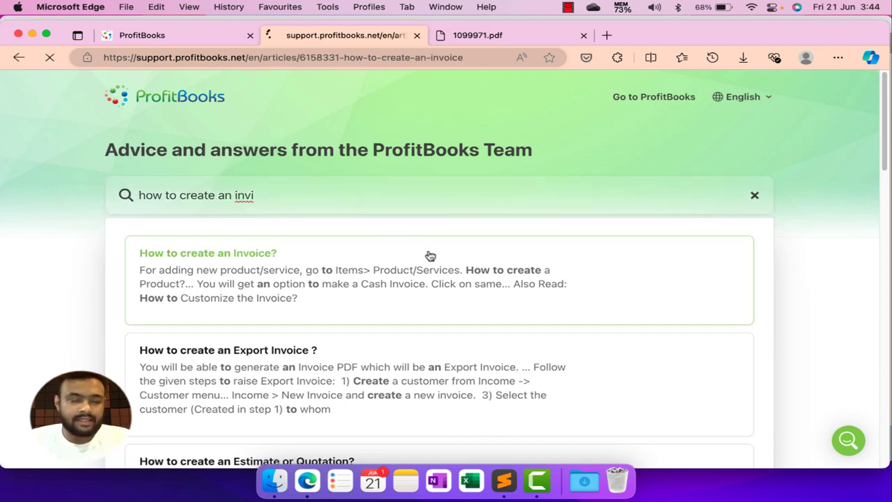
pyautogui.scroll(-3, 483, 229)
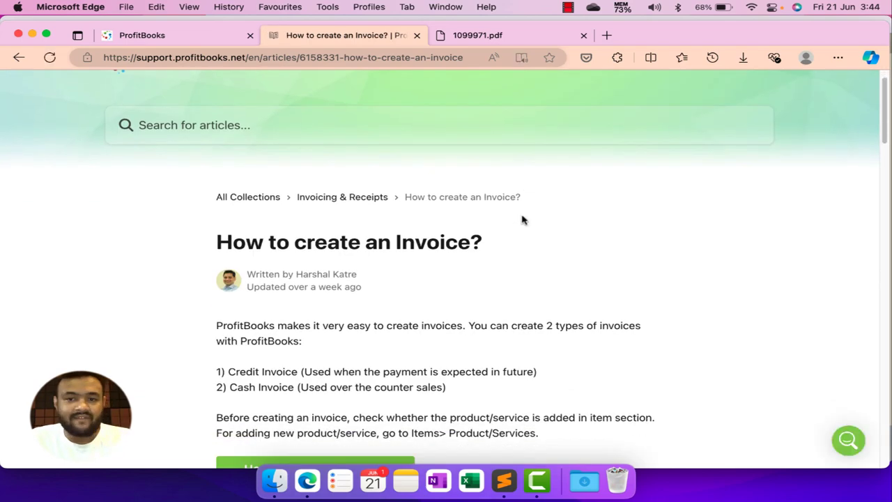
pyautogui.scroll(-2, 482, 228)
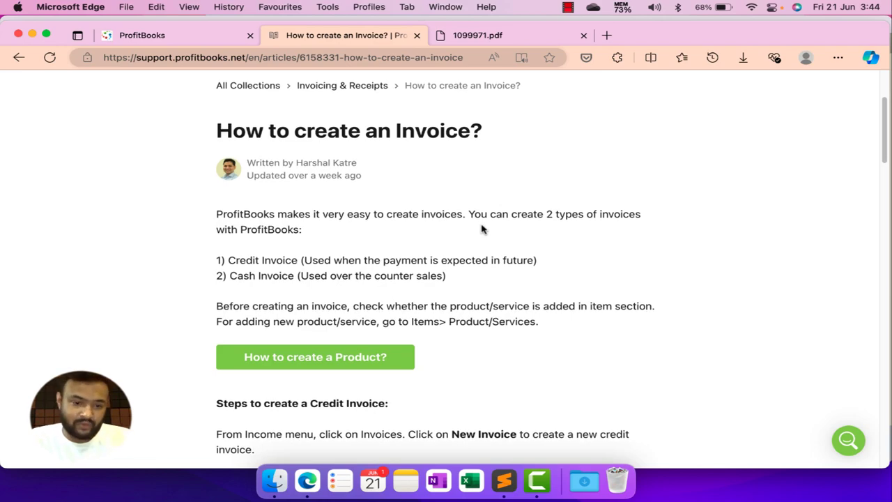
pyautogui.scroll(-10, 481, 229)
pyautogui.scroll(-15, 483, 229)
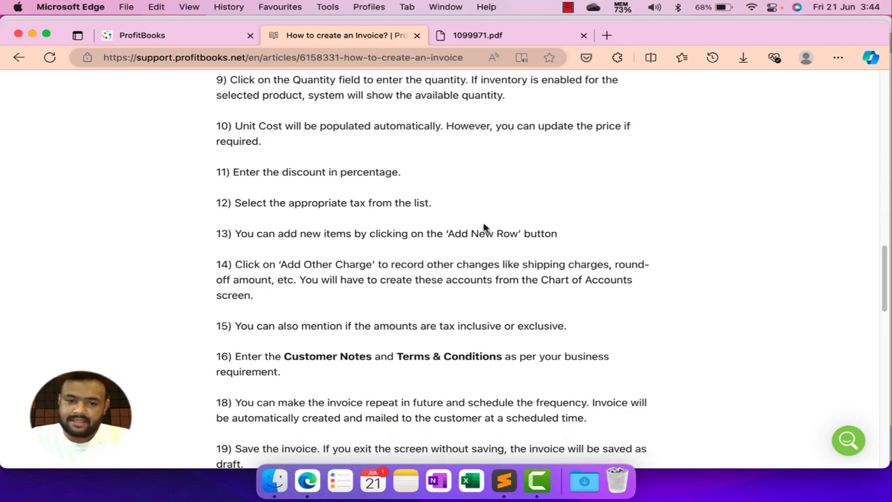
pyautogui.scroll(13, 479, 224)
pyautogui.scroll(8, 481, 230)
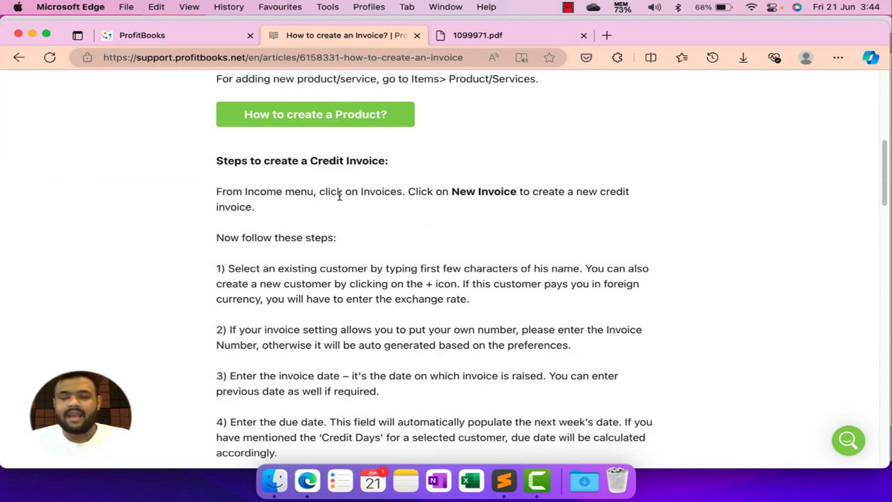
# Return to the ProfitBooks invoice settings page, view the support chat's messages and start a new message to the support team.
pyautogui.click(202, 42)
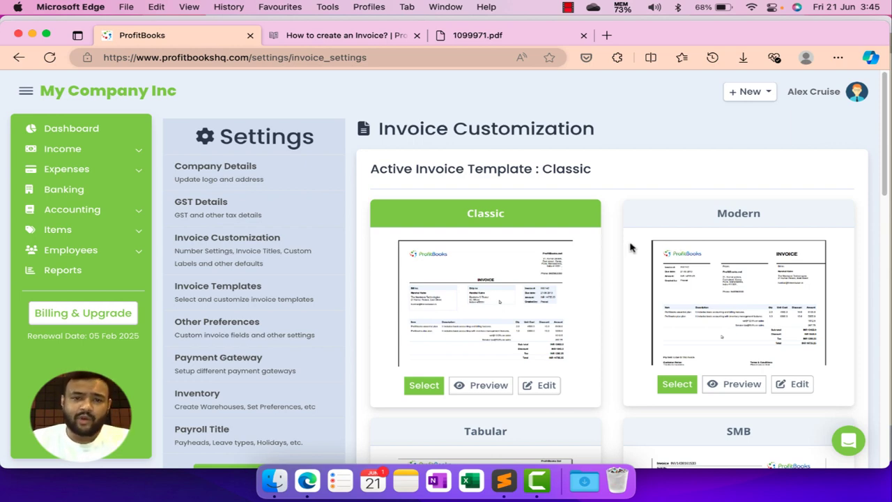
pyautogui.click(845, 438)
pyautogui.click(844, 438)
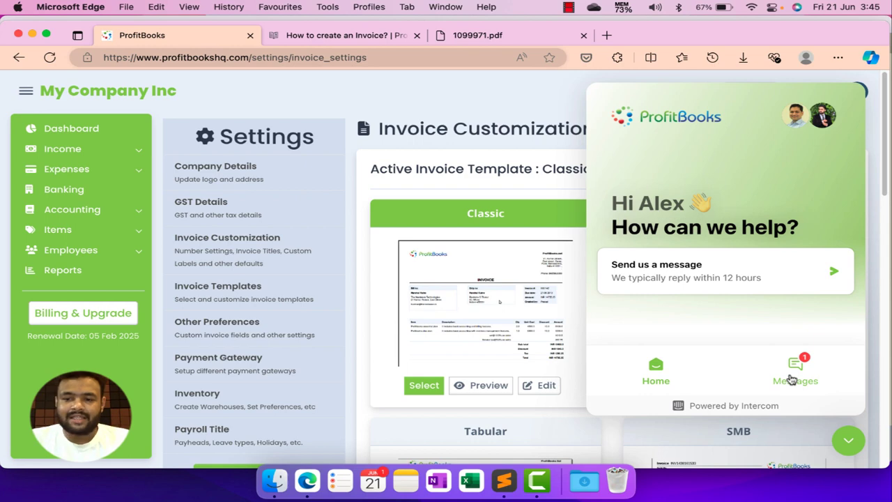
pyautogui.click(792, 378)
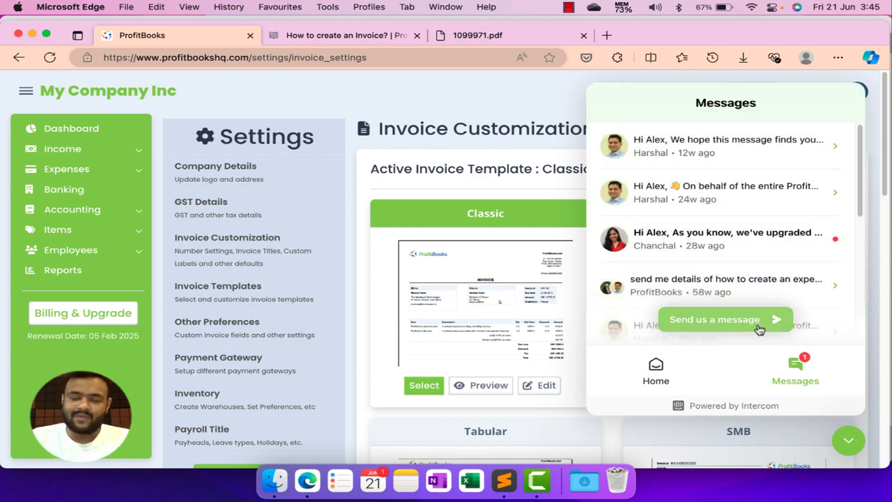
pyautogui.click(758, 329)
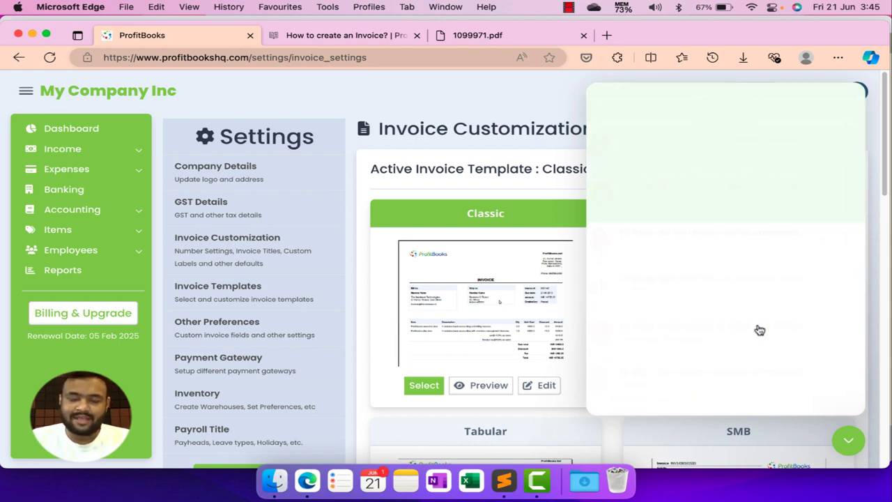